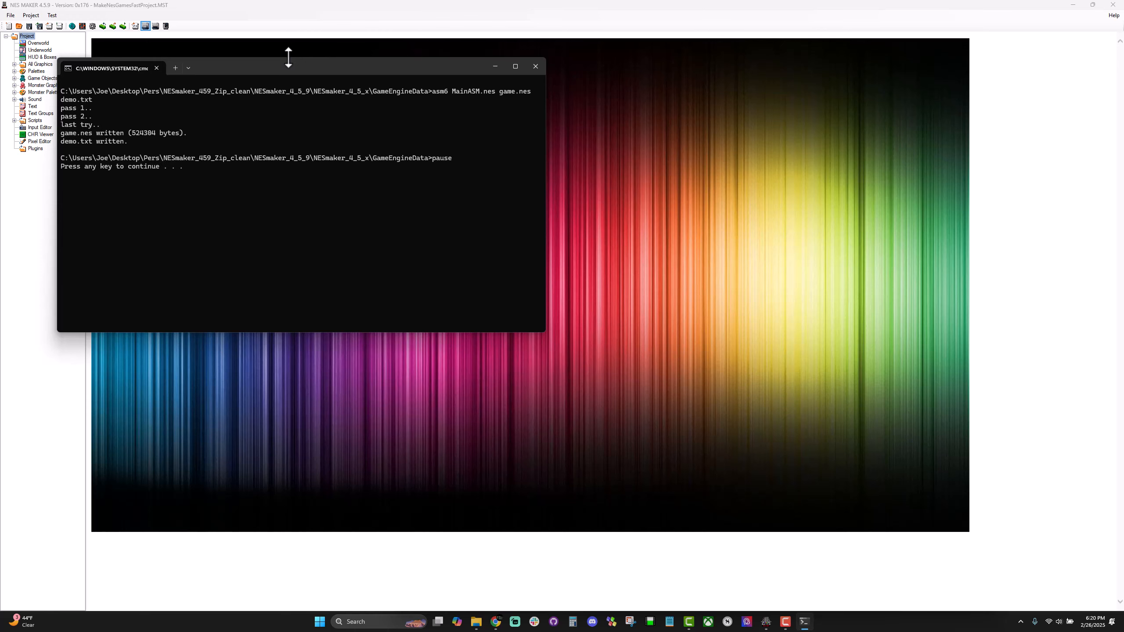
Launch the compiled game in the emulator, collect the upper-right gem and run the player into a hazard tile.
key("Return")
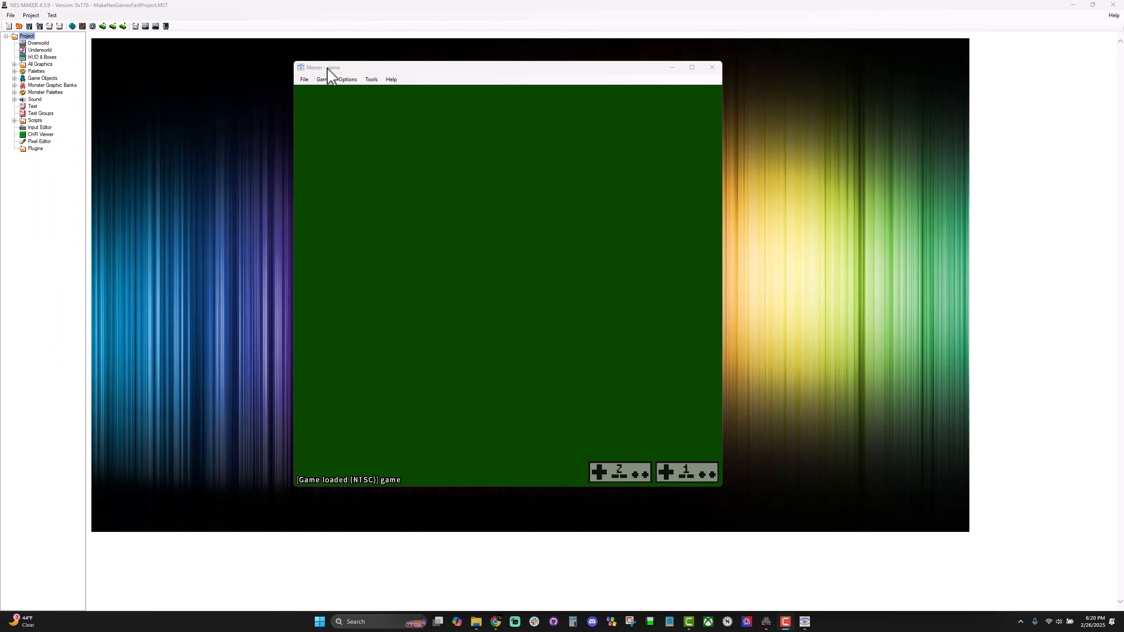
left_click(497, 208)
key("Right")
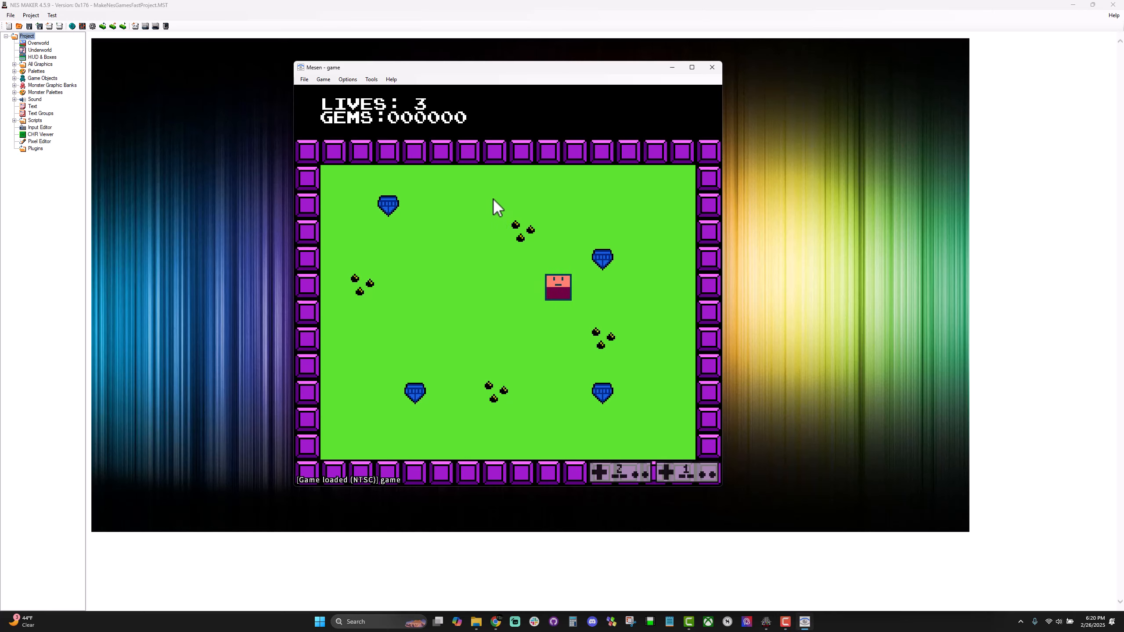
key("Up")
key("Left")
key("Down")
key("Left")
key("Up")
key("Left")
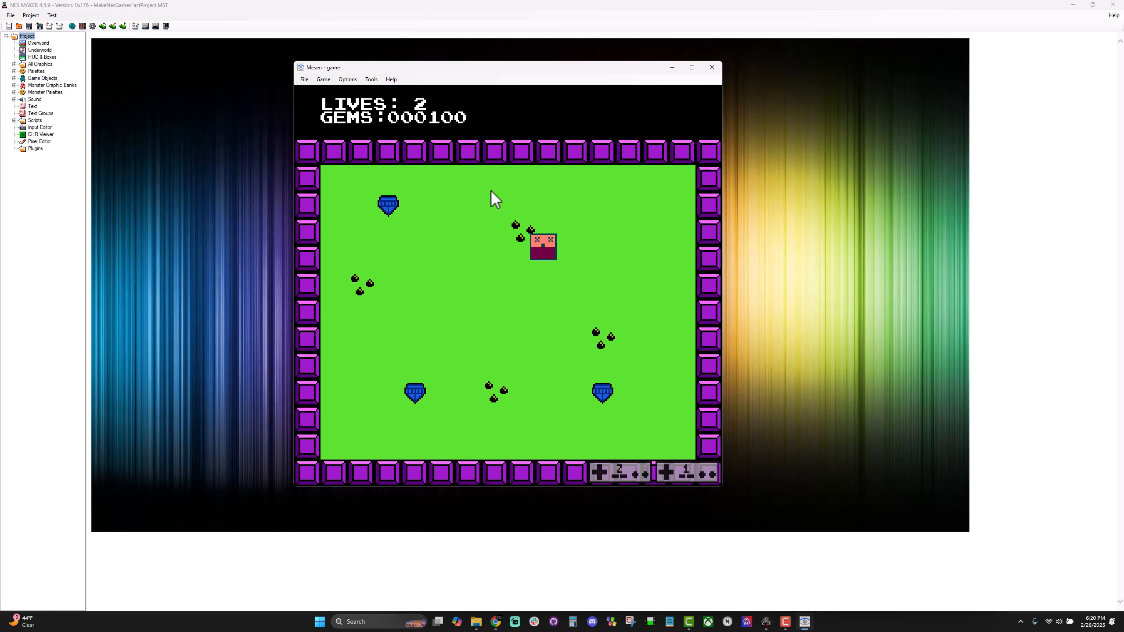
Walk the player around the maze screen to collect the respawned upper-right gem, the upper-left gem and the lower-left gem.
key("Down")
key("Right")
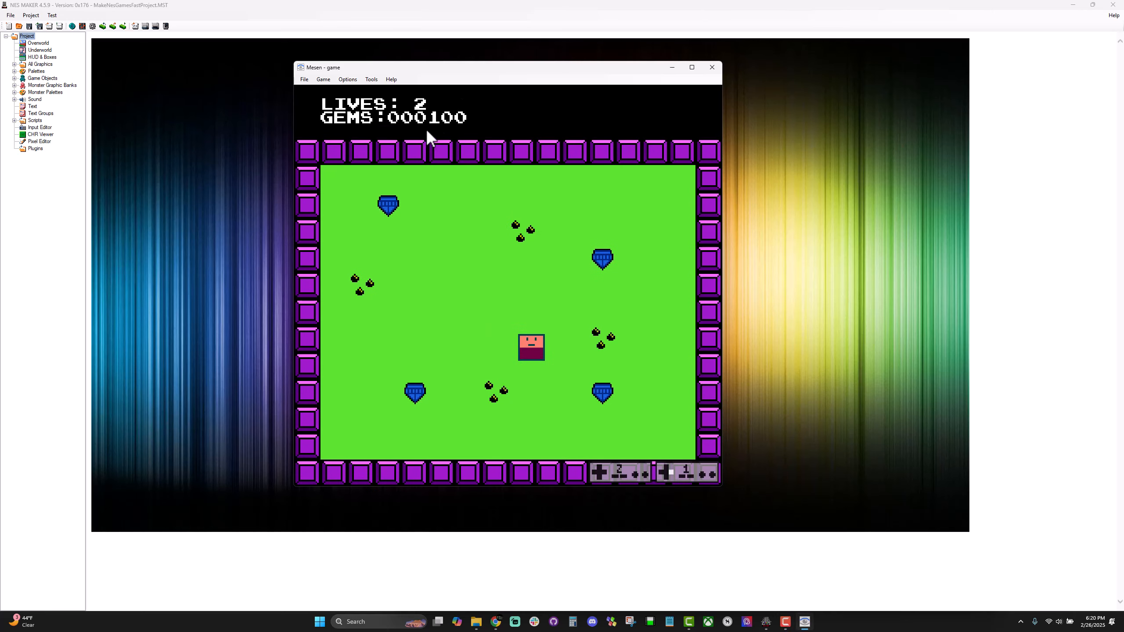
key("Up")
key("Right")
key("Up")
key("Left")
key("Left")
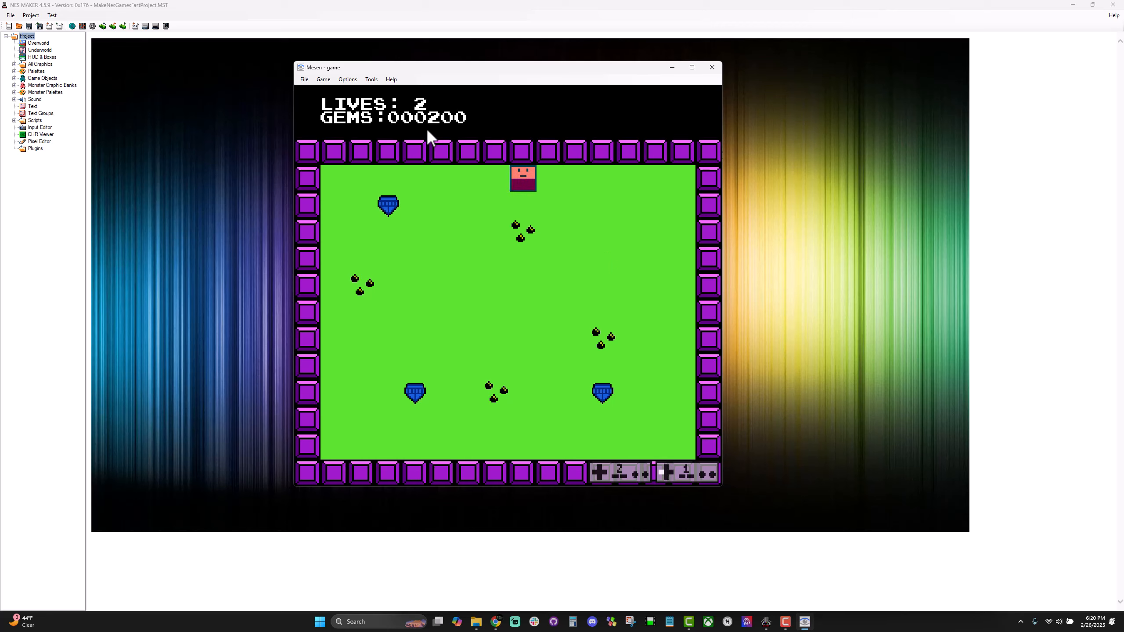
key("Down")
key("Right")
key("Down")
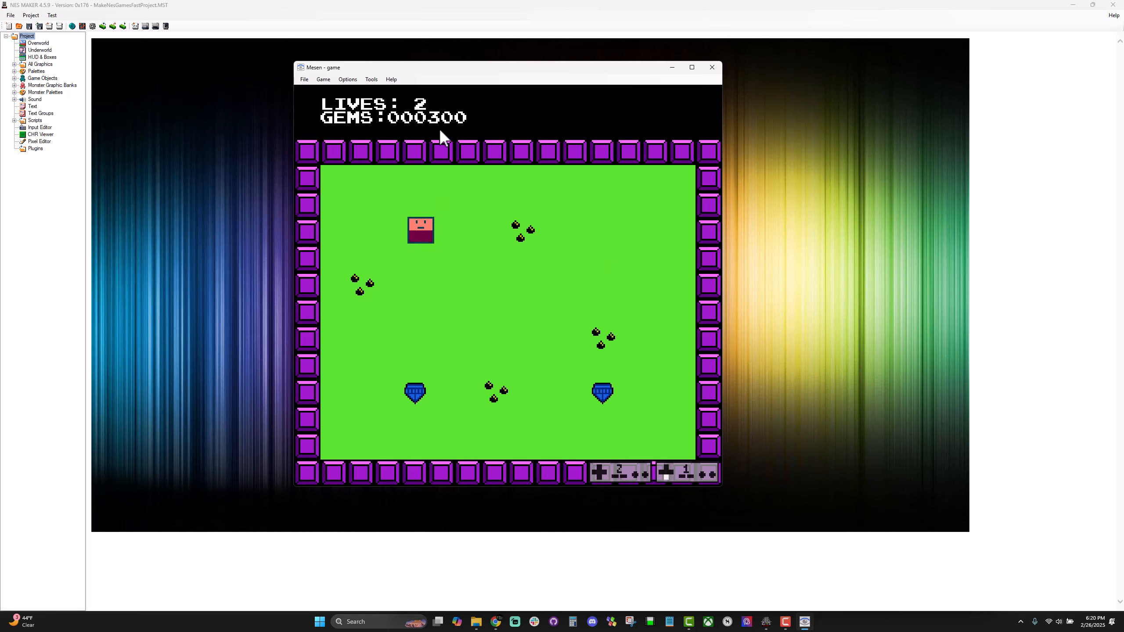
key("Right")
key("Right")
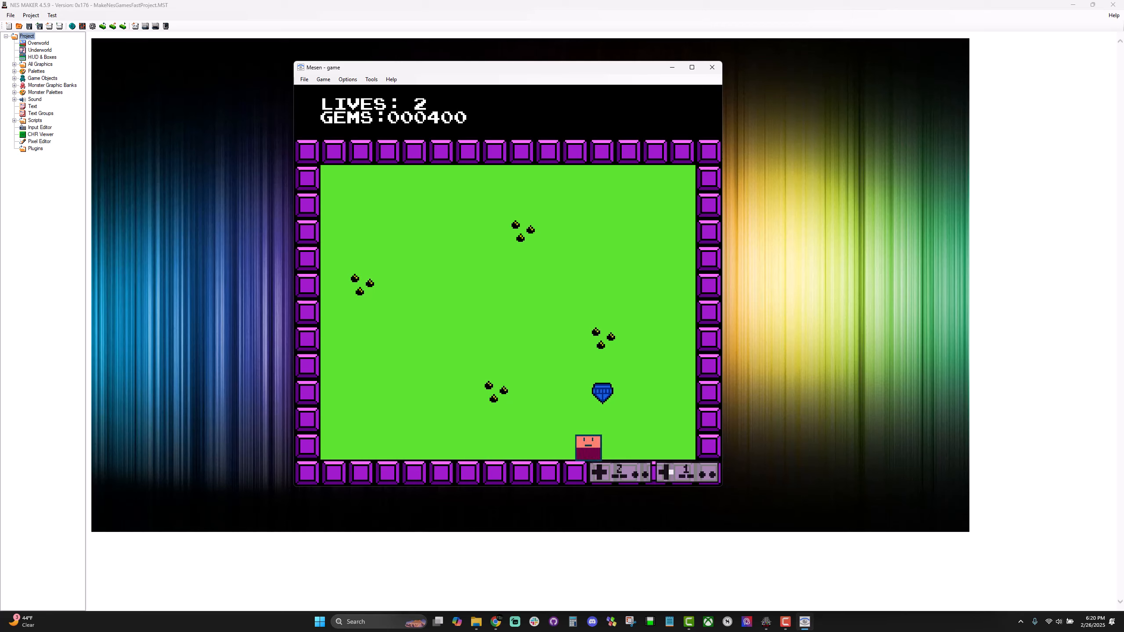
Collect the remaining lower-right gem, run the player into the leftmost hazard tile and end the playtest.
key("Up")
key("Left")
key("Up")
key("Left")
key("Up")
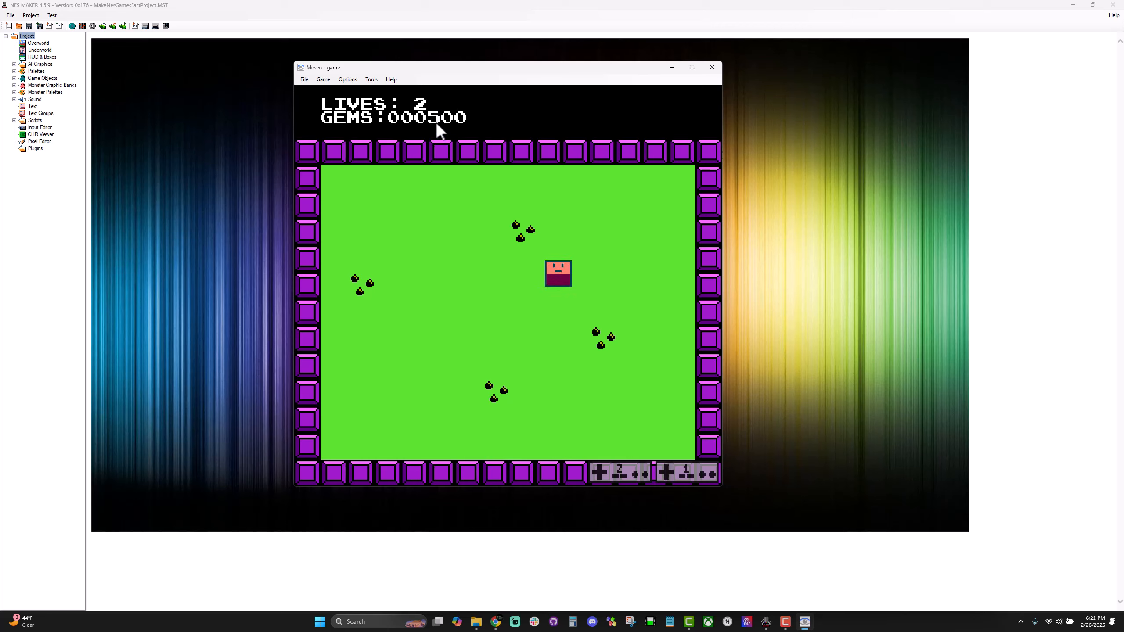
key("Left")
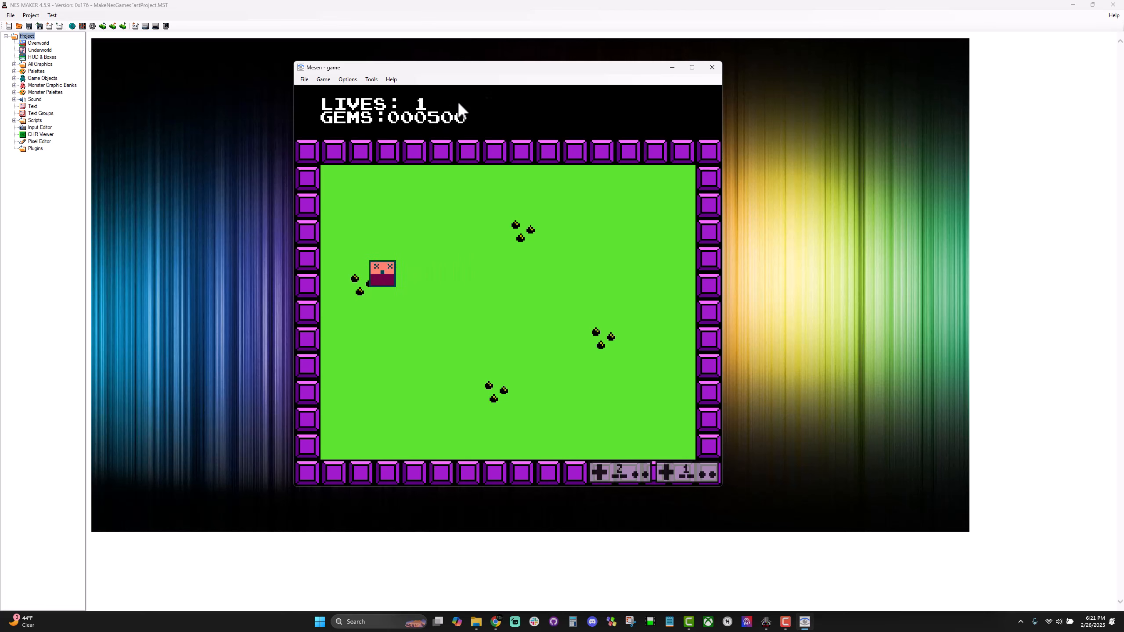
left_click(712, 68)
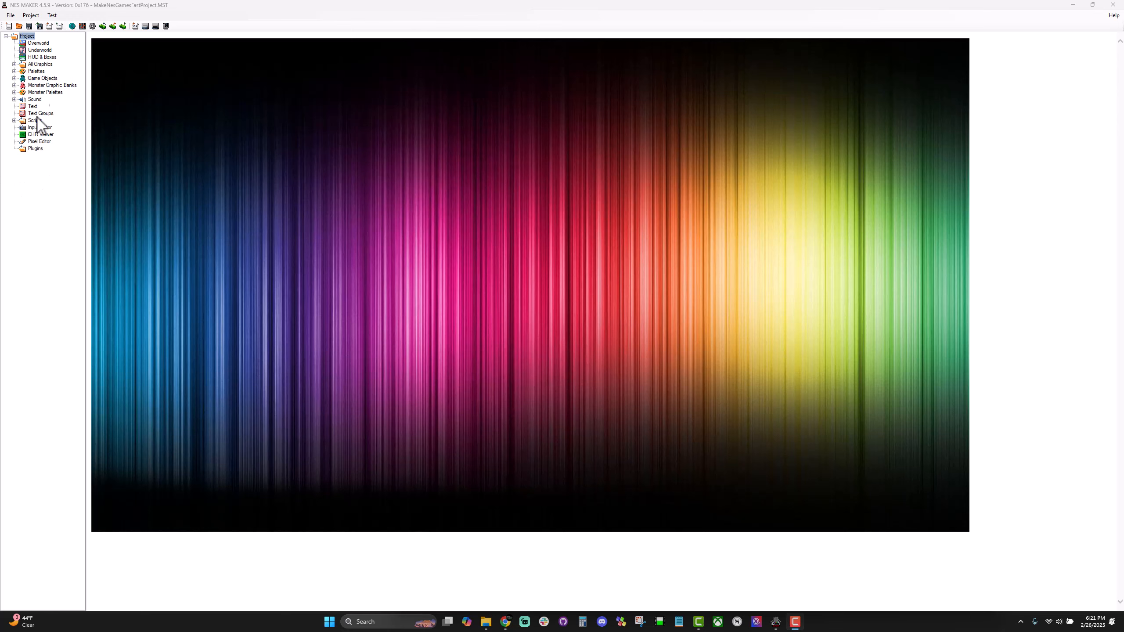
Open the first Overworld screen, review its available tile types and display the collision overlay.
left_click(38, 43)
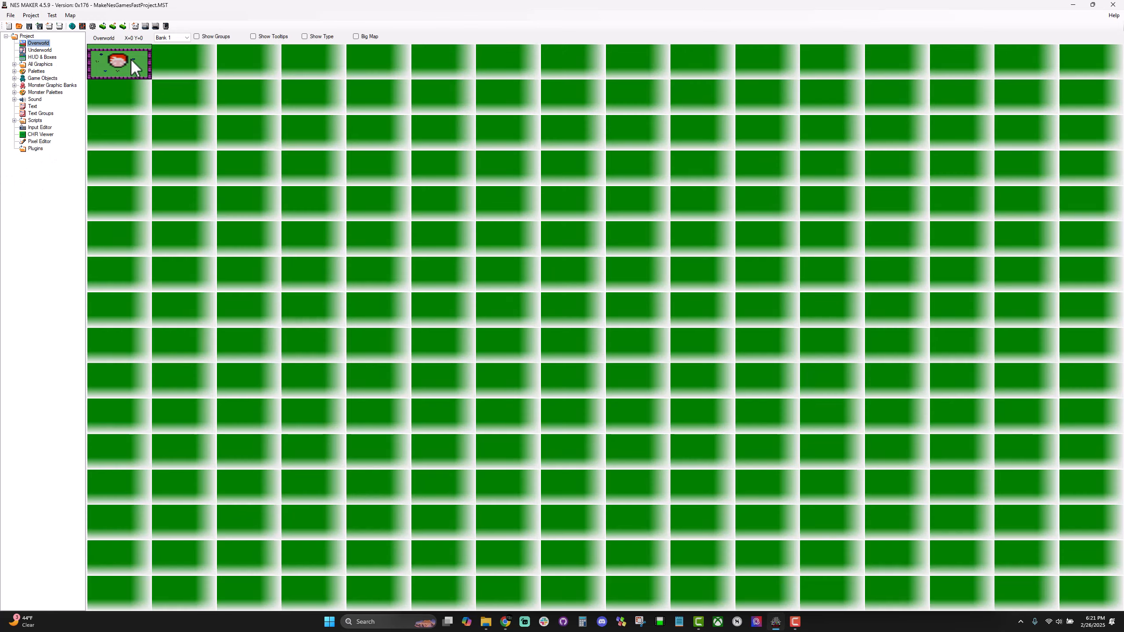
double_click(131, 58)
left_click(136, 78)
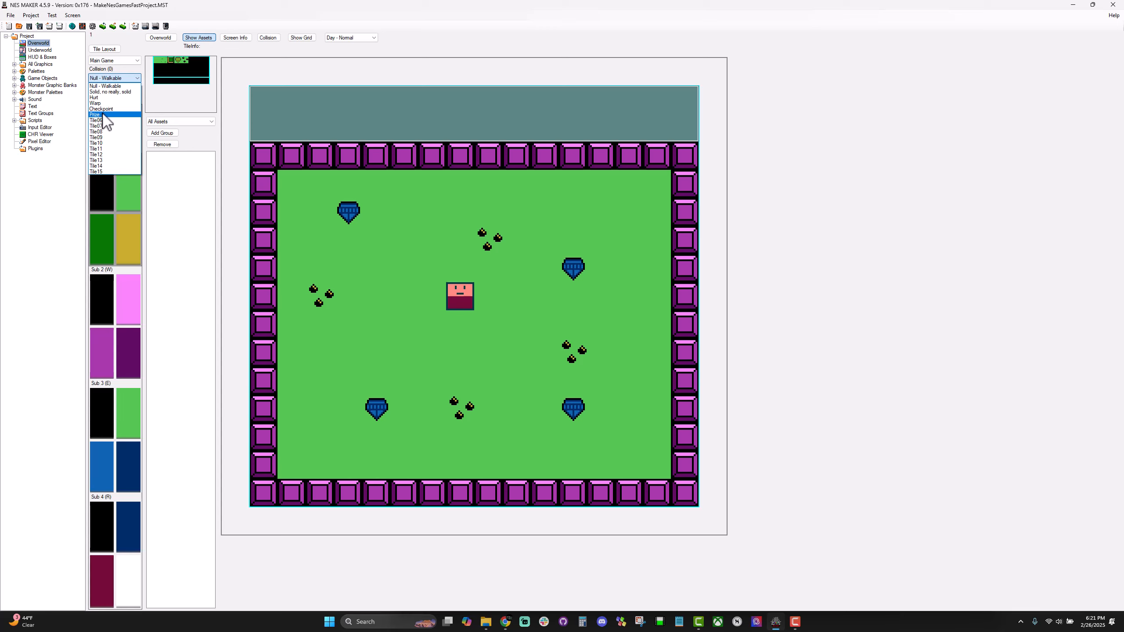
left_click(269, 53)
left_click(268, 38)
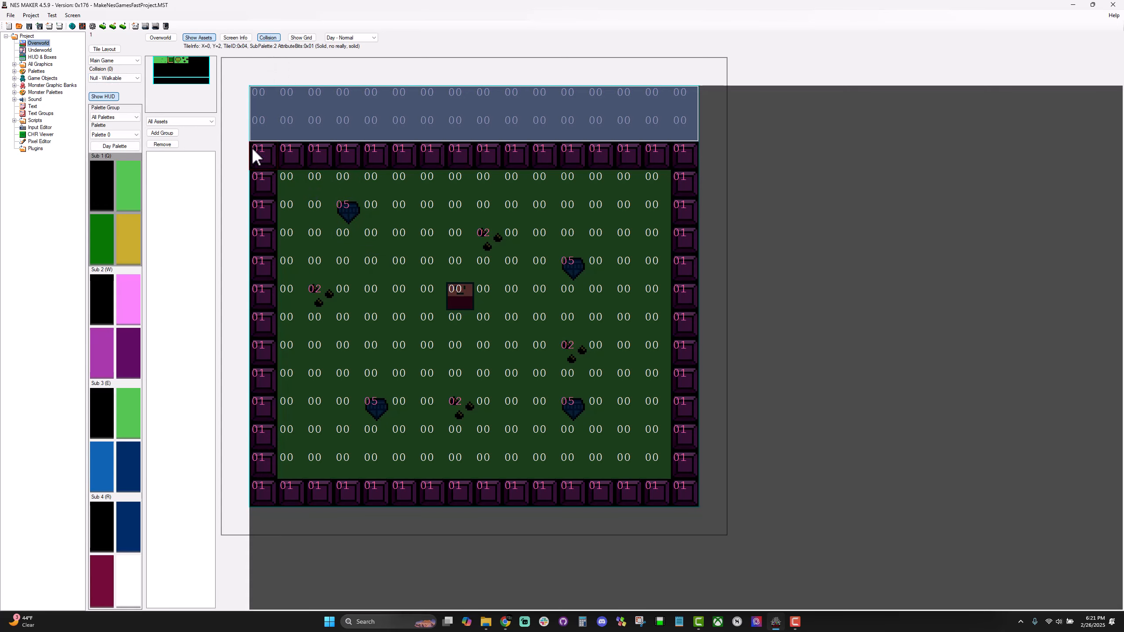
Open the project's script settings and enlarge the settings window to make the script list readable.
left_click(92, 27)
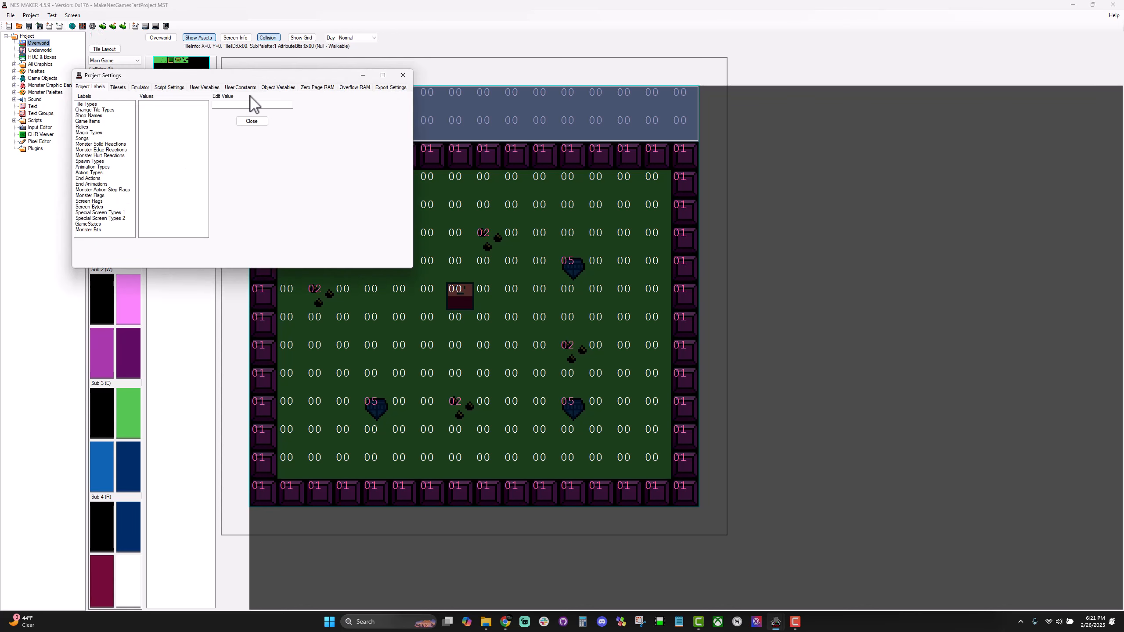
left_click(170, 87)
left_click_drag(221, 75, 208, 62)
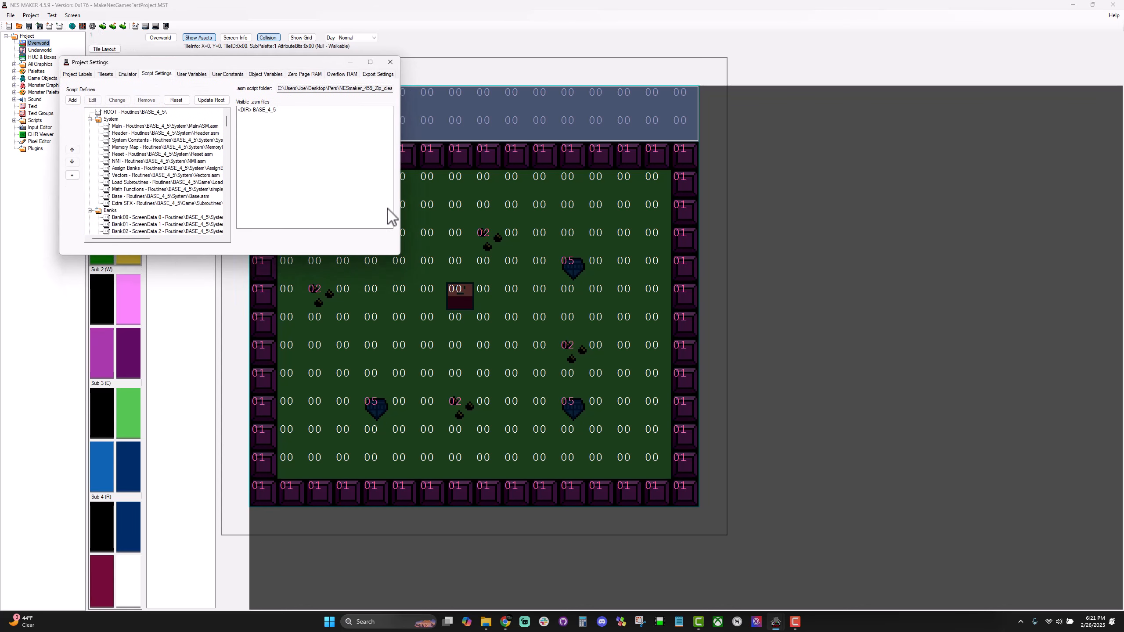
left_click_drag(400, 254, 757, 439)
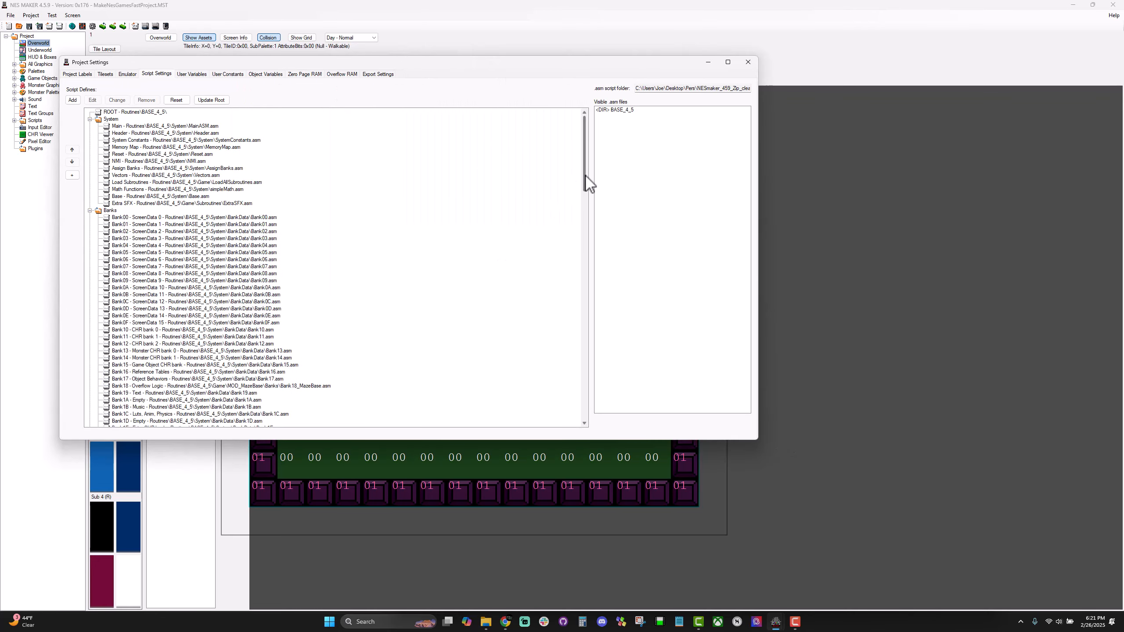
Find the Tile 05 script prize_MazeBase.asm among the tile types and open it for editing.
left_click_drag(589, 162, 562, 282)
scroll(310, 372, "down", 3)
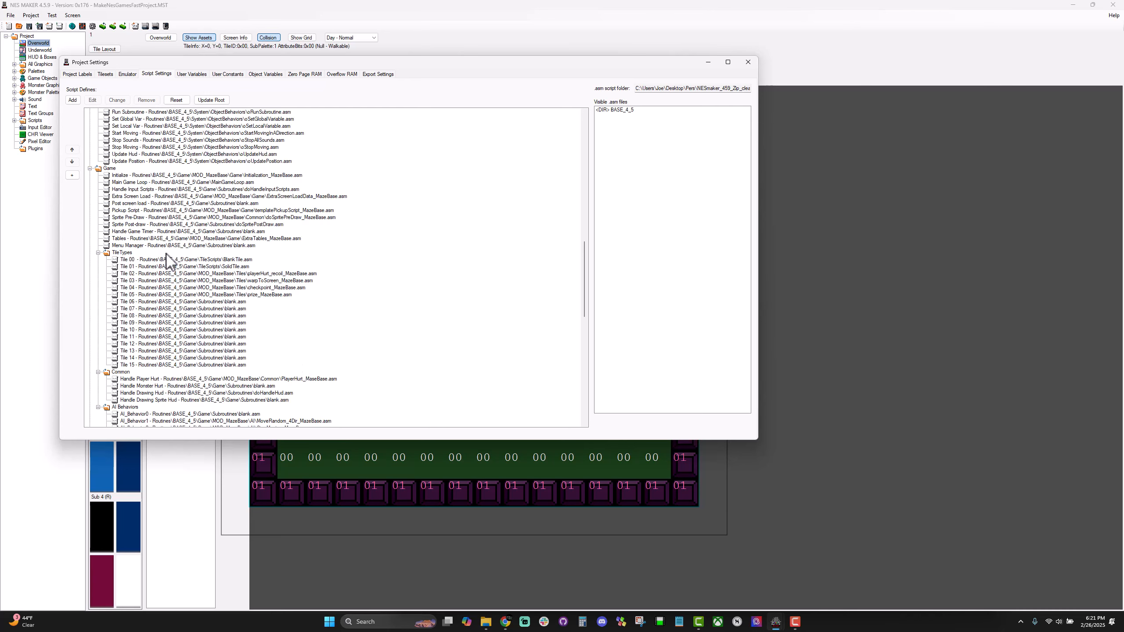
left_click(244, 295)
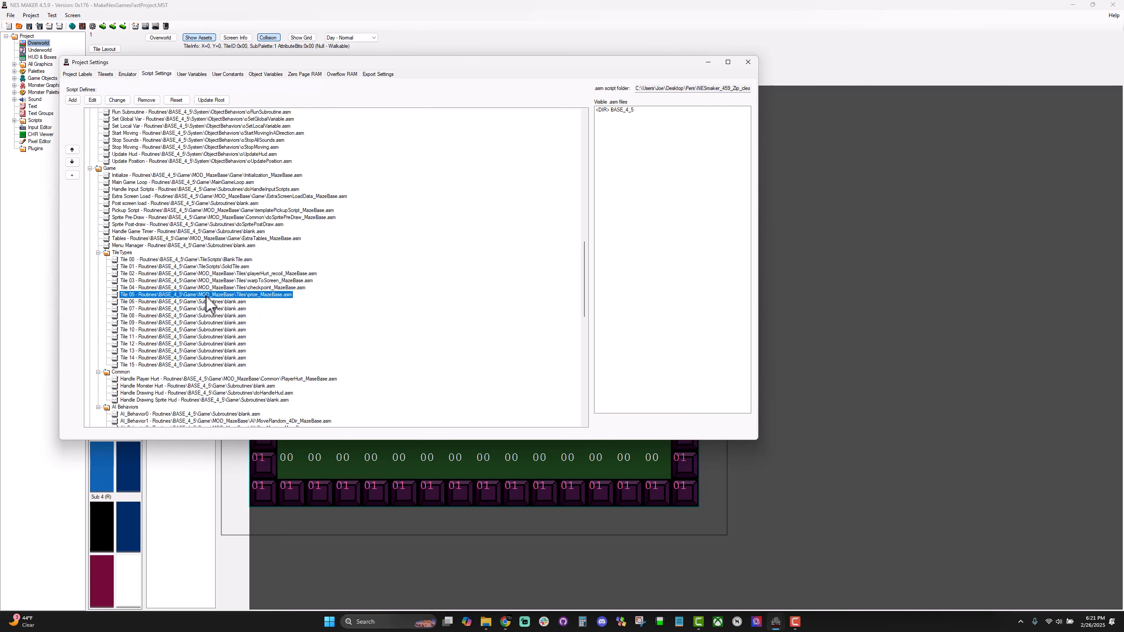
left_click(92, 100)
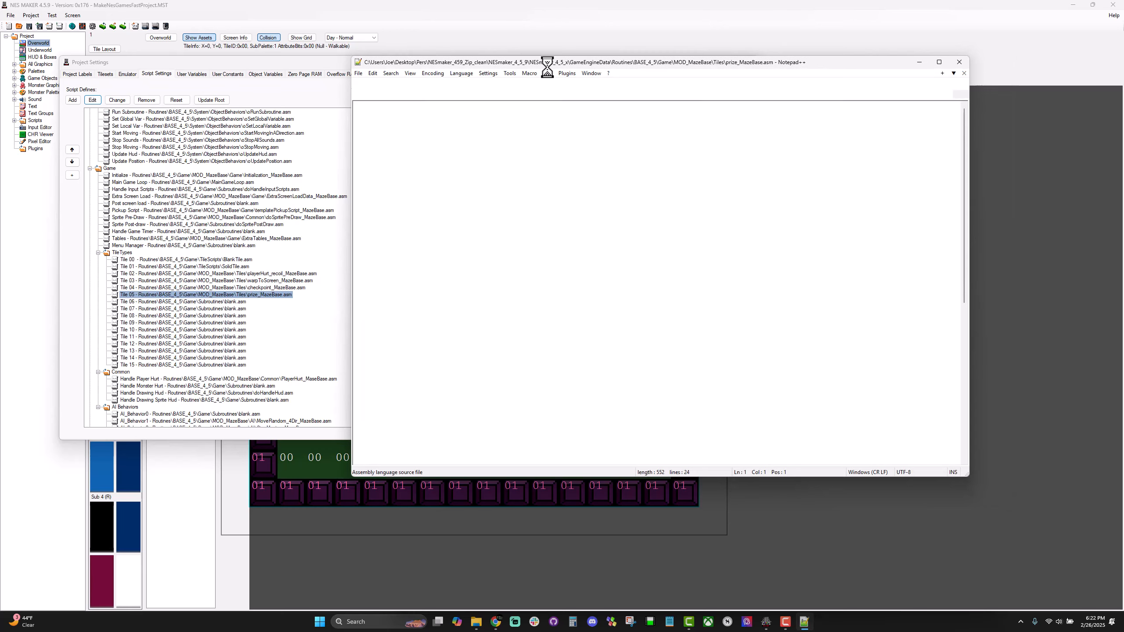
Close every other open file in Notepad++, keeping only prize_MazeBase.asm.
right_click(604, 103)
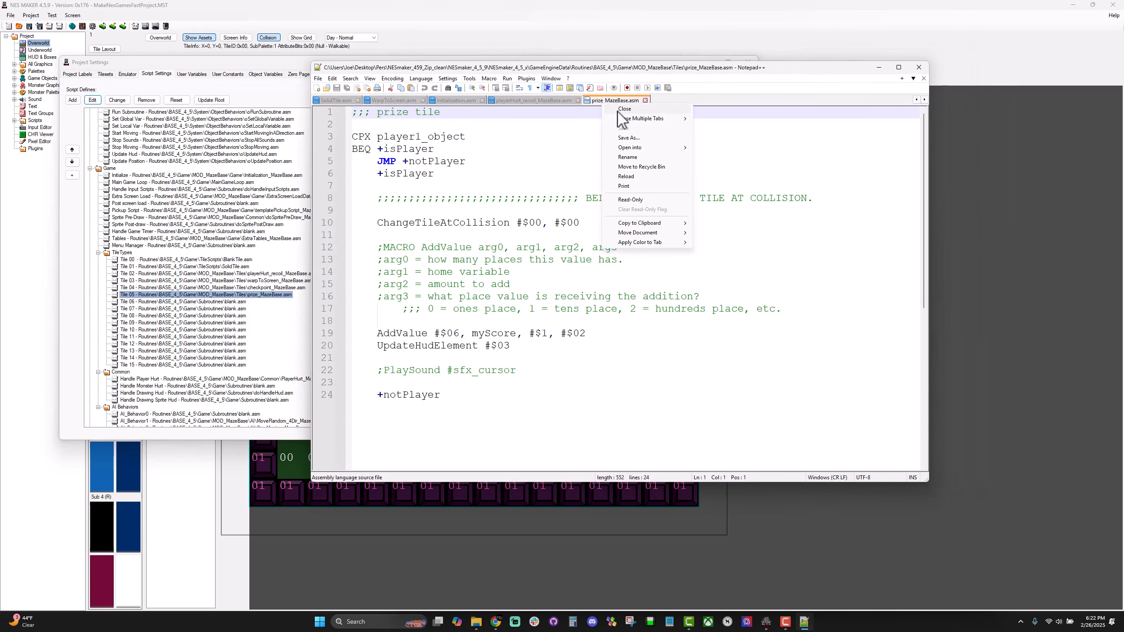
mouse_move(622, 119)
left_click(699, 118)
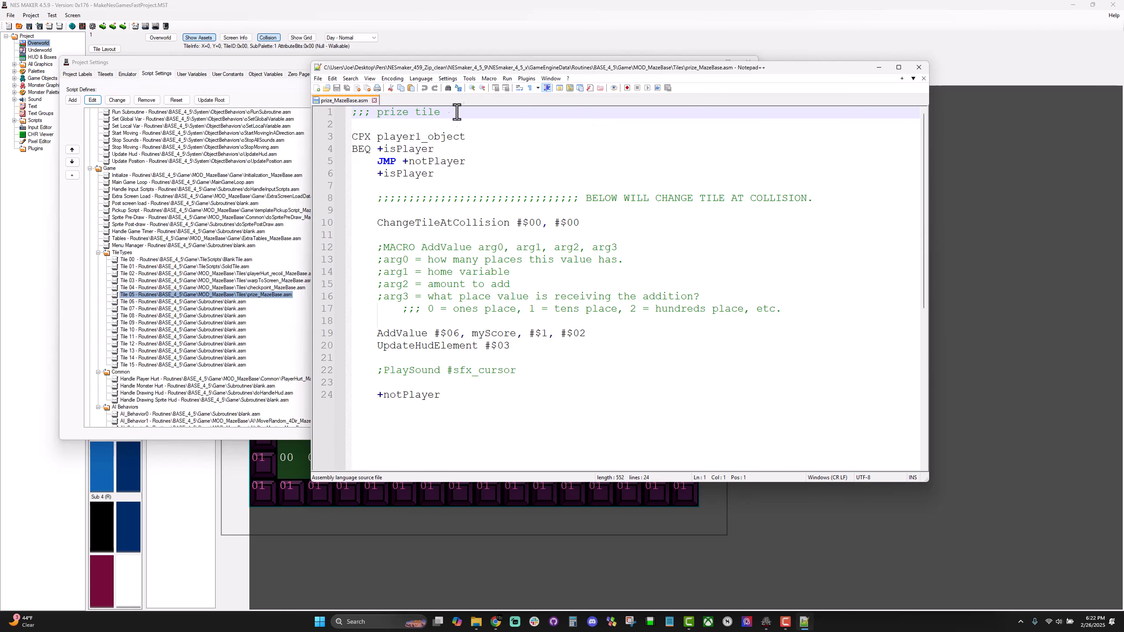
Examine the AddValue and UpdateHudElement lines and the comments describing the AddValue macro's arguments.
scroll(511, 188, "down", 2)
scroll(523, 195, "up", 2)
left_click_drag(376, 333, 618, 345)
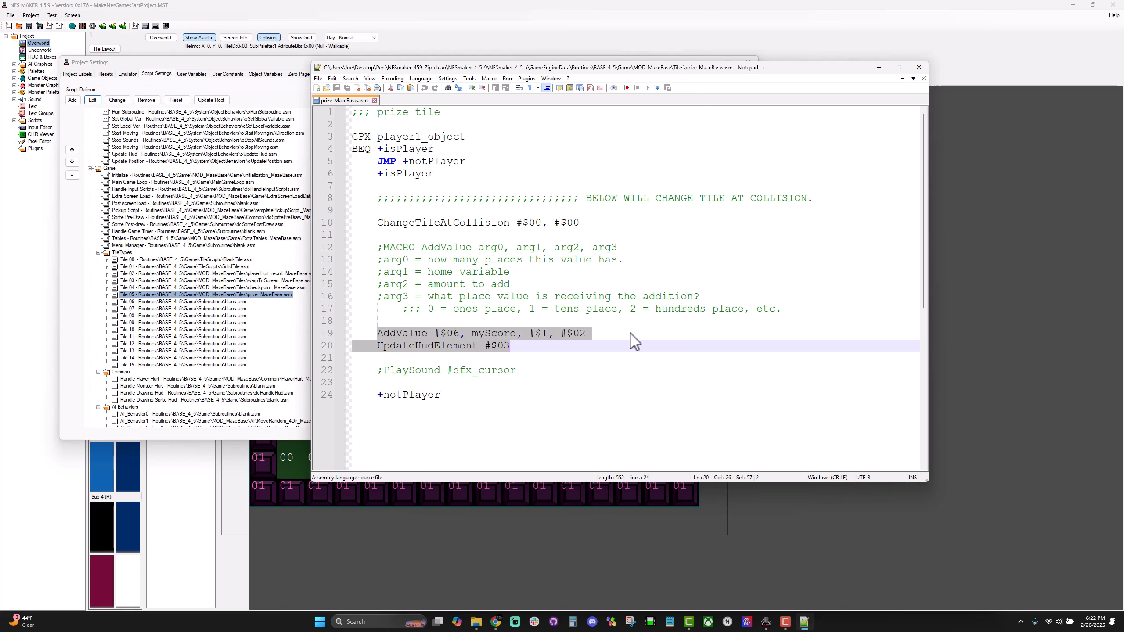
double_click(416, 333)
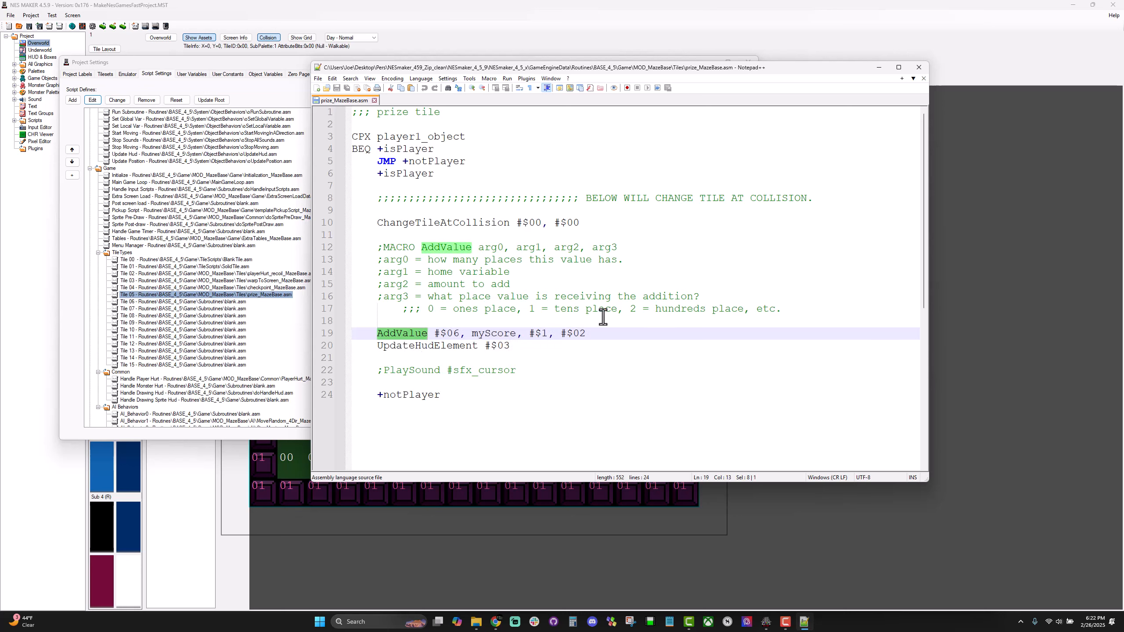
double_click(504, 333)
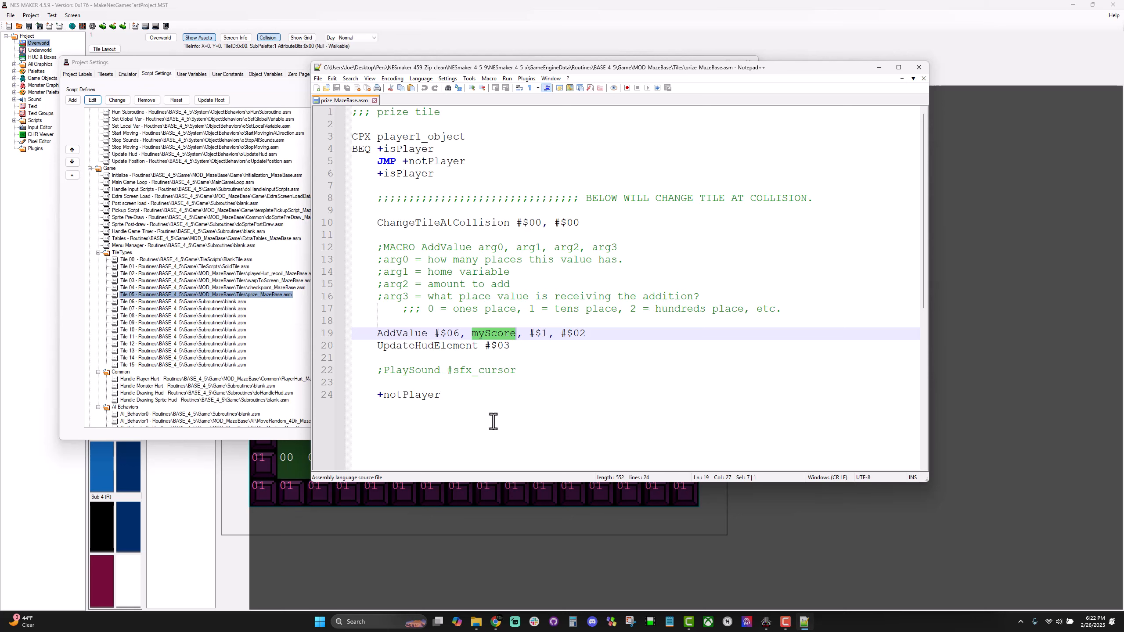
left_click_drag(378, 248, 782, 308)
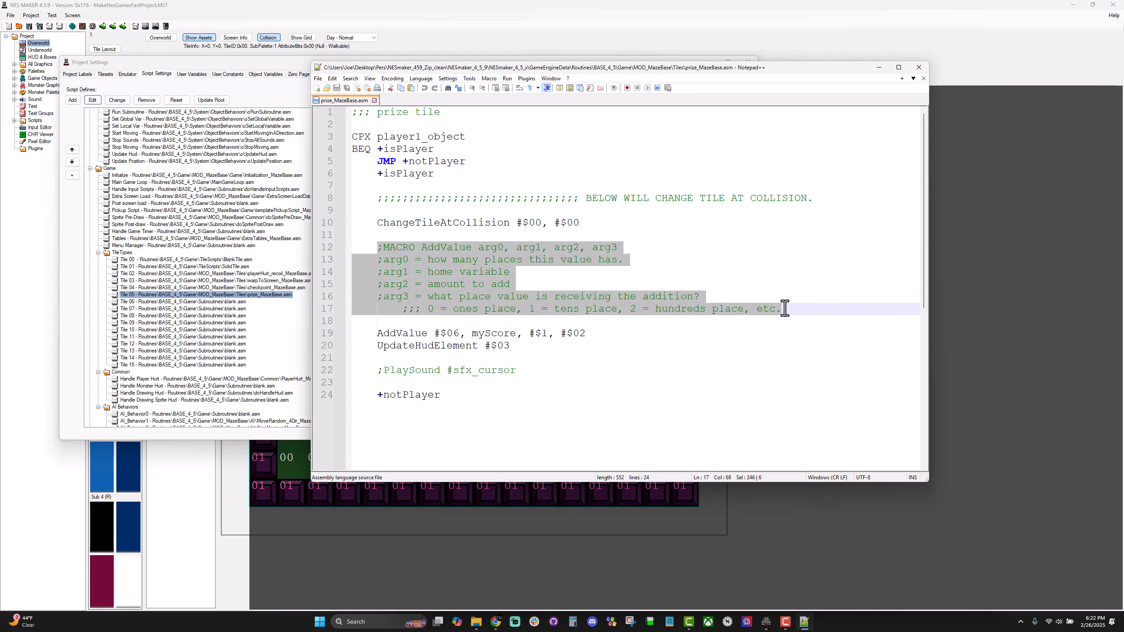
double_click(411, 338)
left_click_drag(369, 251, 813, 314)
double_click(490, 247)
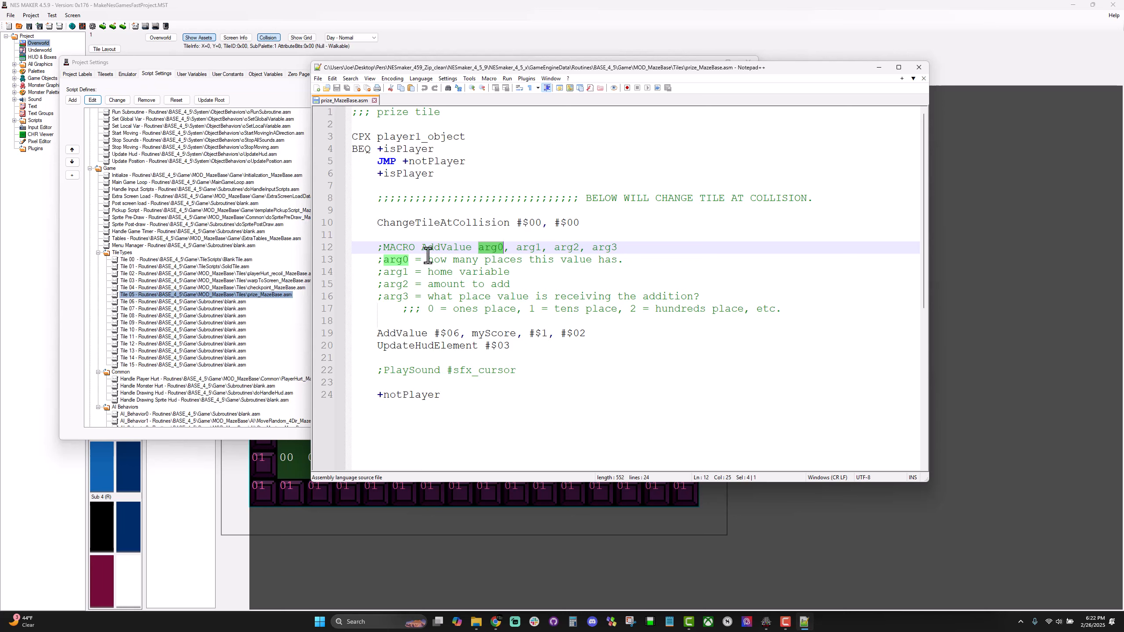
left_click(610, 260)
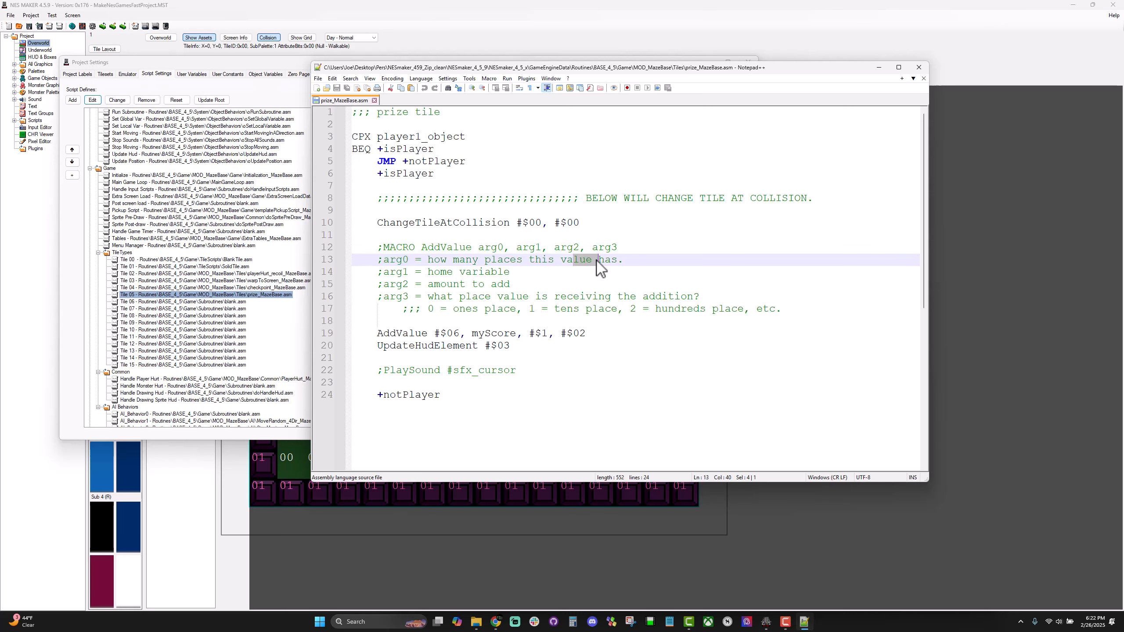
Switch to NESmaker's project settings and examine the myScore user variables for each place value up to myScore_100000.
left_click(272, 62)
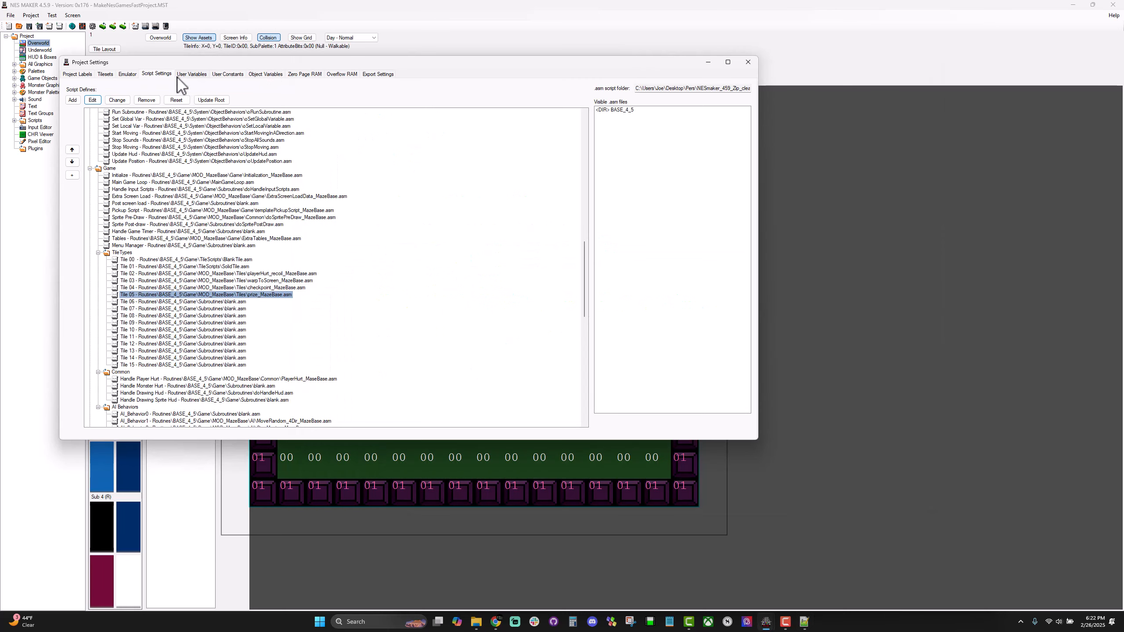
left_click(191, 74)
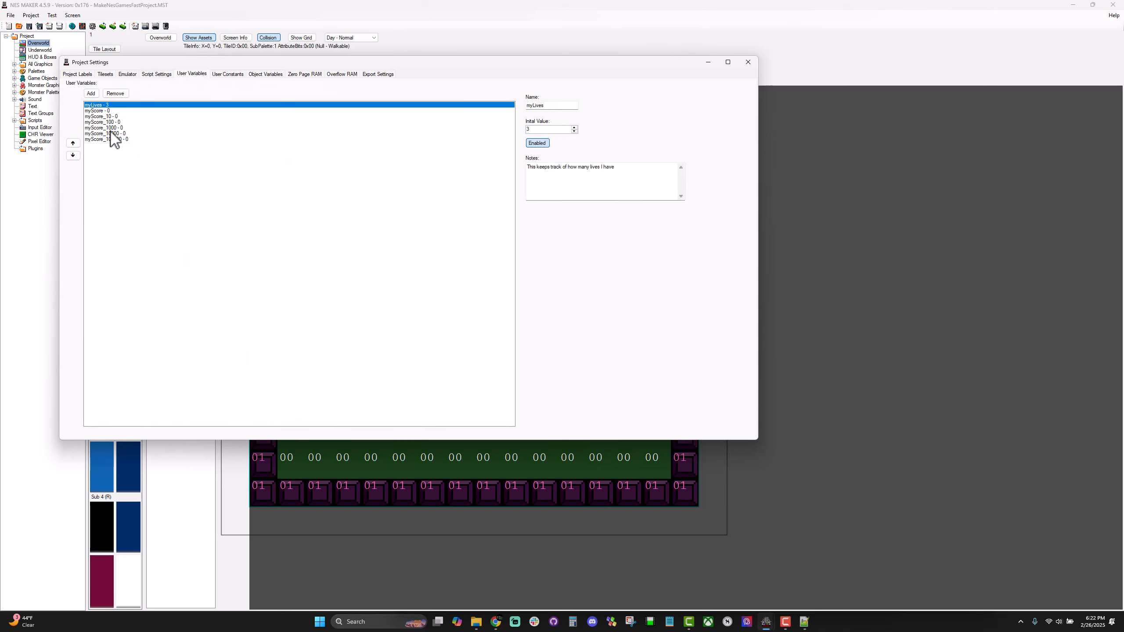
left_click(106, 116)
key("Down")
key("Down")
key("Down")
key("Down")
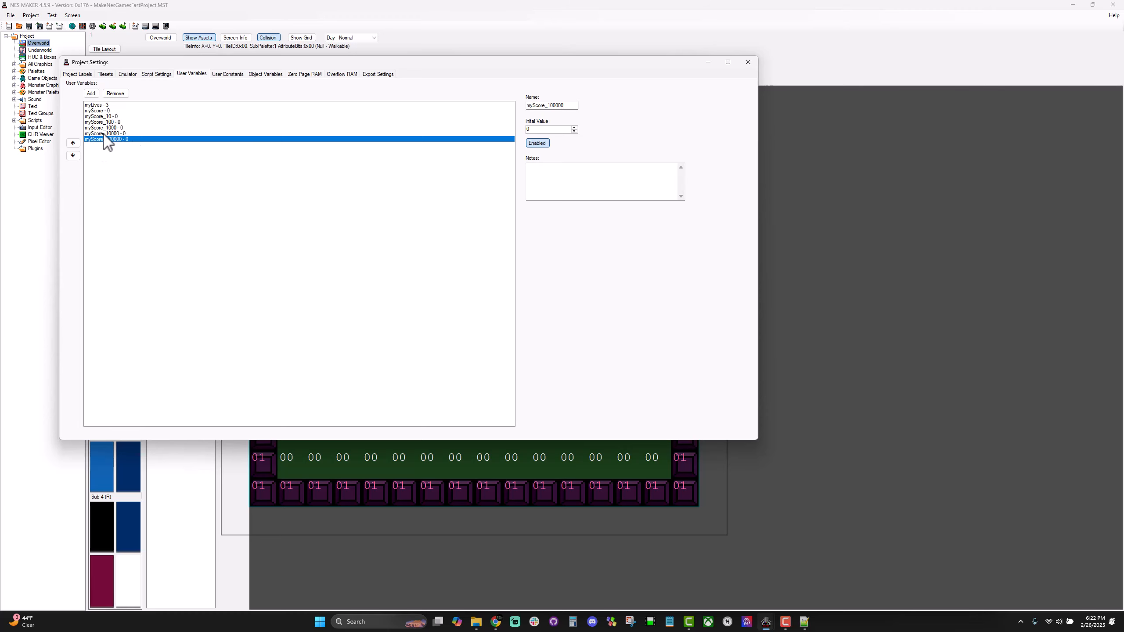
left_click(99, 111)
left_click(103, 122)
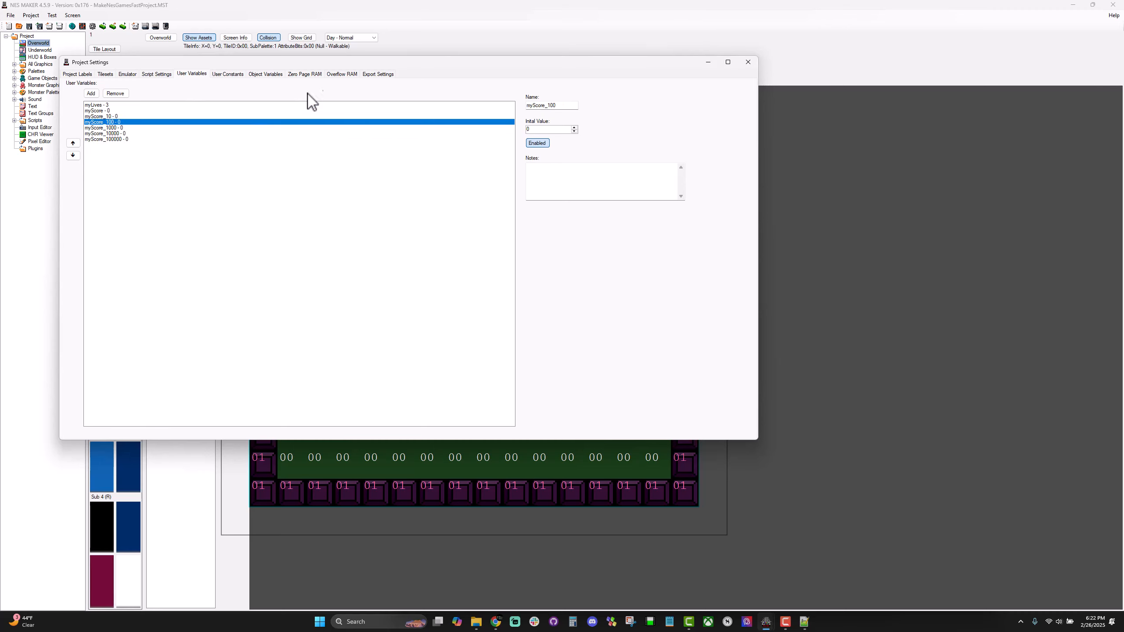
Switch back to Notepad++ and examine each AddValue argument on line 19 against the macro comments.
left_click(806, 623)
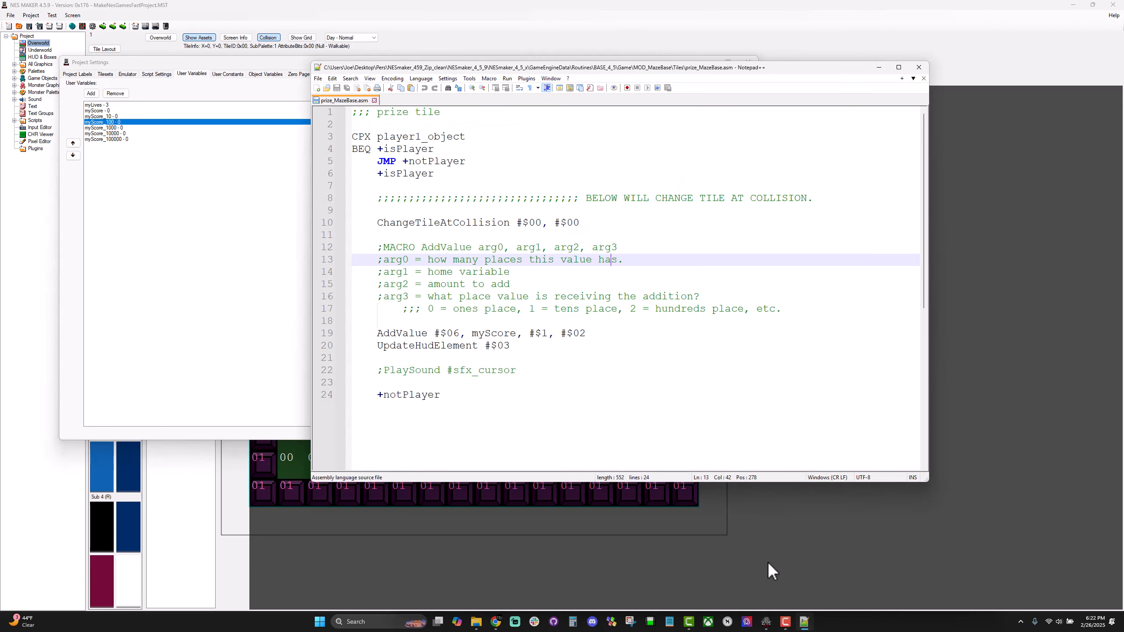
left_click_drag(460, 333, 445, 333)
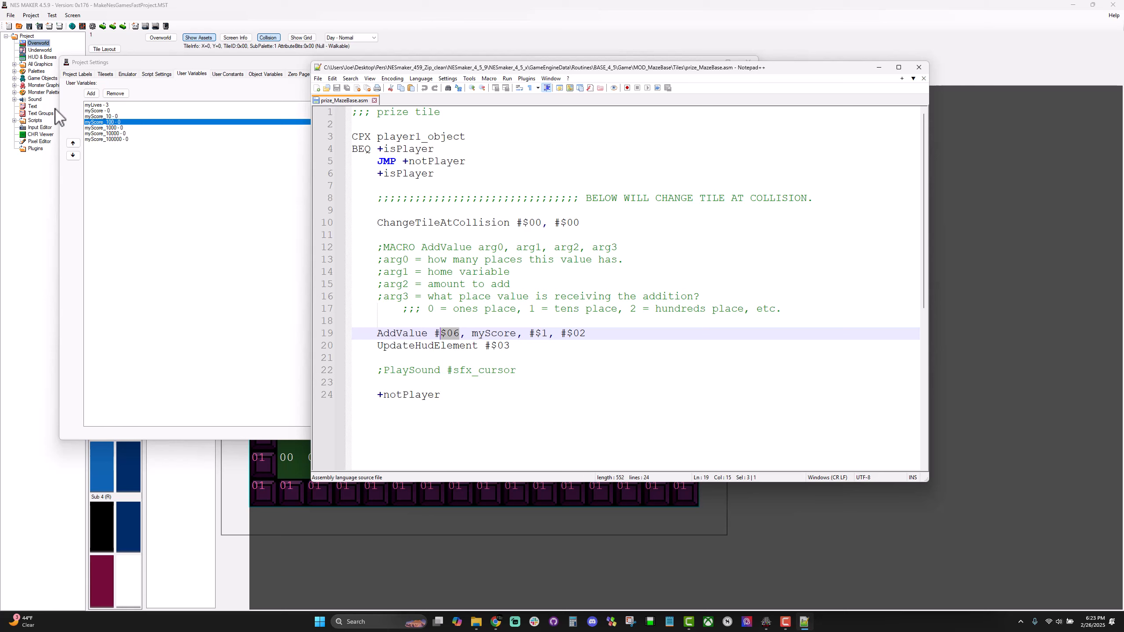
left_click(453, 337)
double_click(511, 335)
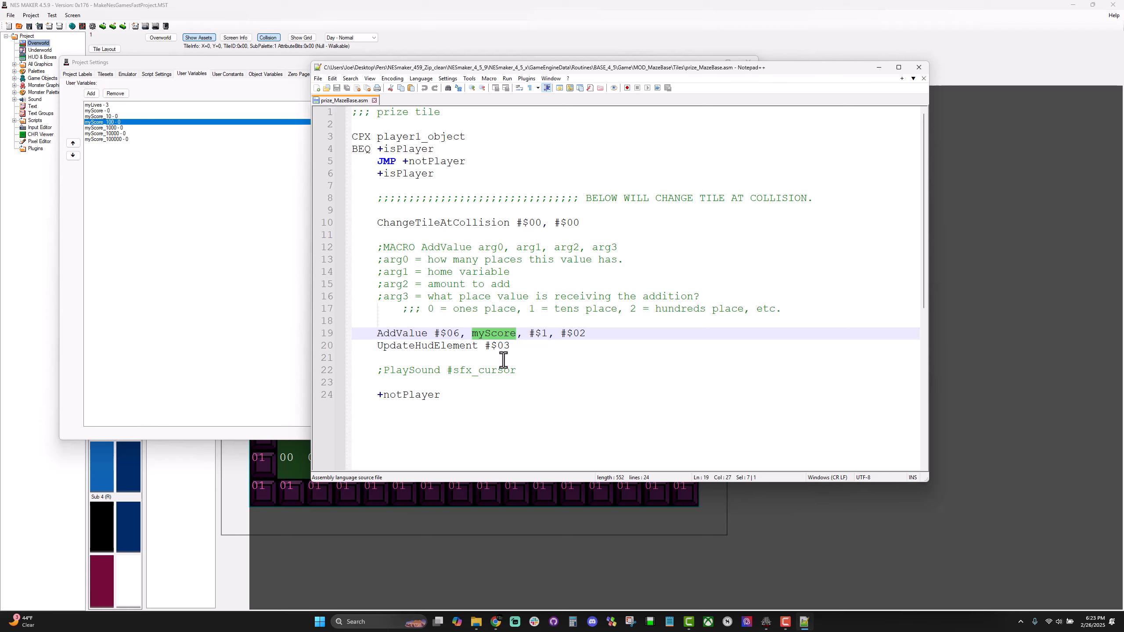
left_click_drag(549, 334, 529, 334)
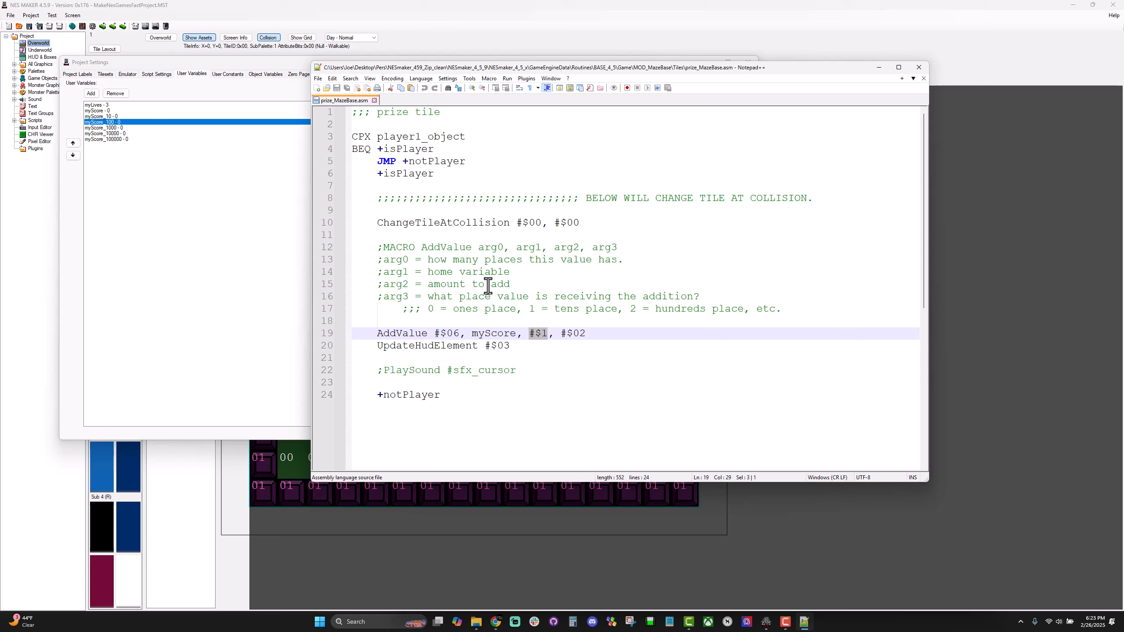
left_click(548, 335)
left_click_drag(587, 335, 568, 334)
left_click(545, 319)
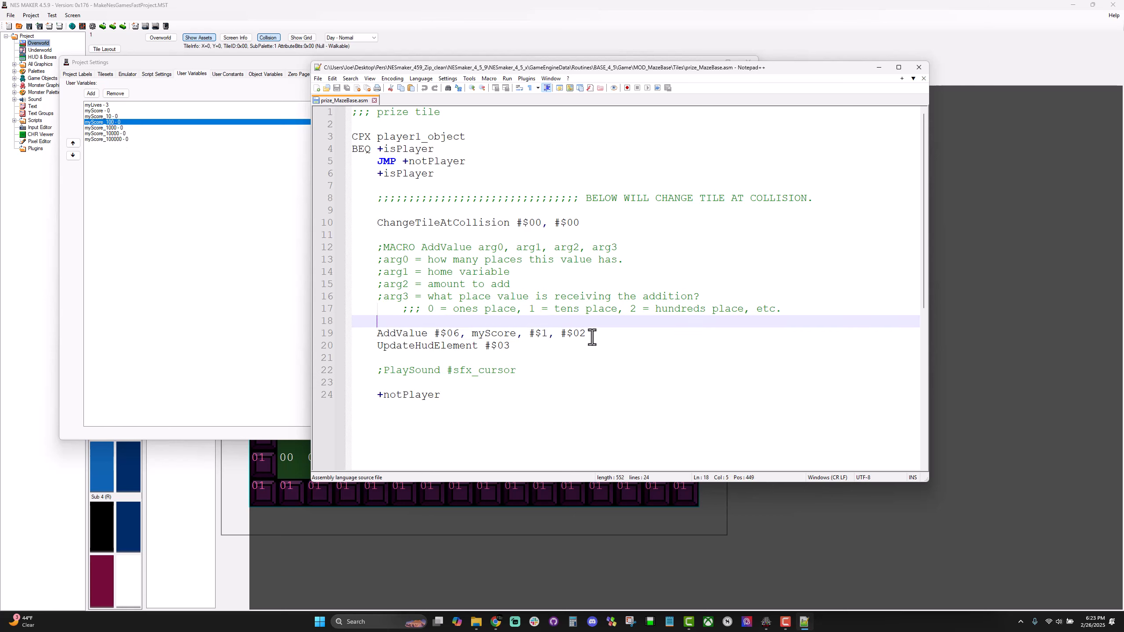
Set the last AddValue argument to #$00 for the ones place, save the script, and recheck the line's arguments.
left_click_drag(592, 336, 581, 335)
type("0")
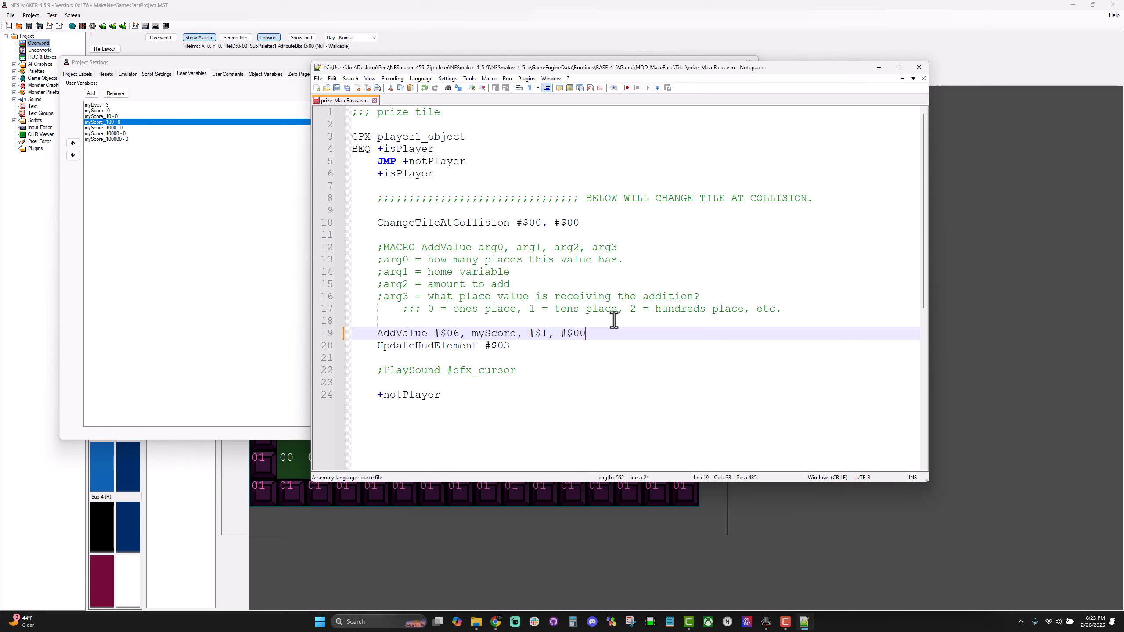
key("ctrl+s")
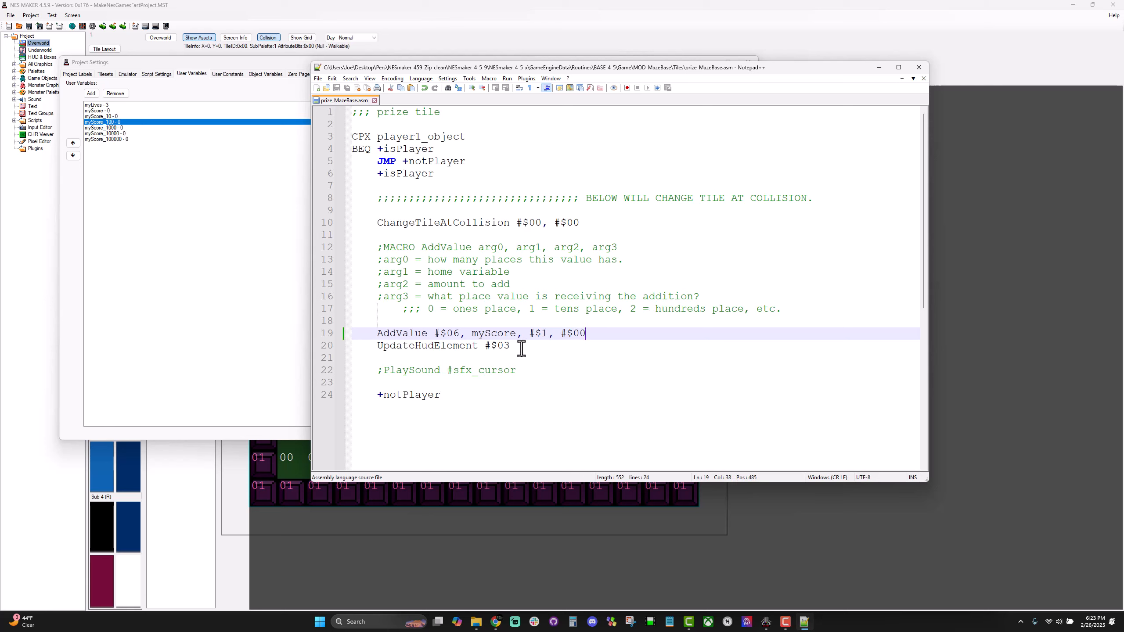
double_click(485, 334)
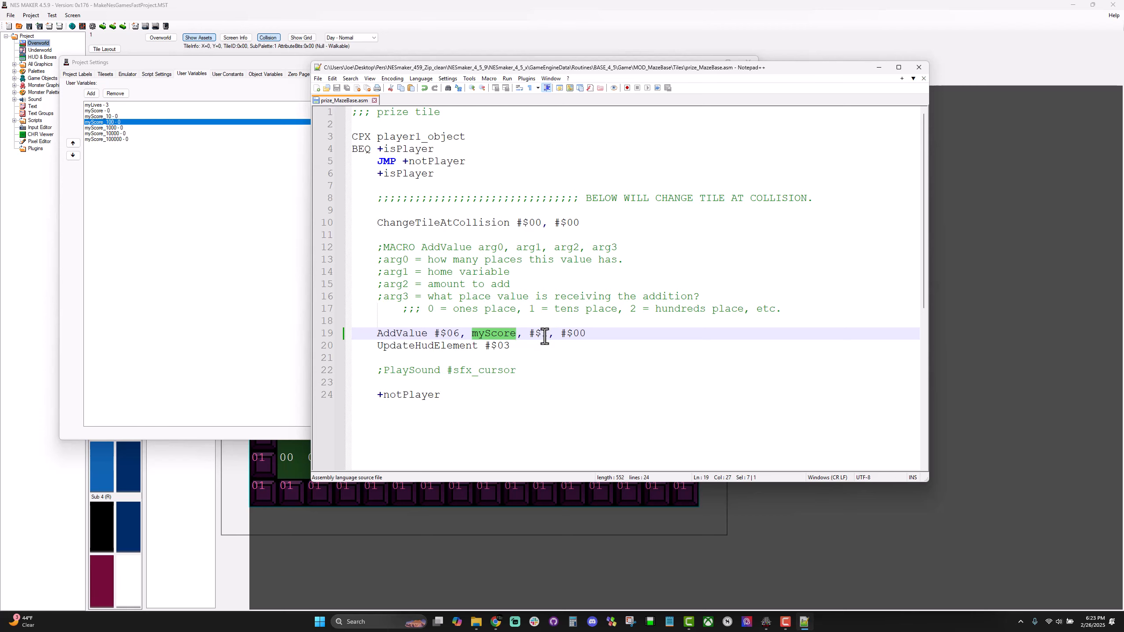
double_click(543, 334)
double_click(577, 334)
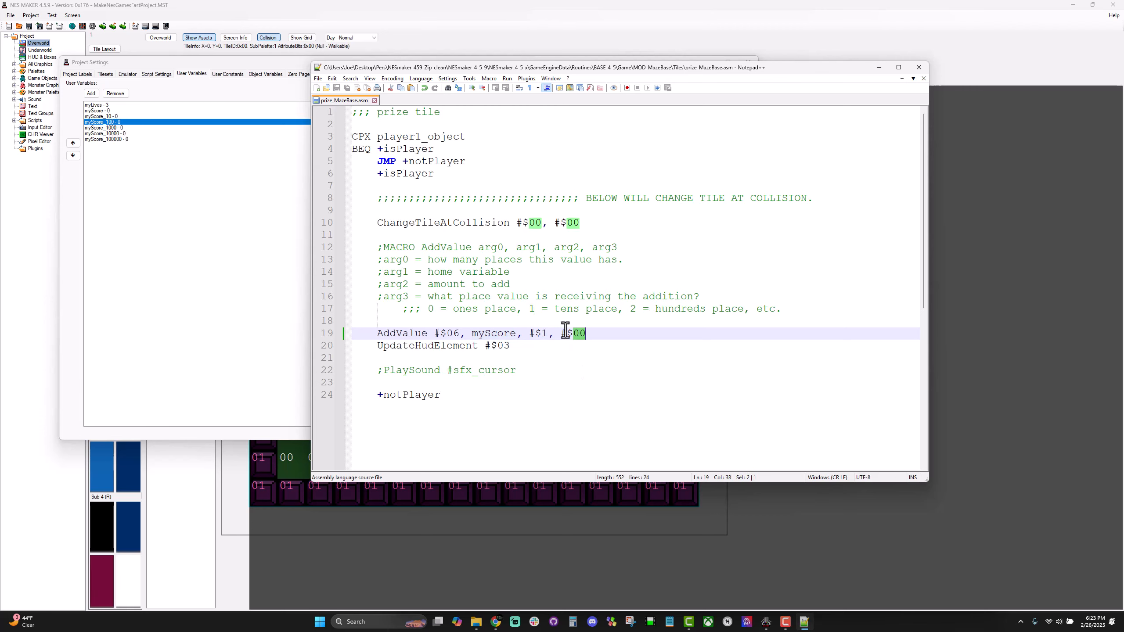
Check the myScore variable in NESmaker, close the project settings, and playtest collecting one gem before quitting the emulator.
left_click(91, 111)
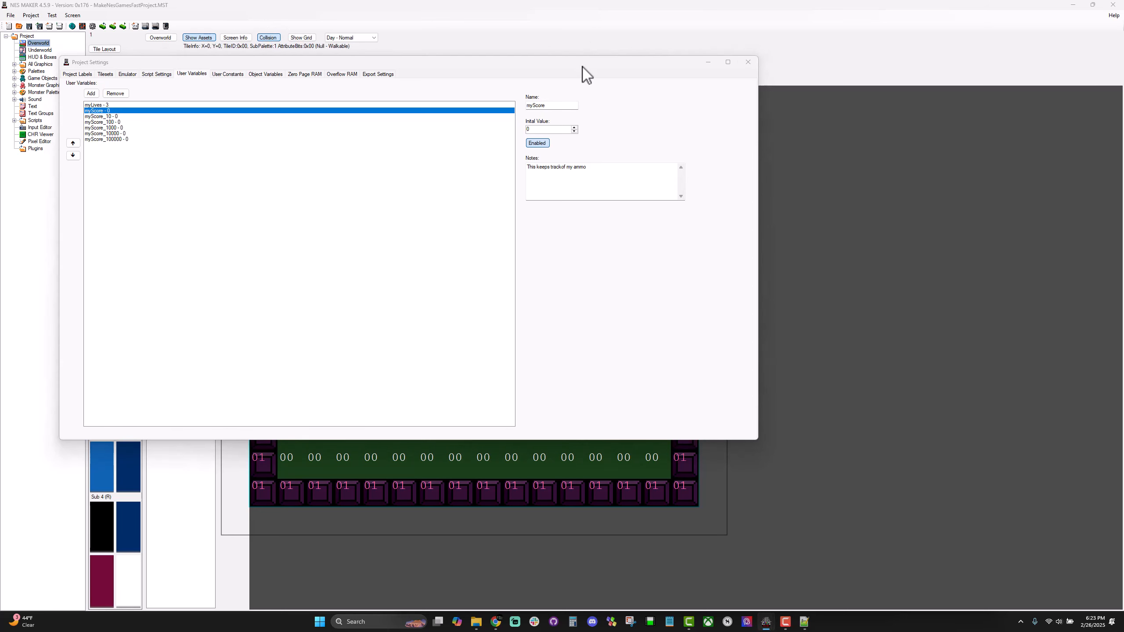
left_click(748, 64)
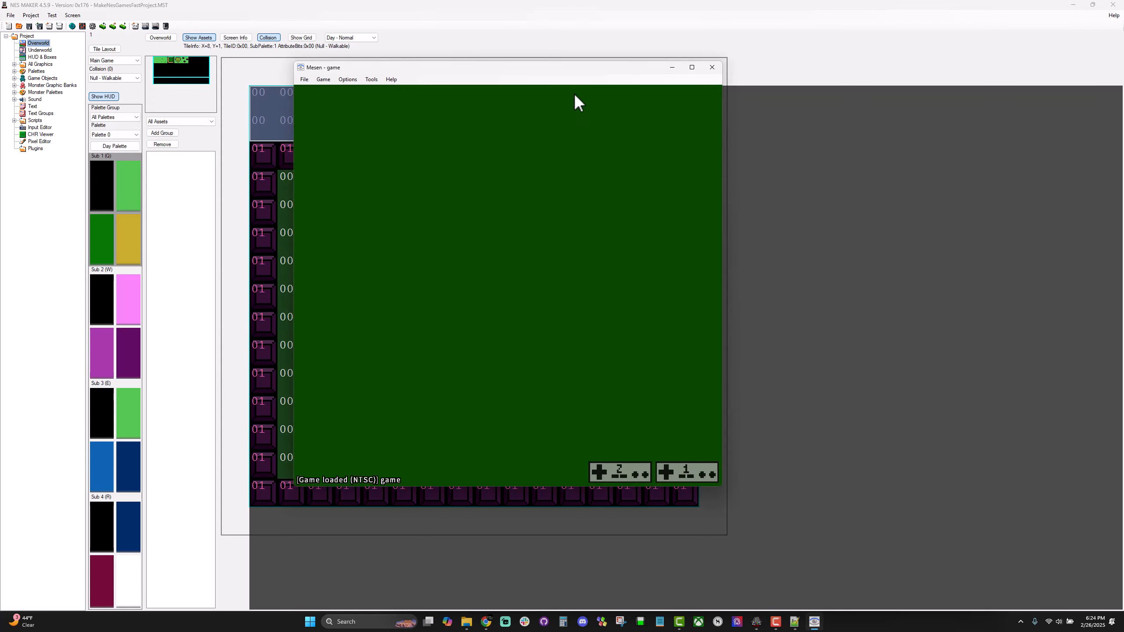
key("Left")
key("Up")
key("Left")
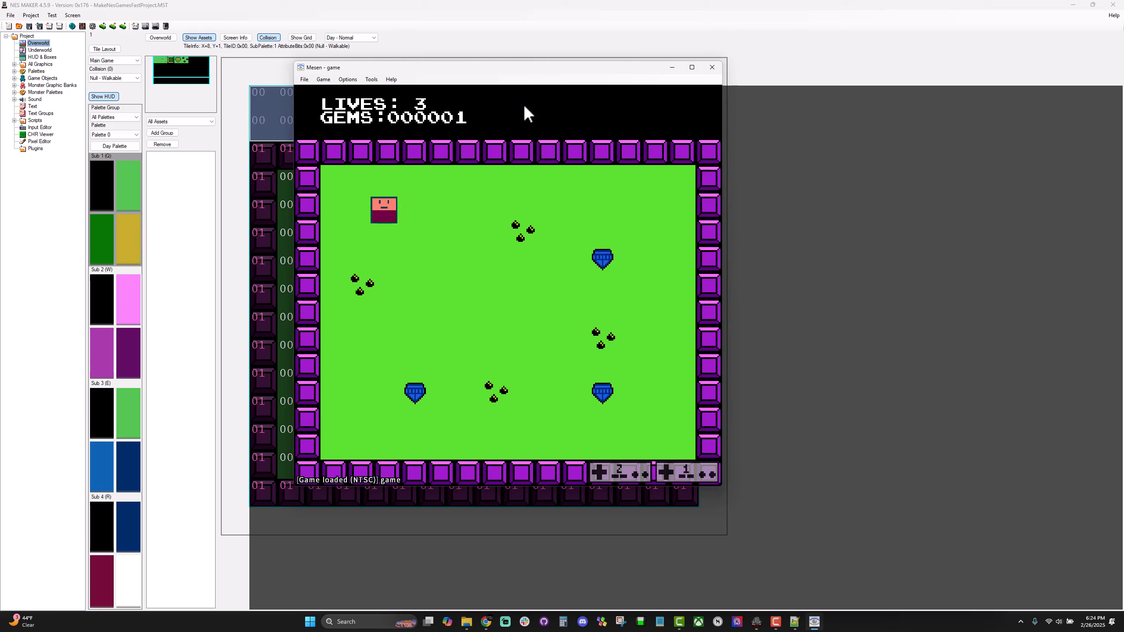
key("Right")
key("Up")
key("Right")
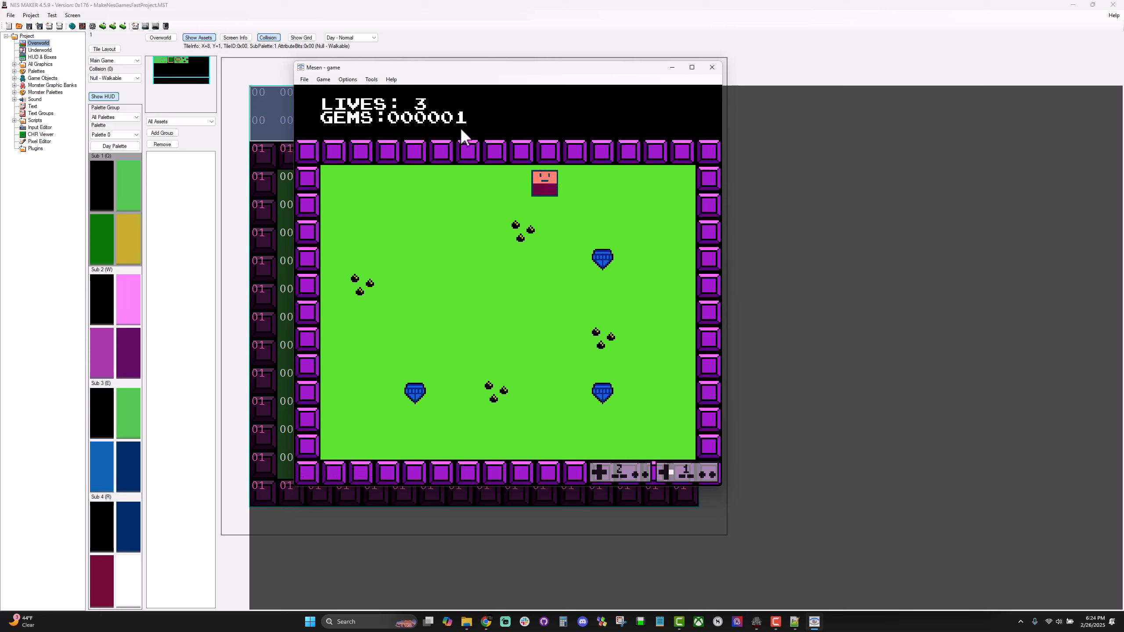
key("Down")
key("Down")
left_click(712, 67)
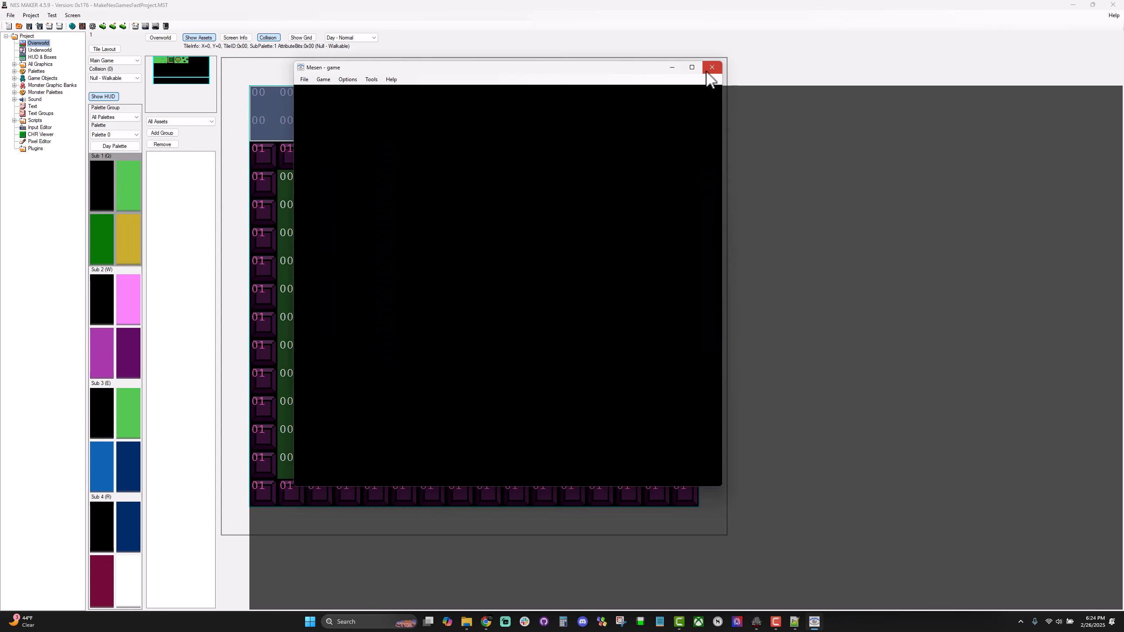
In prize_MazeBase.asm, set AddValue's amount to #$5 and its place value to #$01, and save the script.
left_click(804, 621)
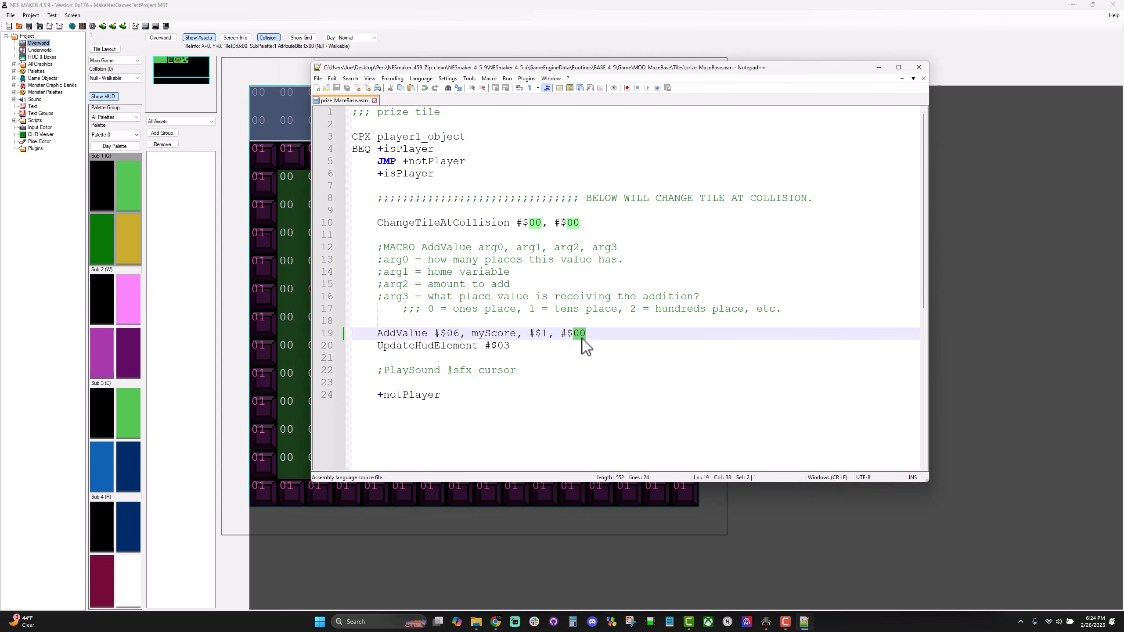
left_click_drag(548, 333, 541, 334)
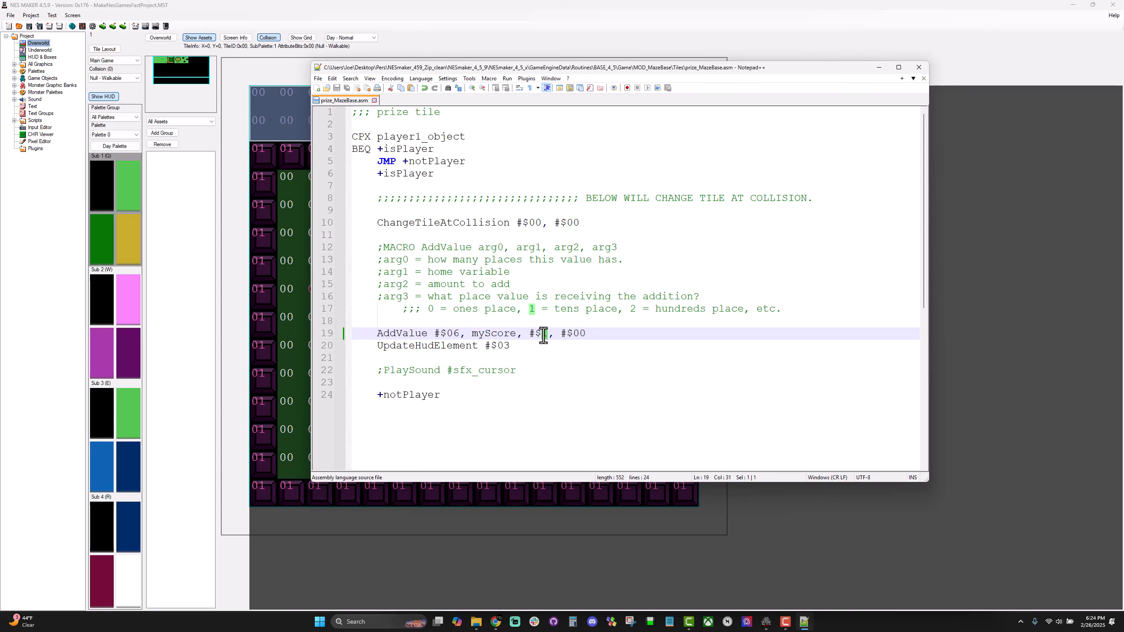
type("5")
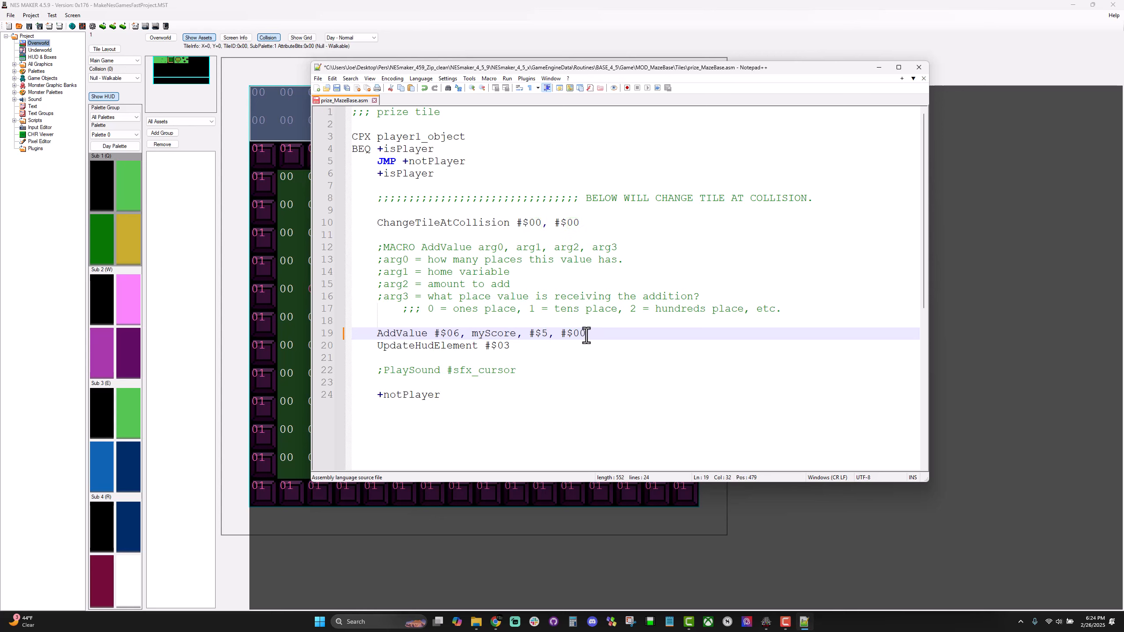
left_click(584, 334)
key("BackSpace")
type("1")
left_click(456, 313)
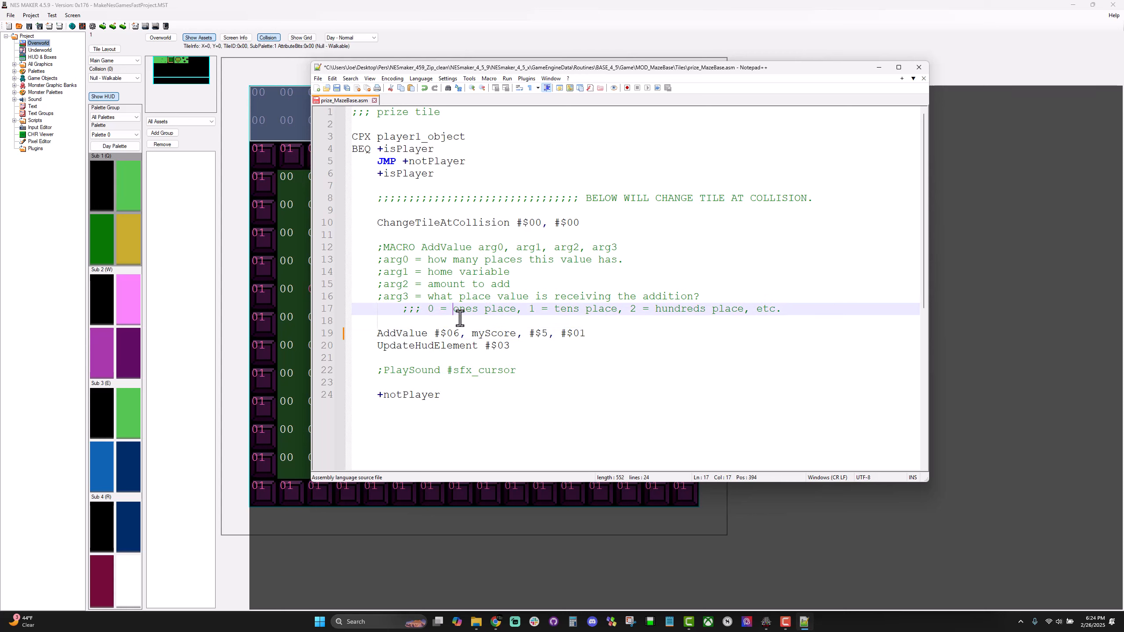
double_click(544, 334)
key("ctrl+a")
key("ctrl+s")
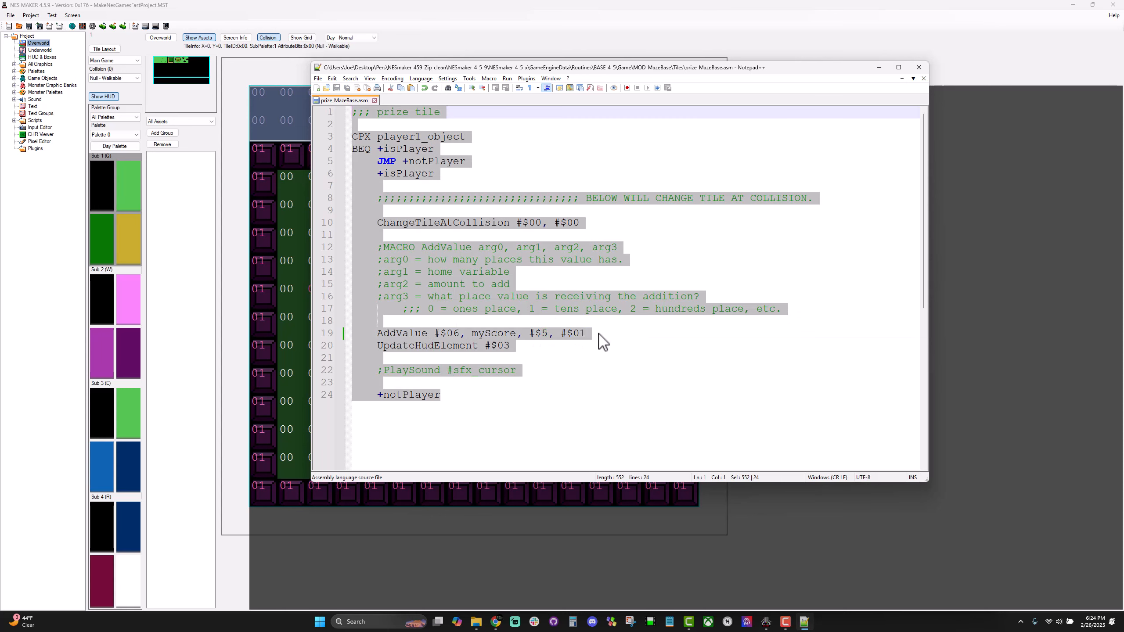
left_click(580, 336)
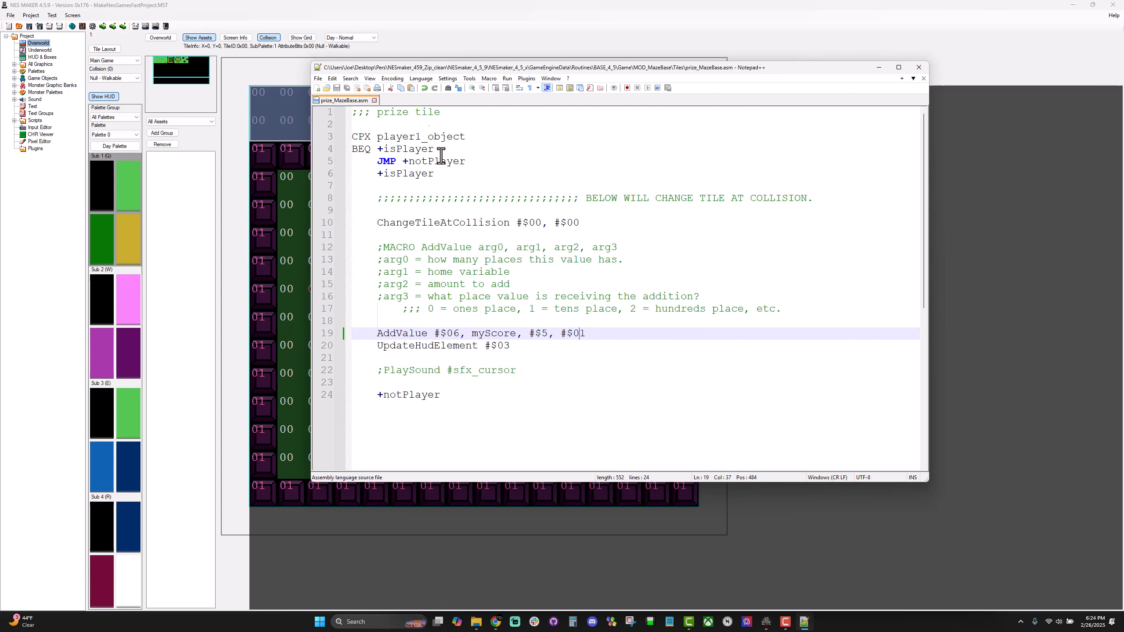
Playtest the game again, collect all four gems while checking the GEMS counter, and close the emulator.
left_click(388, 35)
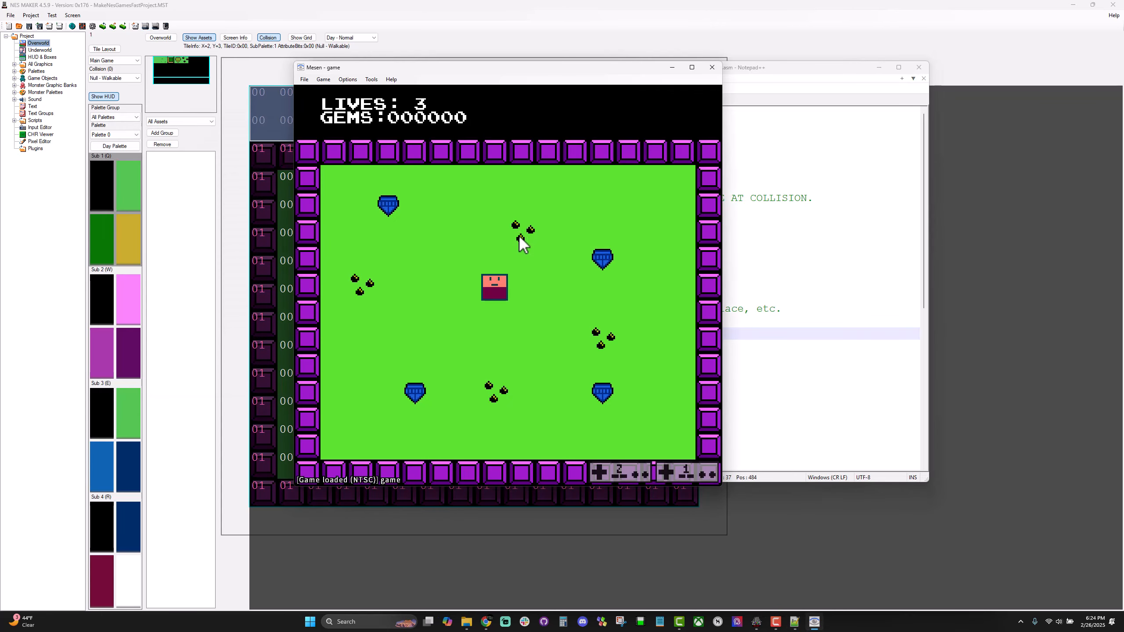
key("Up")
key("Left")
key("Right")
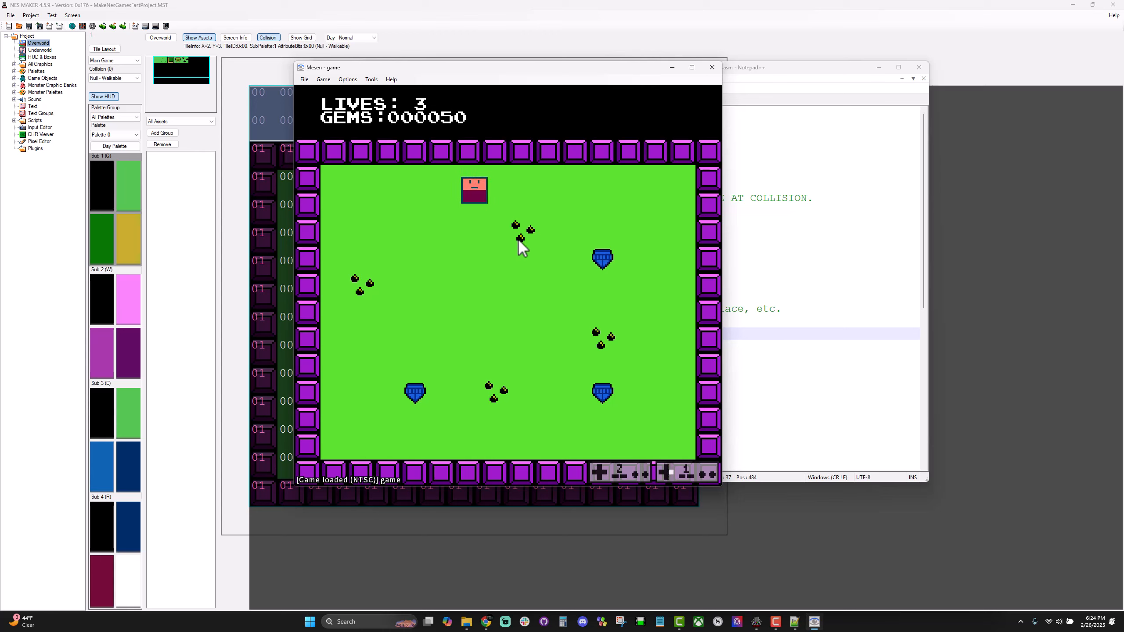
key("Down")
key("Down")
key("Left")
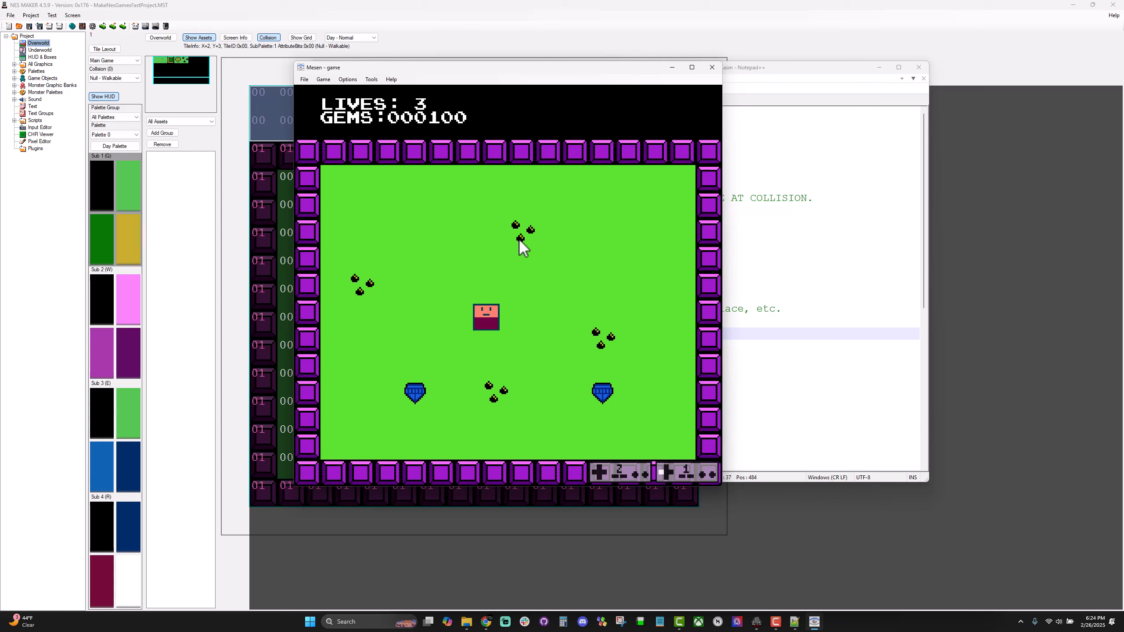
key("Down")
key("Right")
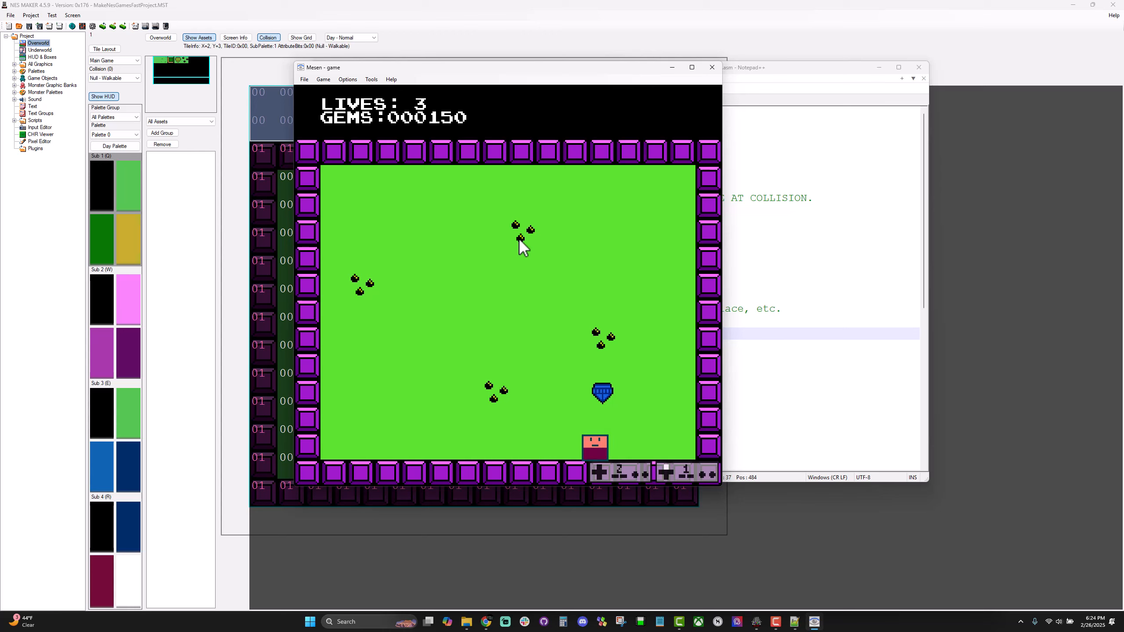
key("Up")
key("Left")
key("Up")
key("Left")
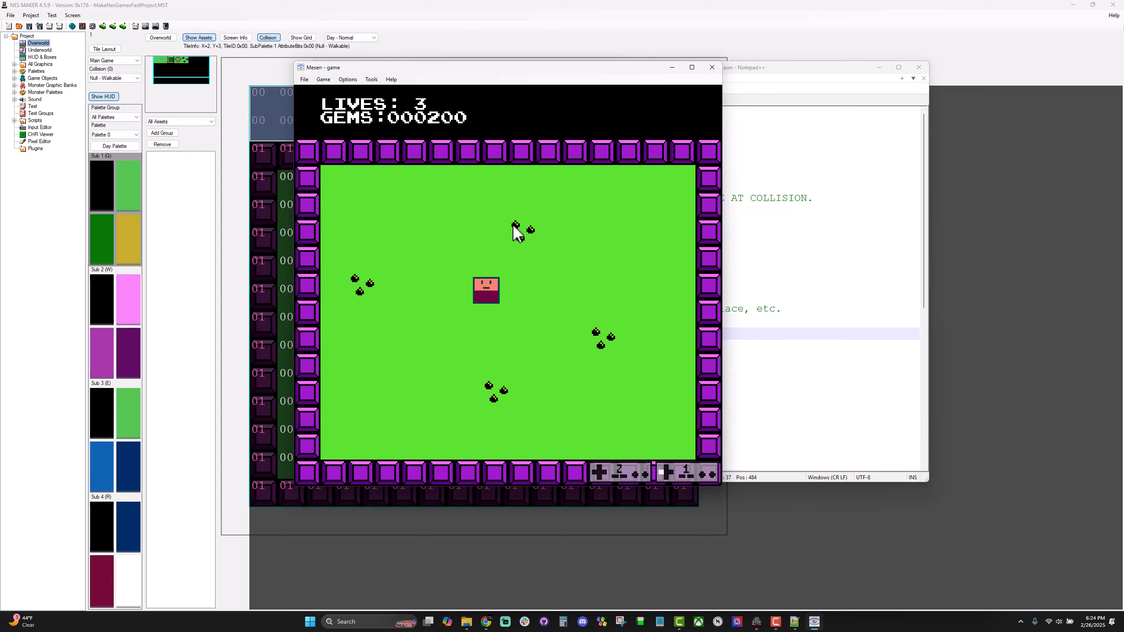
key("Up")
key("Left")
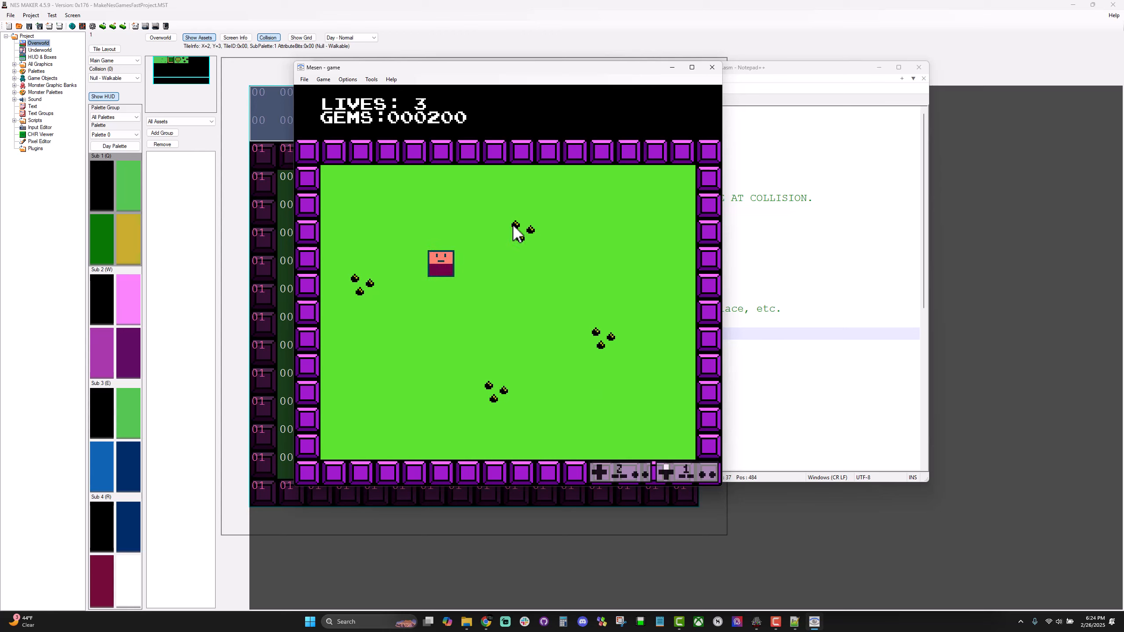
key("Up")
key("Right")
key("Right")
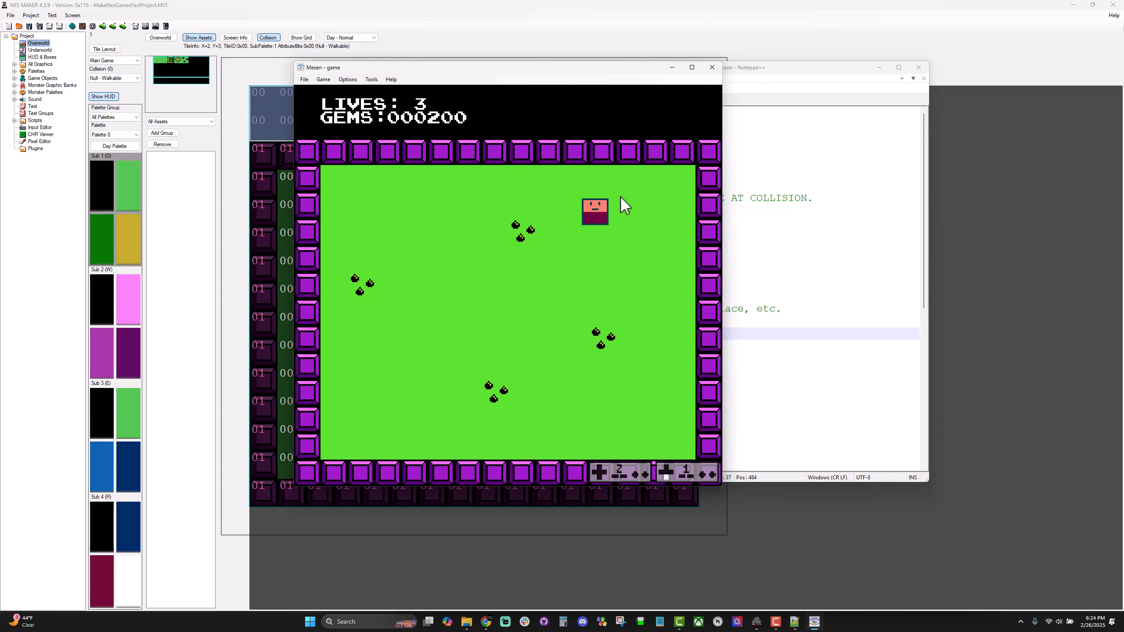
key("Down")
key("Left")
key("Down")
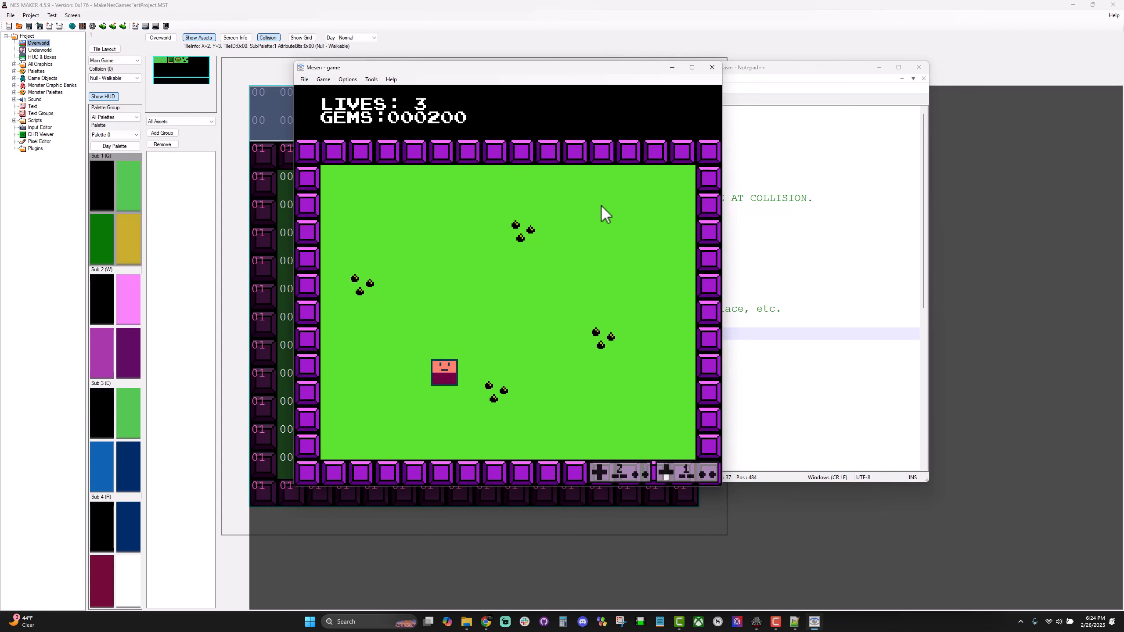
key("Down")
key("Right")
key("Up")
key("Left")
key("Up")
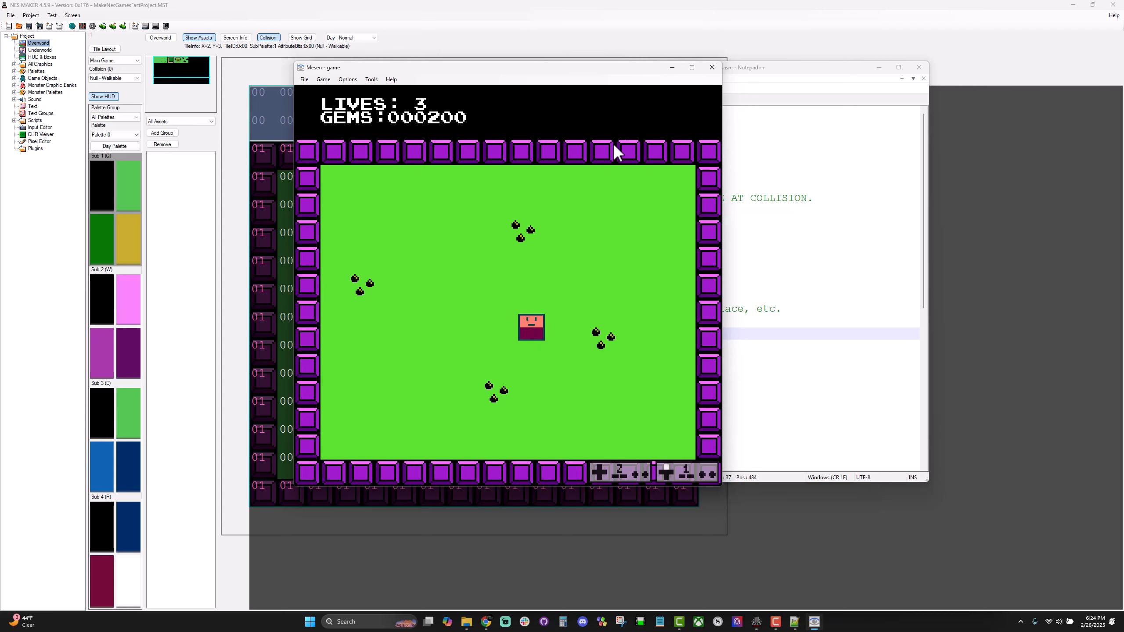
key("Left")
left_click(712, 67)
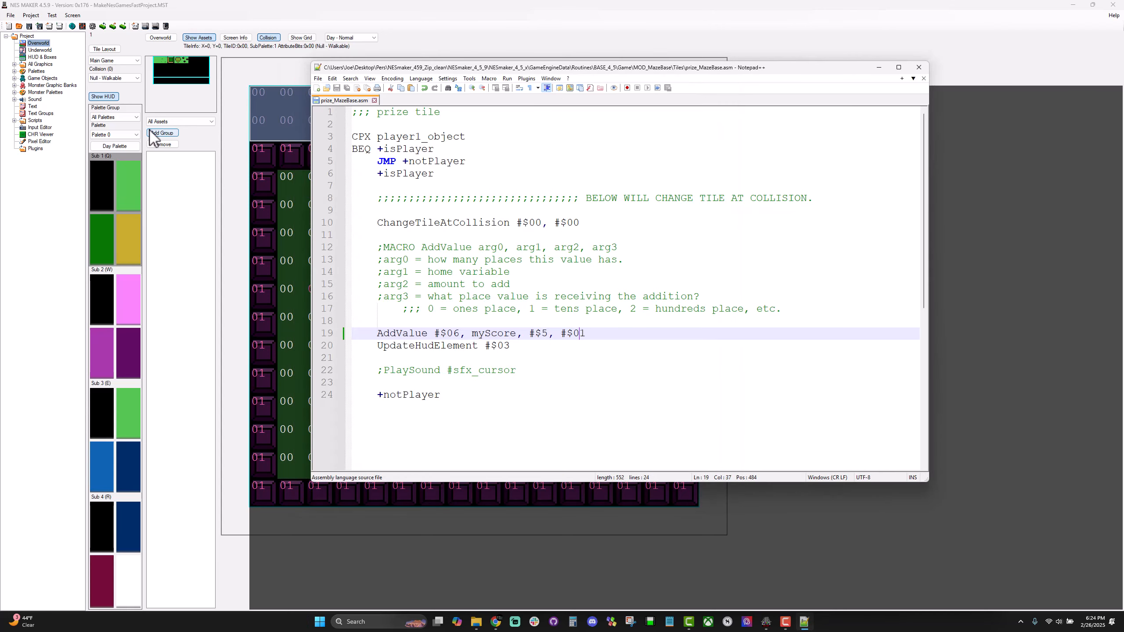
Return to NESmaker, open the Pixel Editor, and load the Monster_0_00 bitmap tileset from the byteOff5_test folder.
left_click(185, 23)
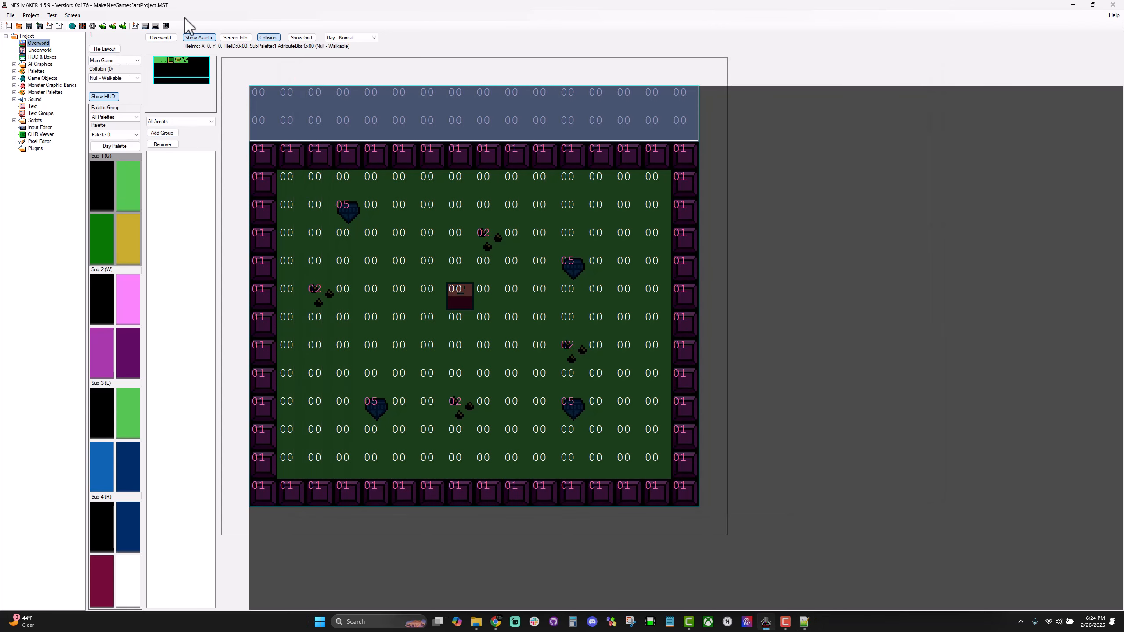
left_click(44, 142)
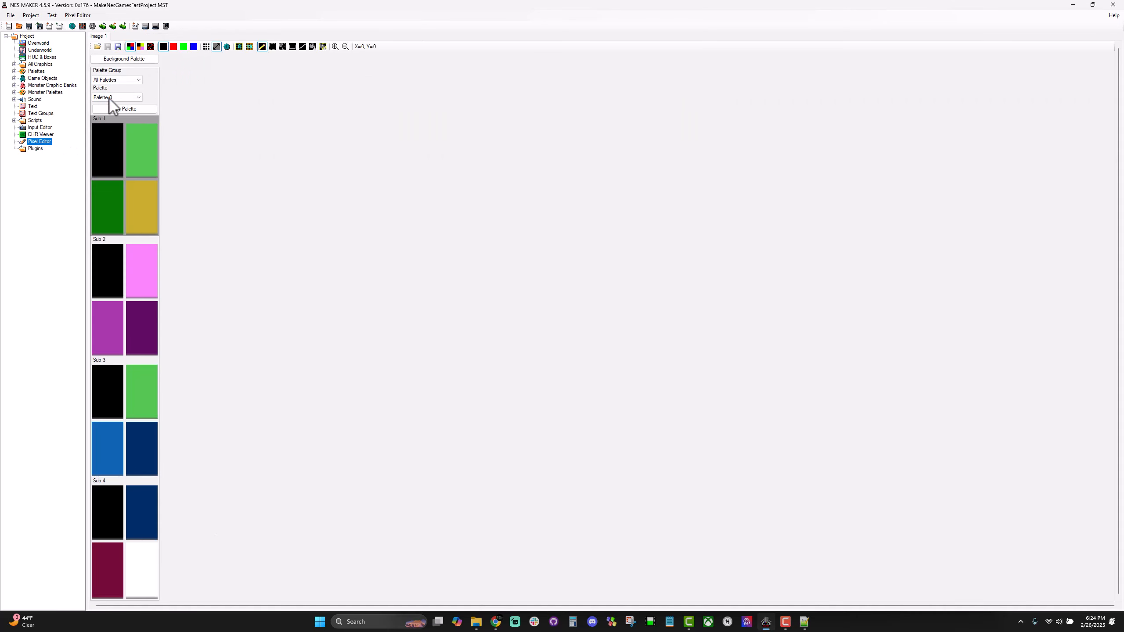
left_click(97, 47)
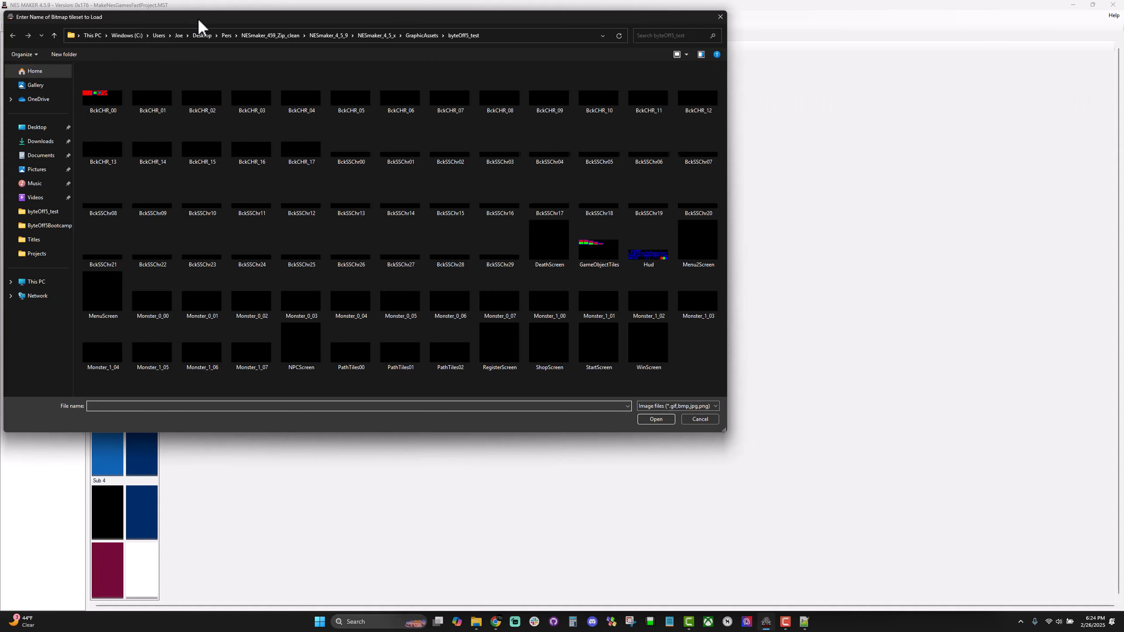
left_click_drag(197, 18, 239, 23)
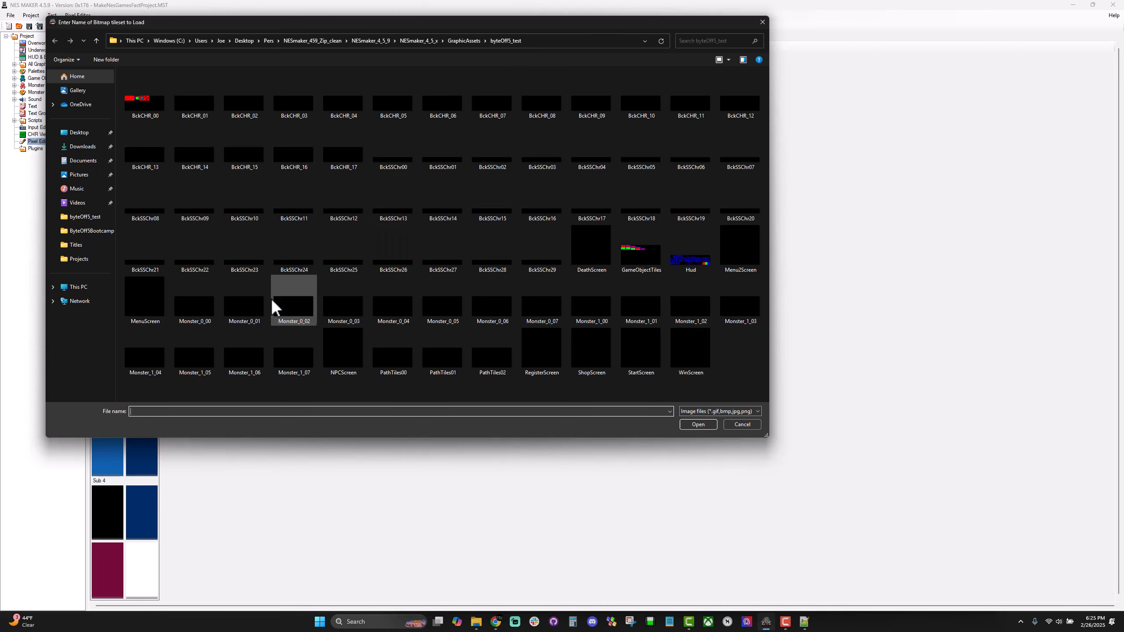
double_click(201, 310)
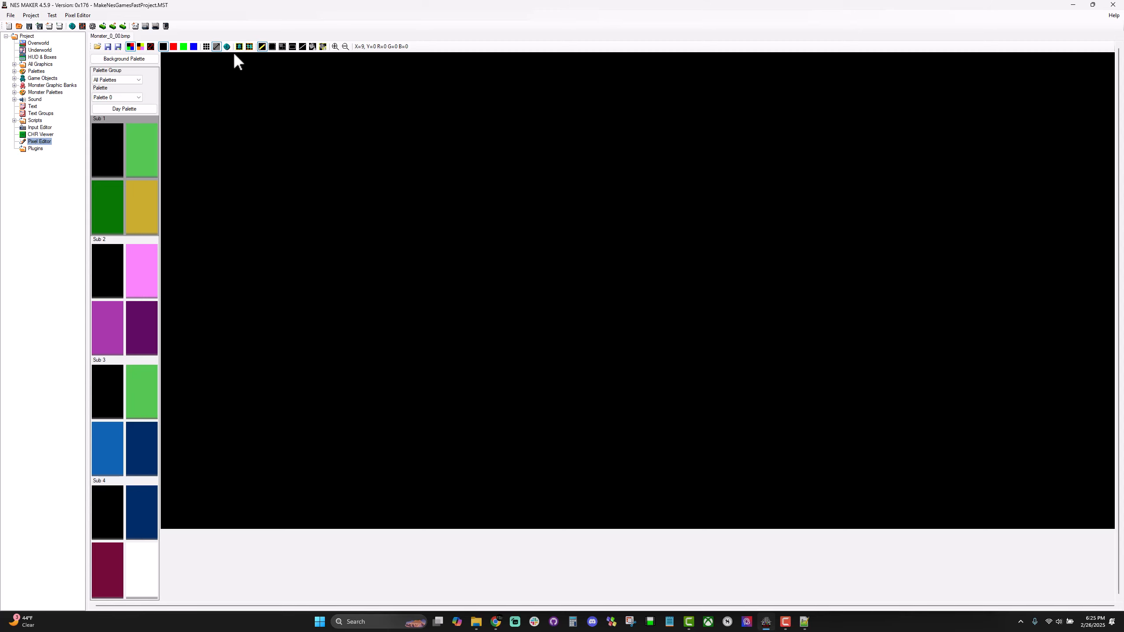
Show both the 8×8 and 16×16 grids on the tileset canvas and switch from the background palette to the monster palette.
left_click(239, 46)
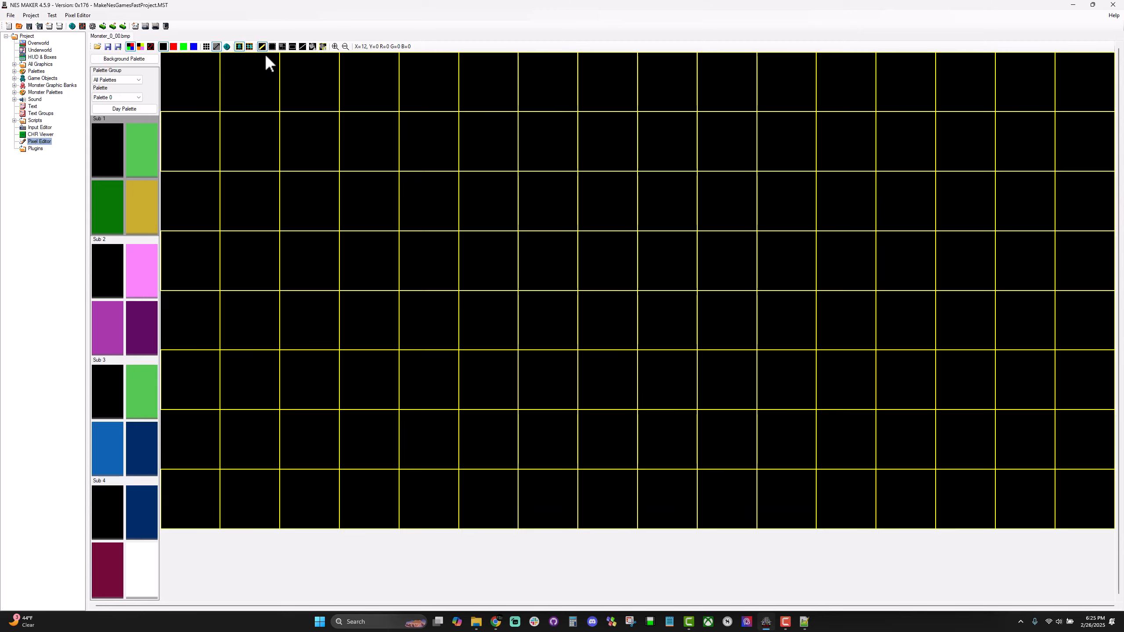
left_click(249, 46)
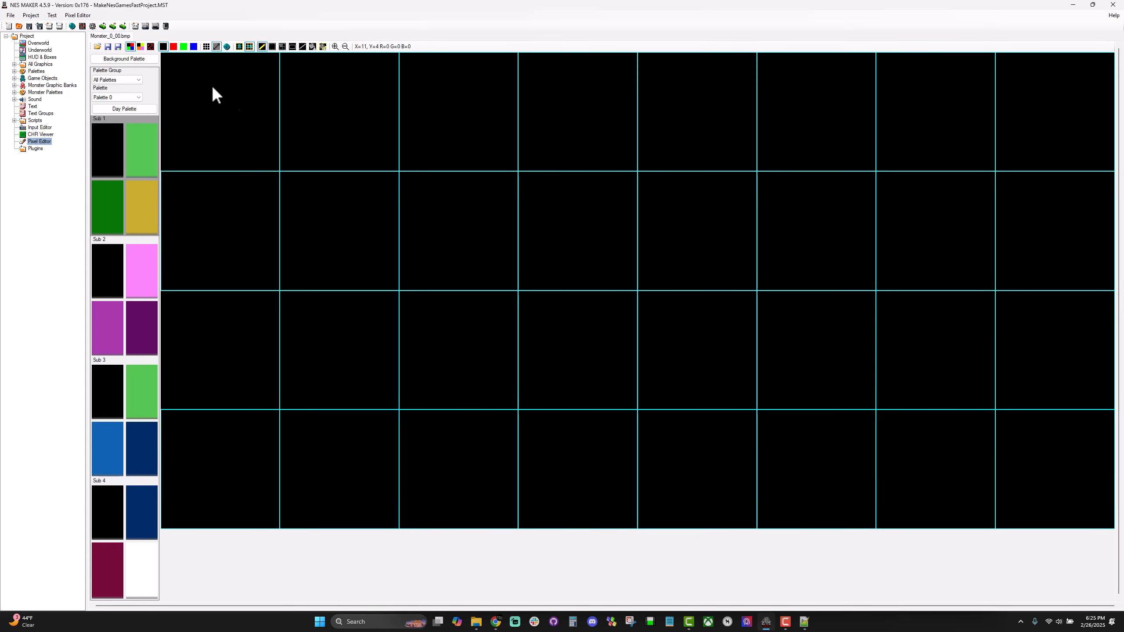
left_click(239, 46)
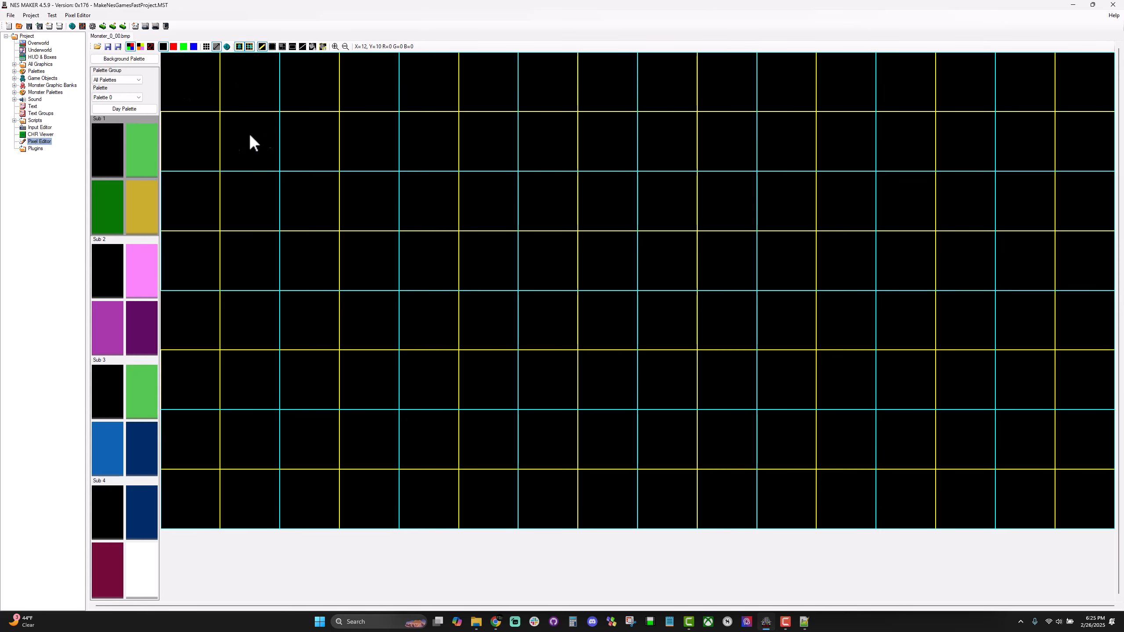
left_click(118, 58)
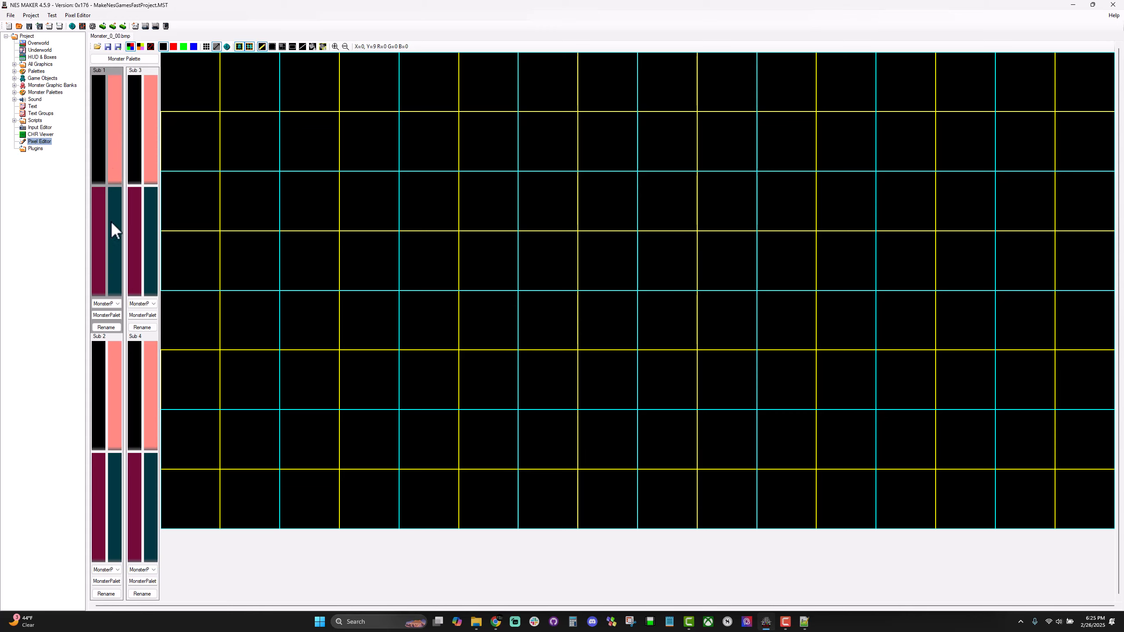
Try green 29 as the second colour of the Sub 1 monster palette, and restore the salmon colour.
left_click(112, 165)
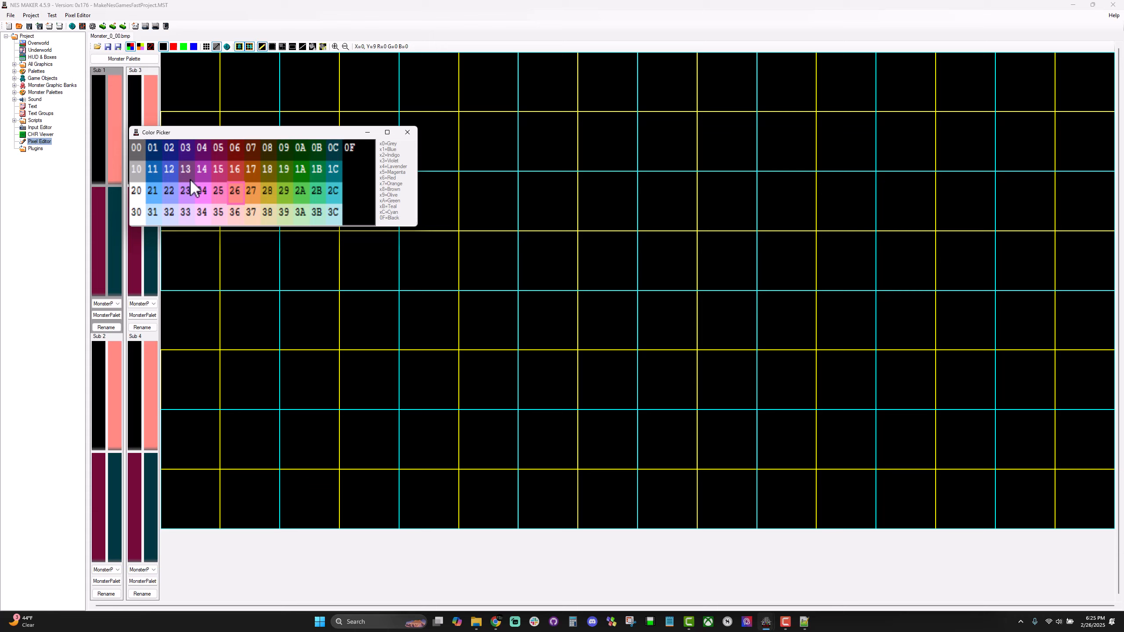
left_click(278, 189)
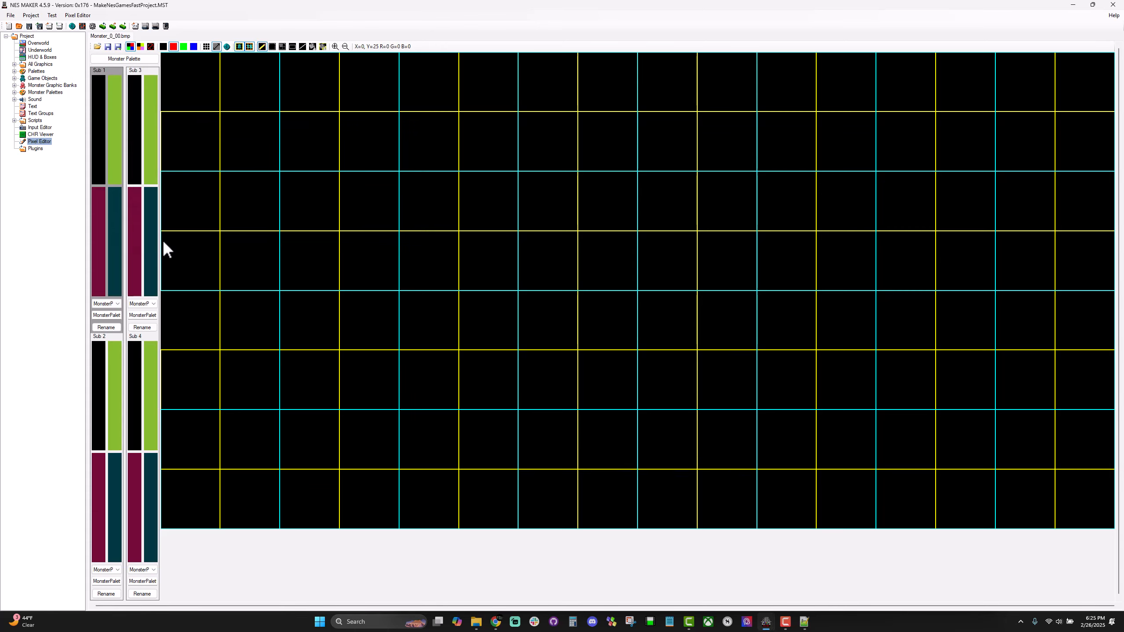
left_click(117, 177)
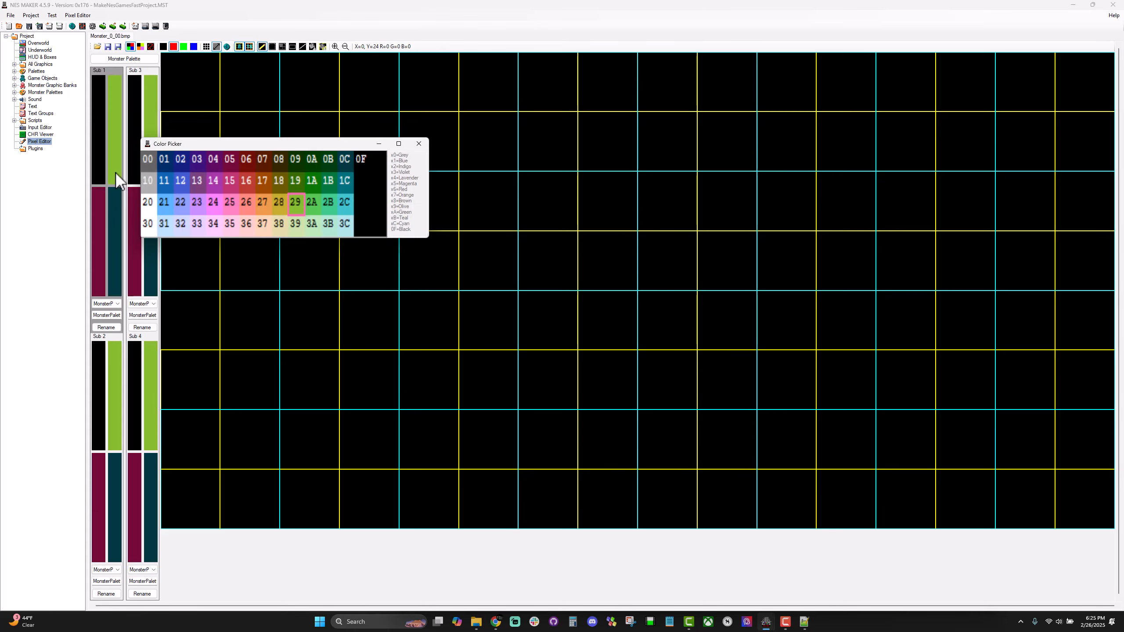
left_click(262, 222)
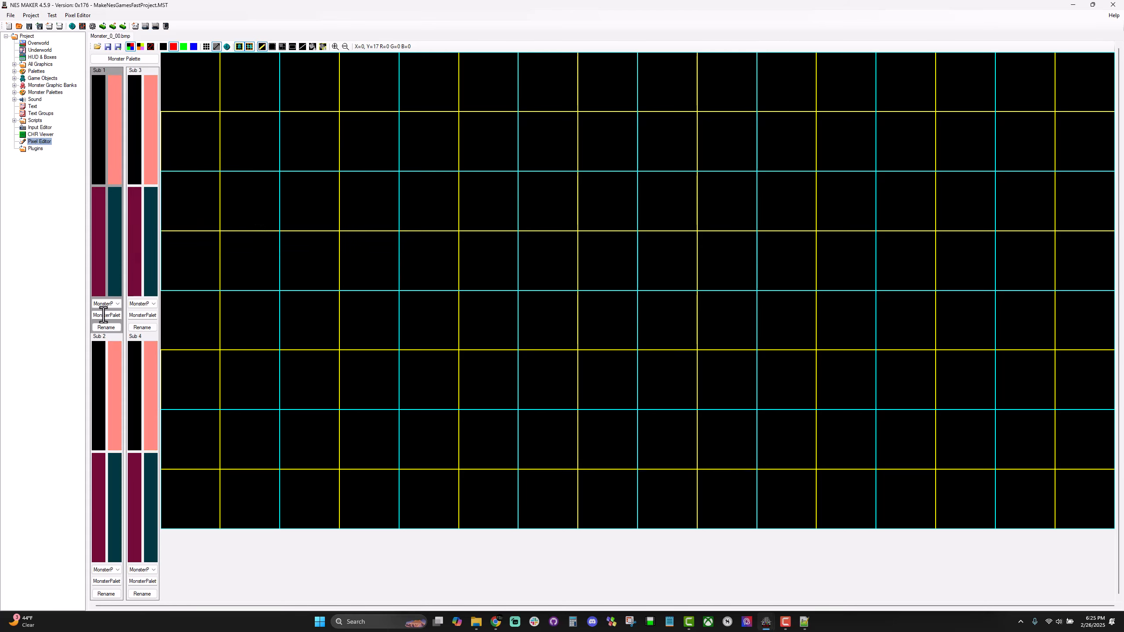
Rename the first monster palette Hero, select the next monster palette in Sub 1, and rename it RedMonsters.
left_click_drag(104, 315, 113, 314)
left_click(106, 327)
left_click(117, 304)
left_click(114, 316)
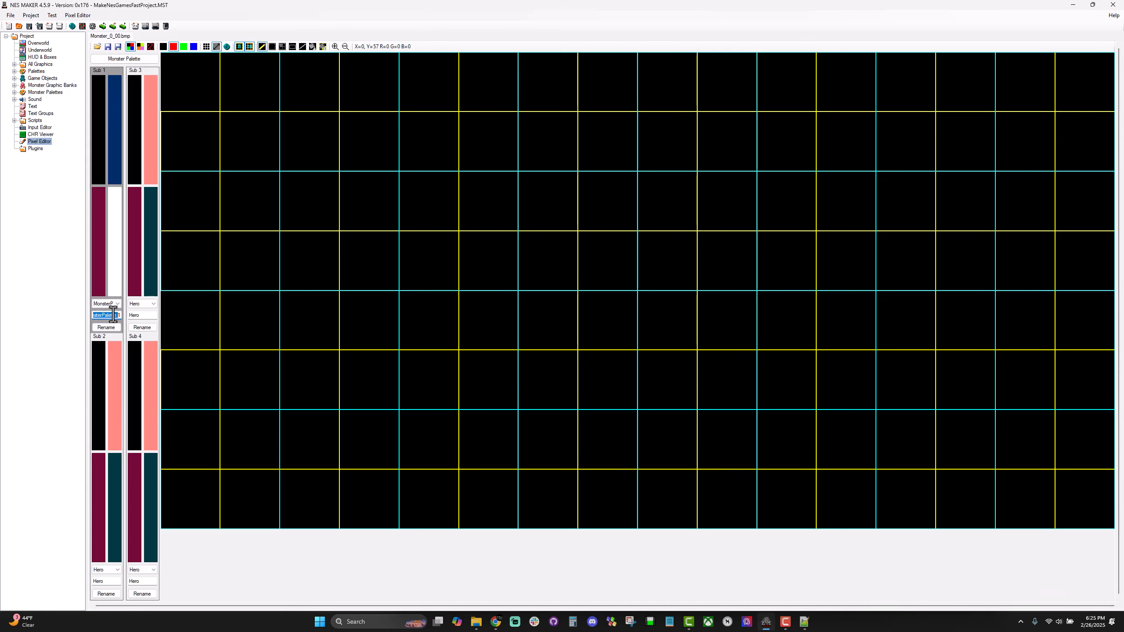
type("Gre")
left_click(106, 327)
Compare the Hero and RedMonsters palettes in Sub 1, leaving RedMonsters selected.
left_click(113, 304)
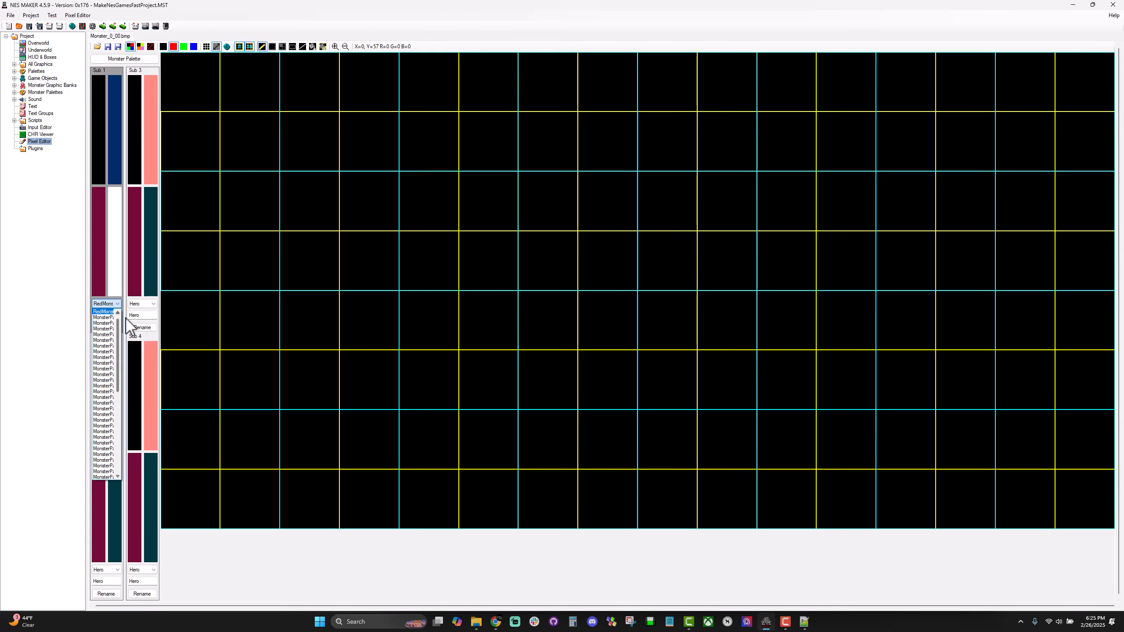
left_click_drag(118, 325, 123, 317)
left_click(109, 311)
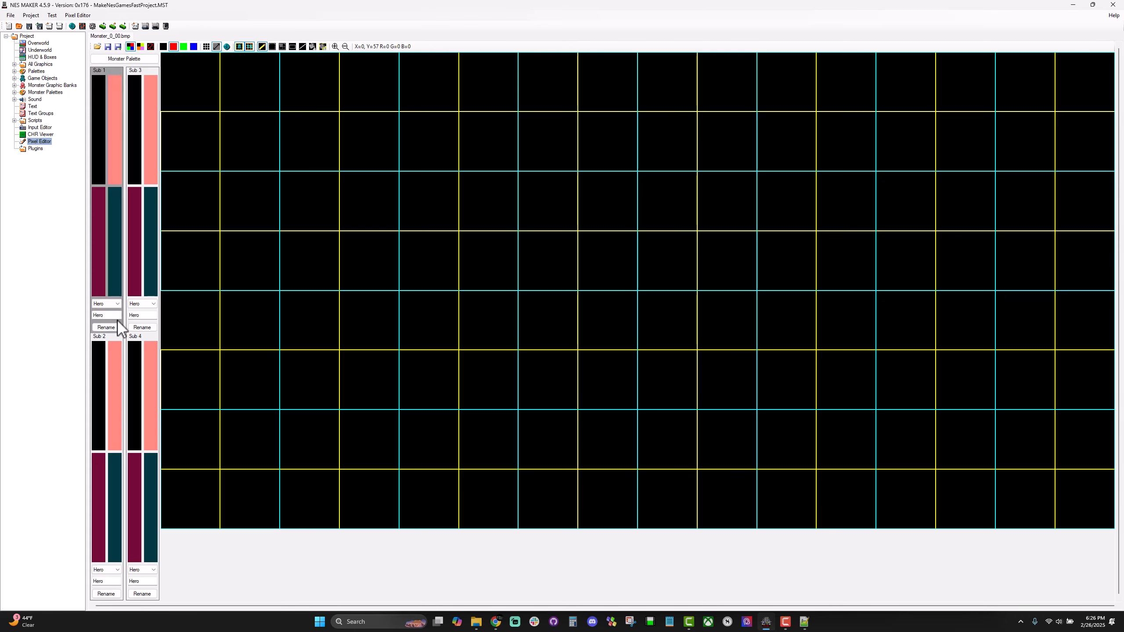
left_click(113, 304)
left_click(113, 318)
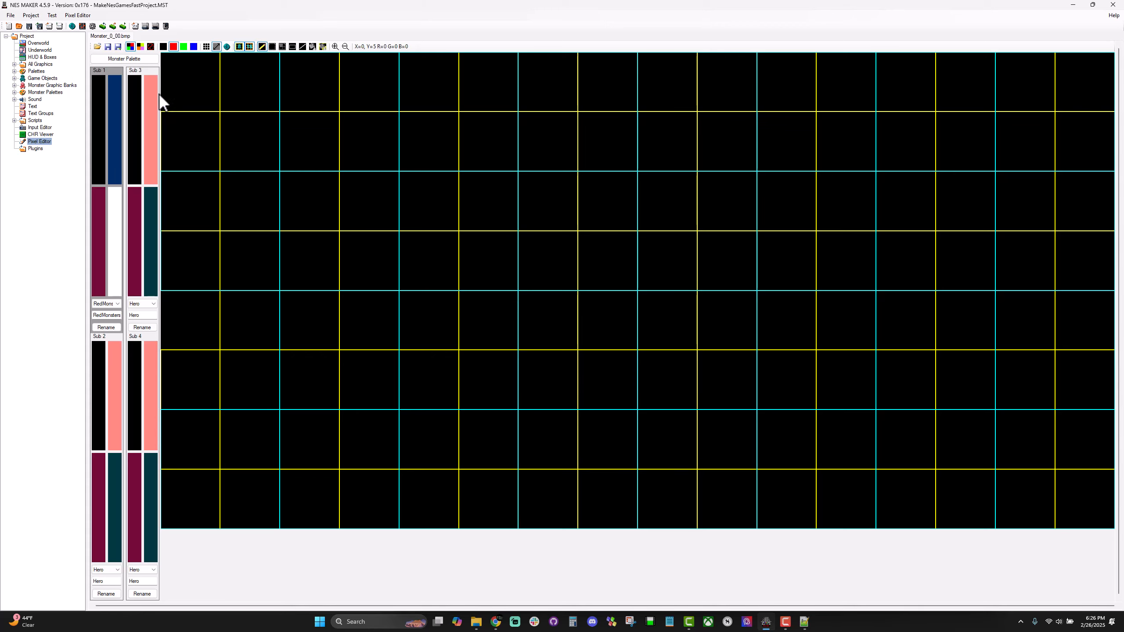
Set the RedMonsters palette's second colour to red 16, its third to dark brown 07, and its fourth to dark teal.
left_click(116, 115)
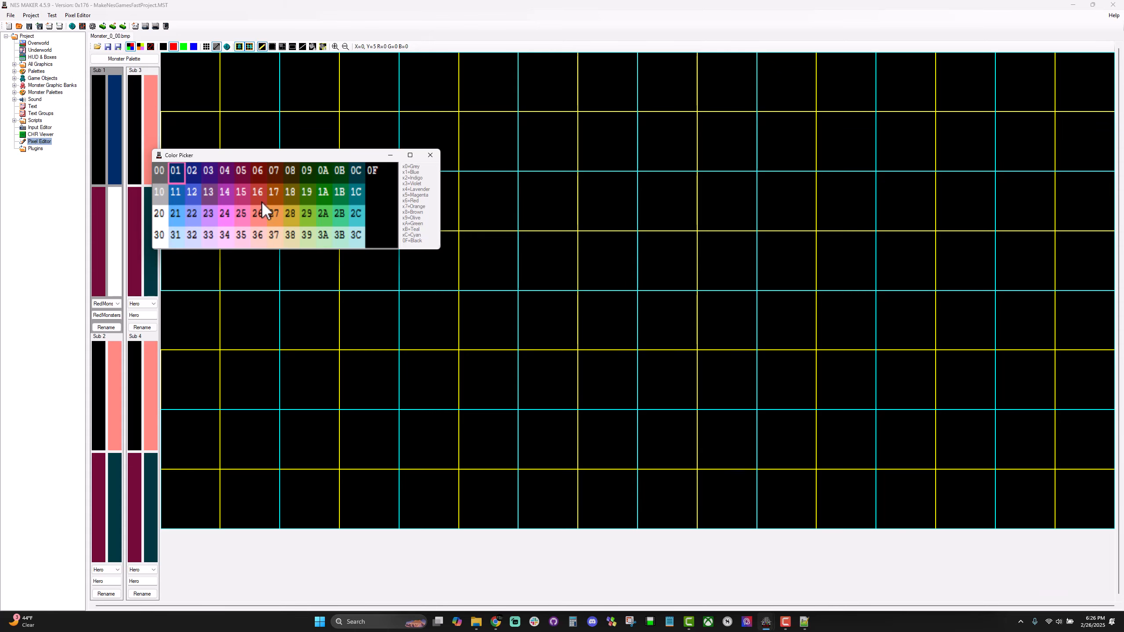
left_click(262, 201)
left_click(97, 227)
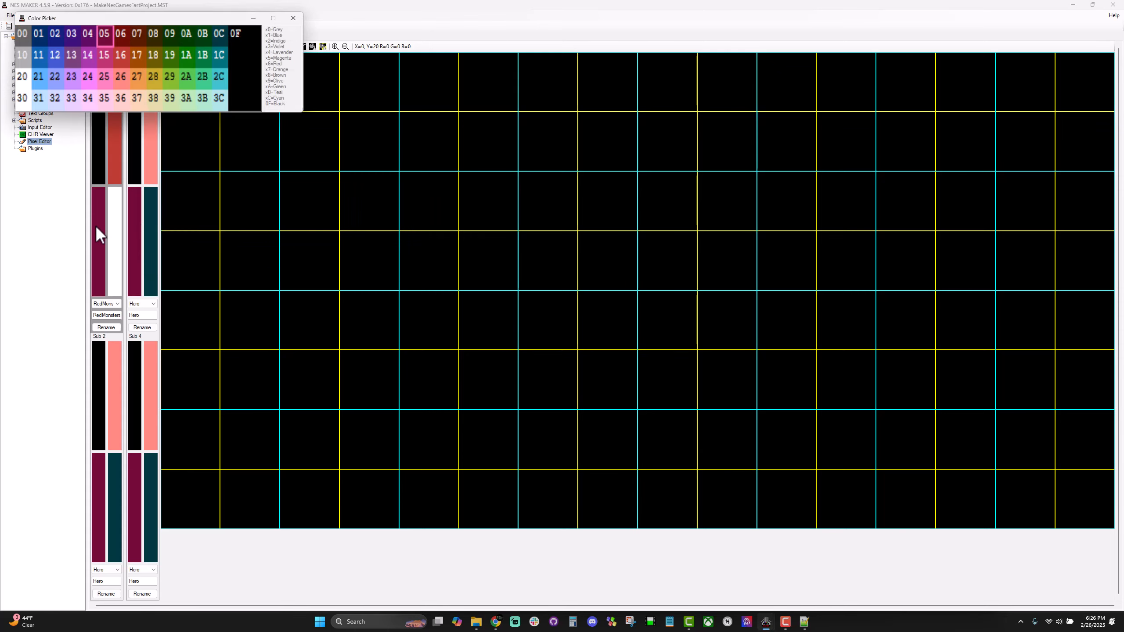
left_click(138, 37)
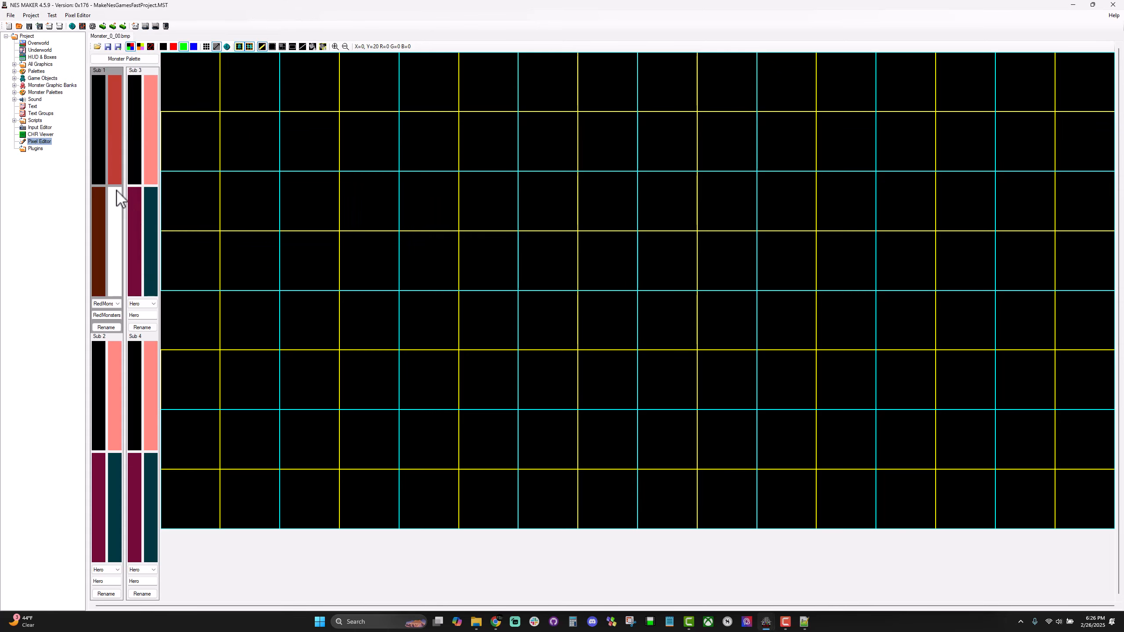
left_click(115, 211)
left_click(218, 50)
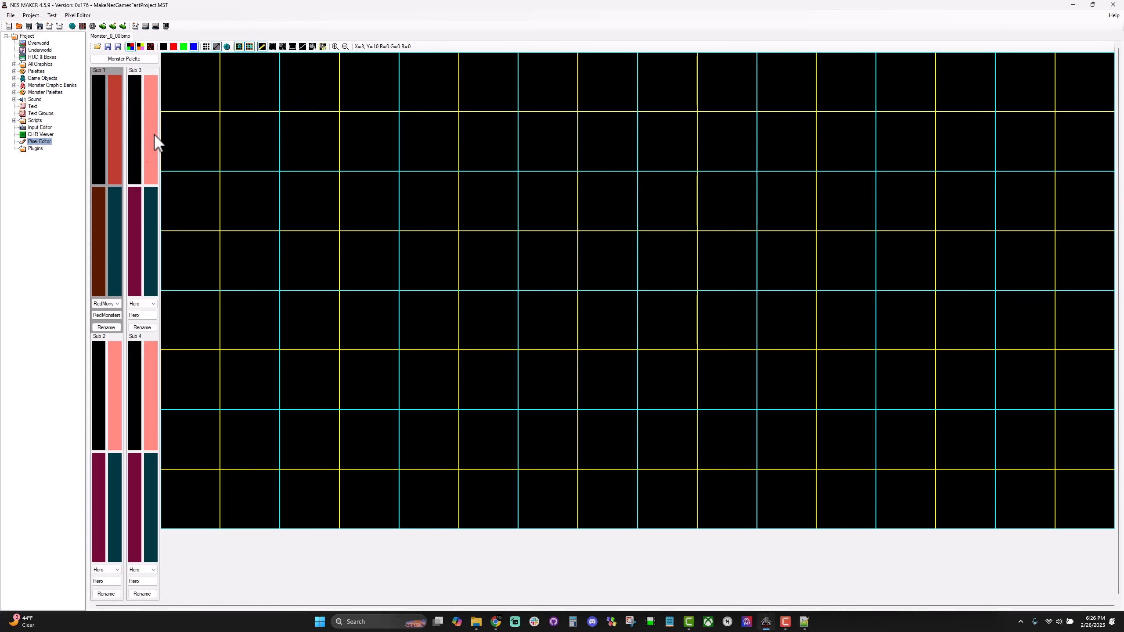
Fill the first 16×16 cell with dark teal, show the canvas in palette colours, and draw a filled red square inset one pixel.
left_click(292, 47)
left_click_drag(165, 54, 278, 172)
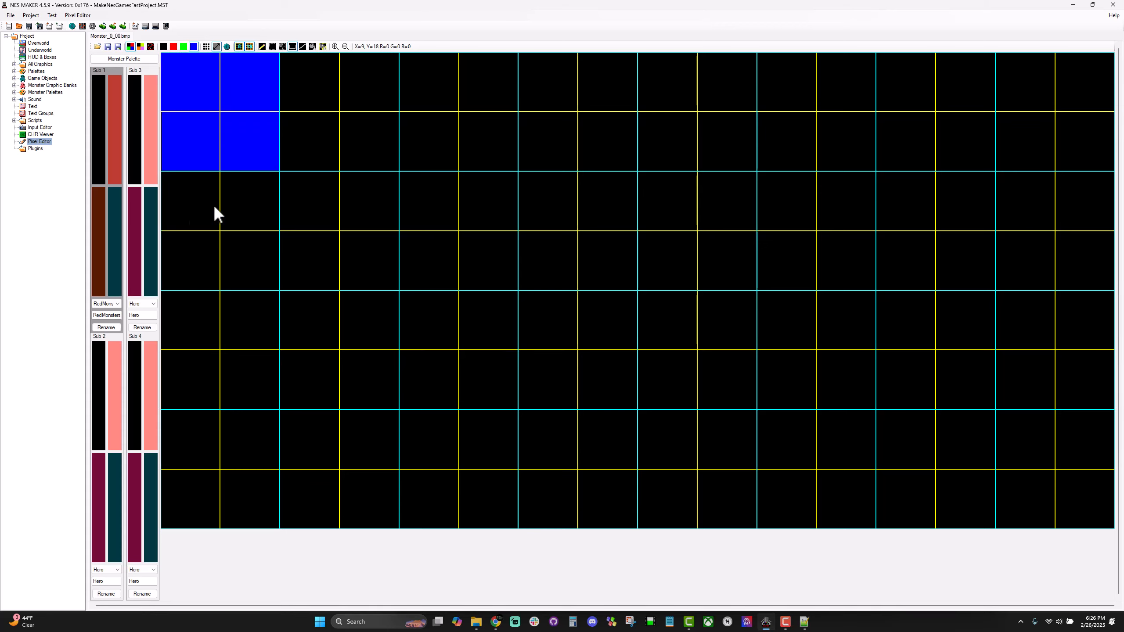
left_click(140, 46)
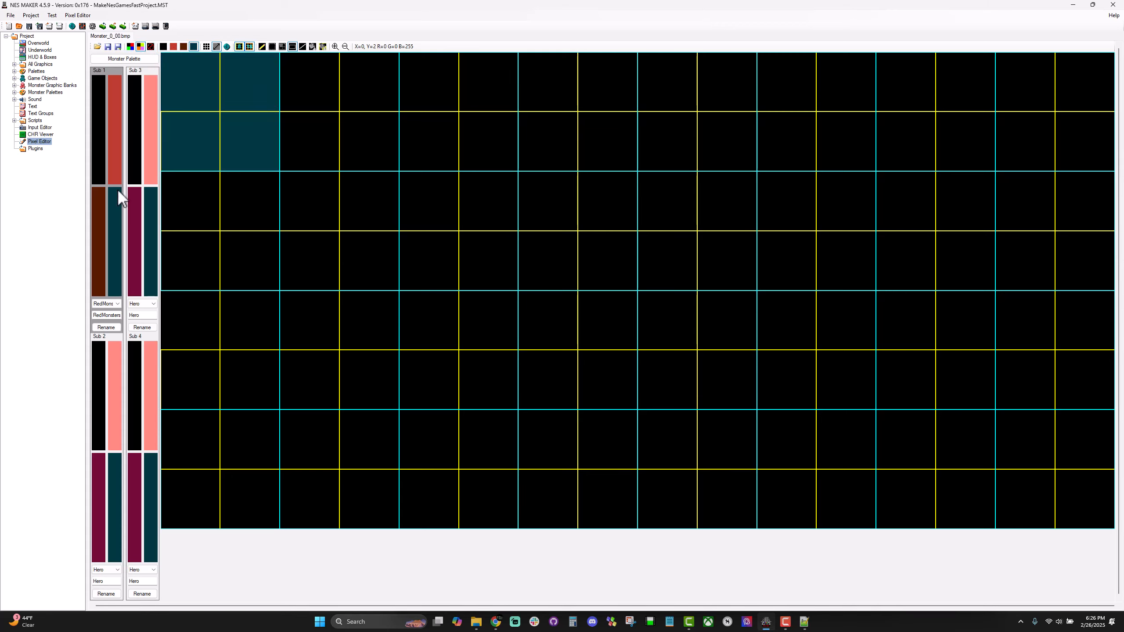
left_click(118, 174)
left_click_drag(168, 63, 268, 160)
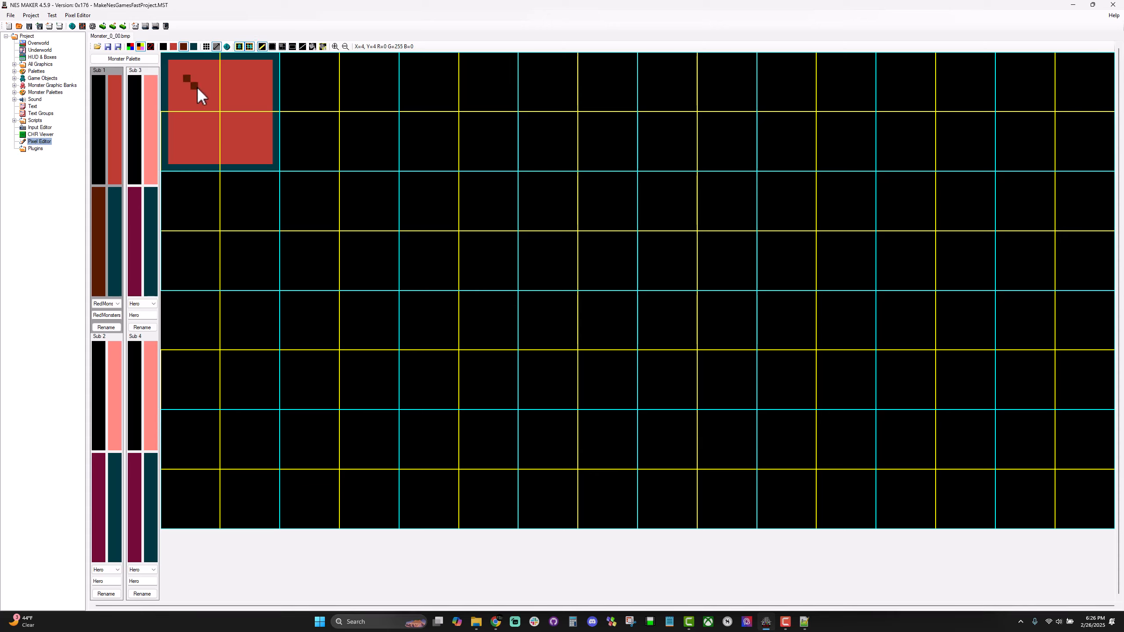
Draw slanted eyebrows and a frowning mouth in dark brown pixels on the red square.
left_click(209, 99)
left_click(229, 100)
left_click(239, 93)
left_click(247, 86)
left_click(254, 77)
left_click_drag(223, 135, 243, 135)
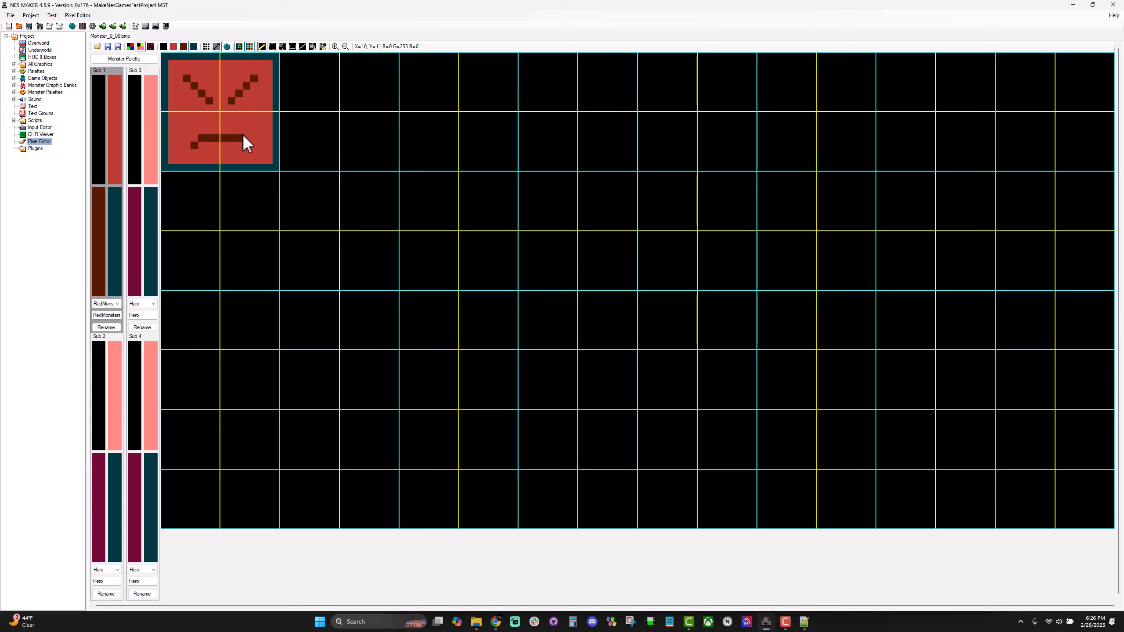
left_click(246, 145)
left_click(118, 178)
left_click(239, 130)
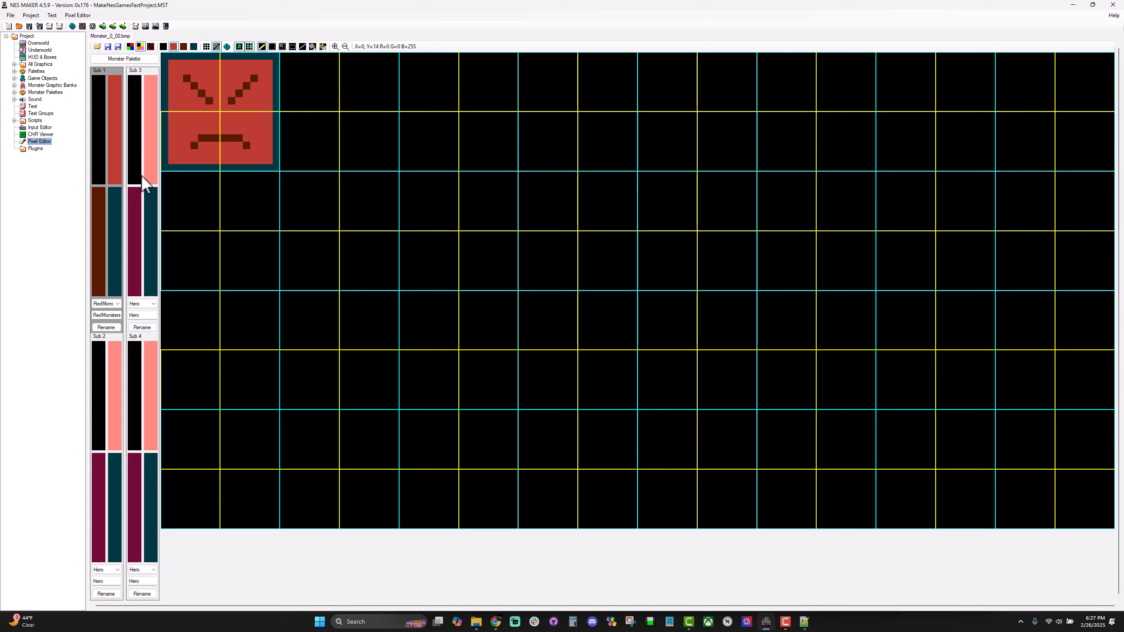
Thicken the eyebrows with dark brown pixels, add dark teal eyes beneath them, and save the tileset.
left_click(104, 215)
left_click_drag(239, 101, 245, 93)
left_click(204, 102)
left_click(195, 94)
left_click(117, 207)
left_click(198, 106)
left_click(242, 105)
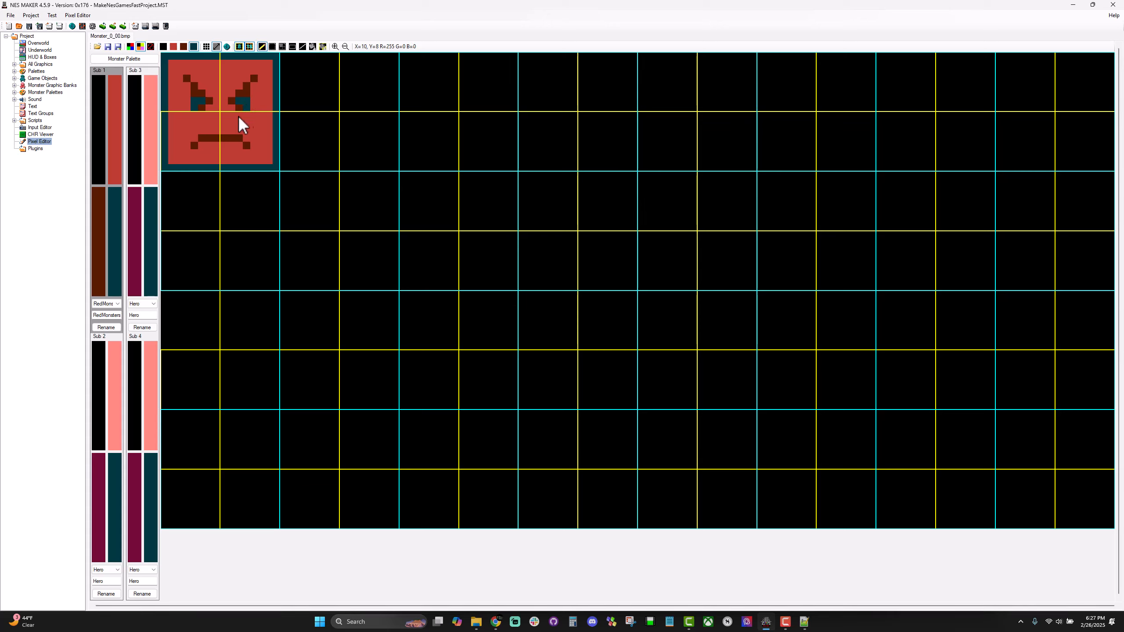
left_click(107, 49)
Open a new monster under Monsters in Graphics Bank 0 and assign the RedMonsters palette to Sub 3.
left_click(14, 85)
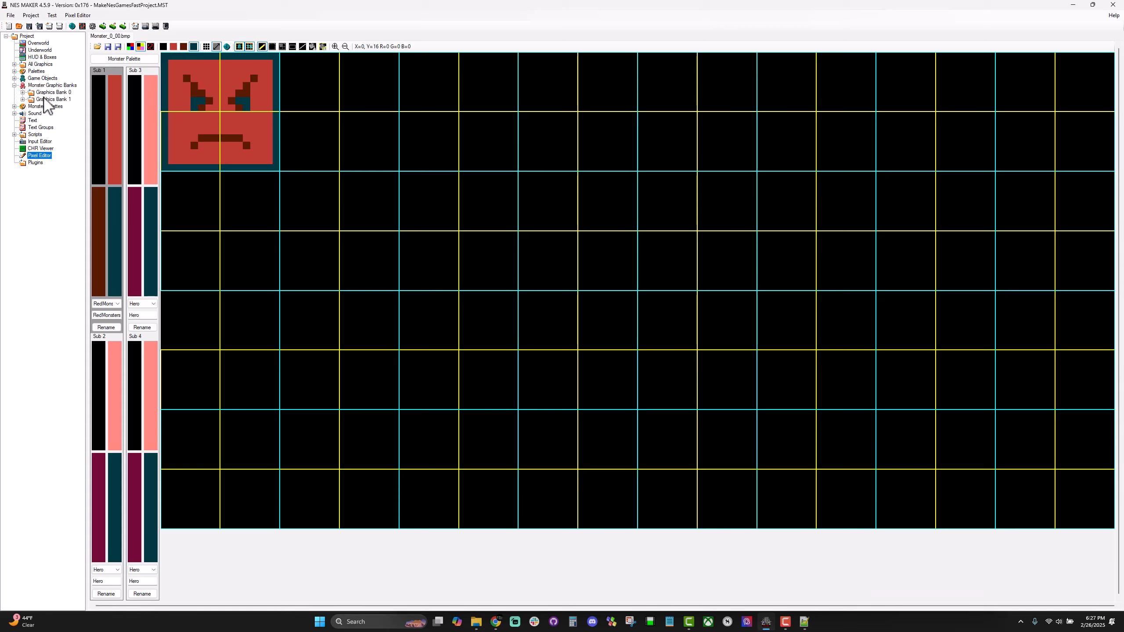
left_click(22, 92)
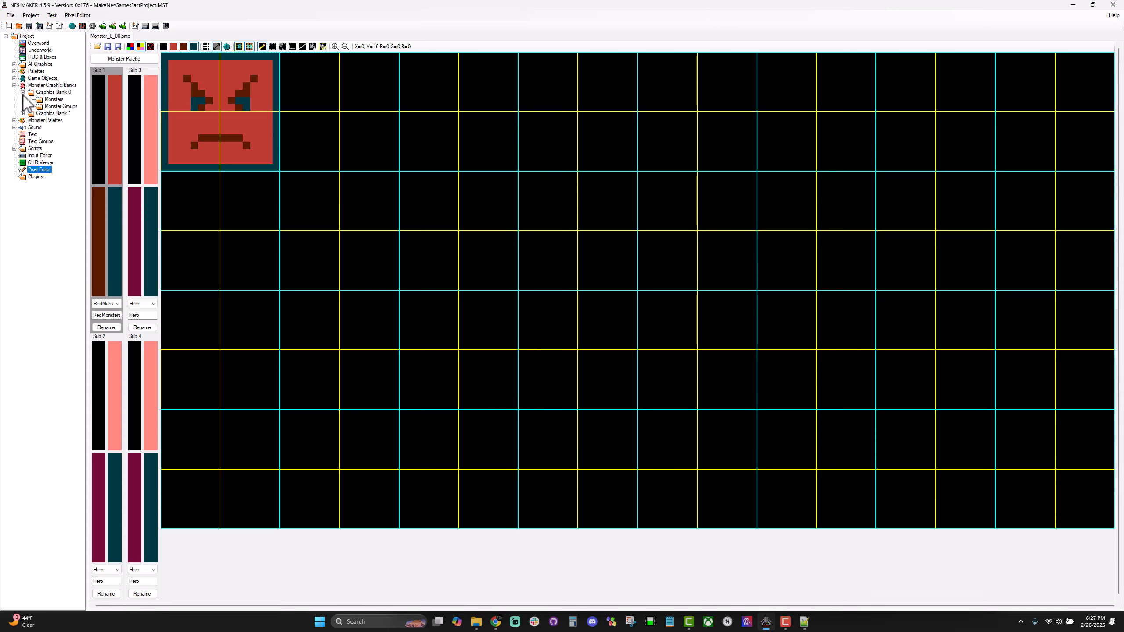
left_click(58, 99)
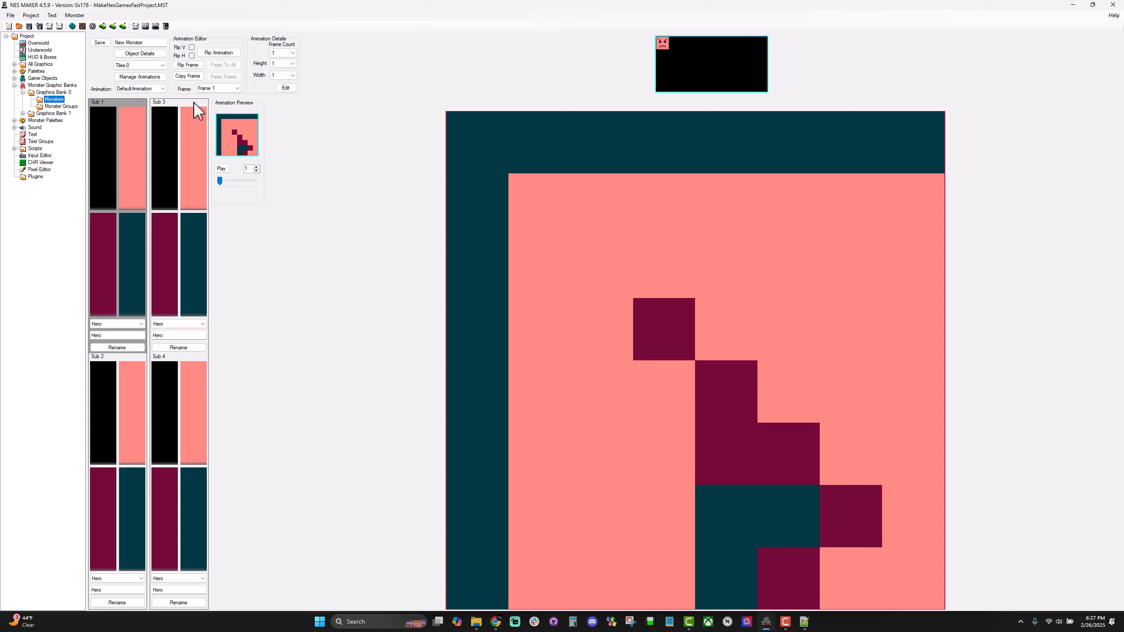
left_click(171, 141)
left_click(194, 324)
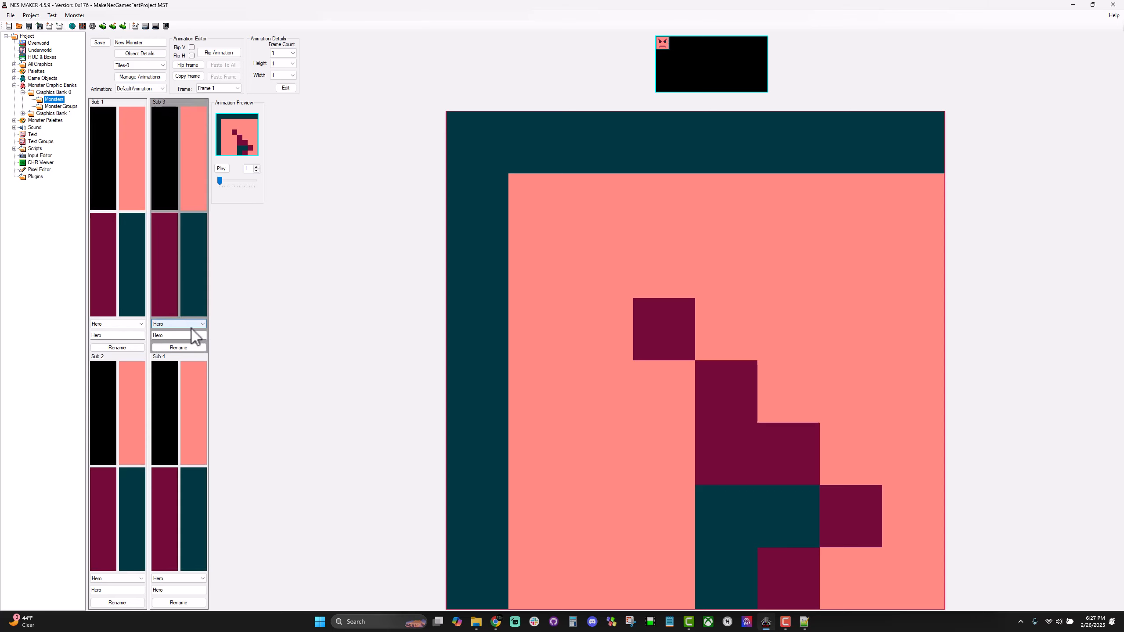
left_click(186, 337)
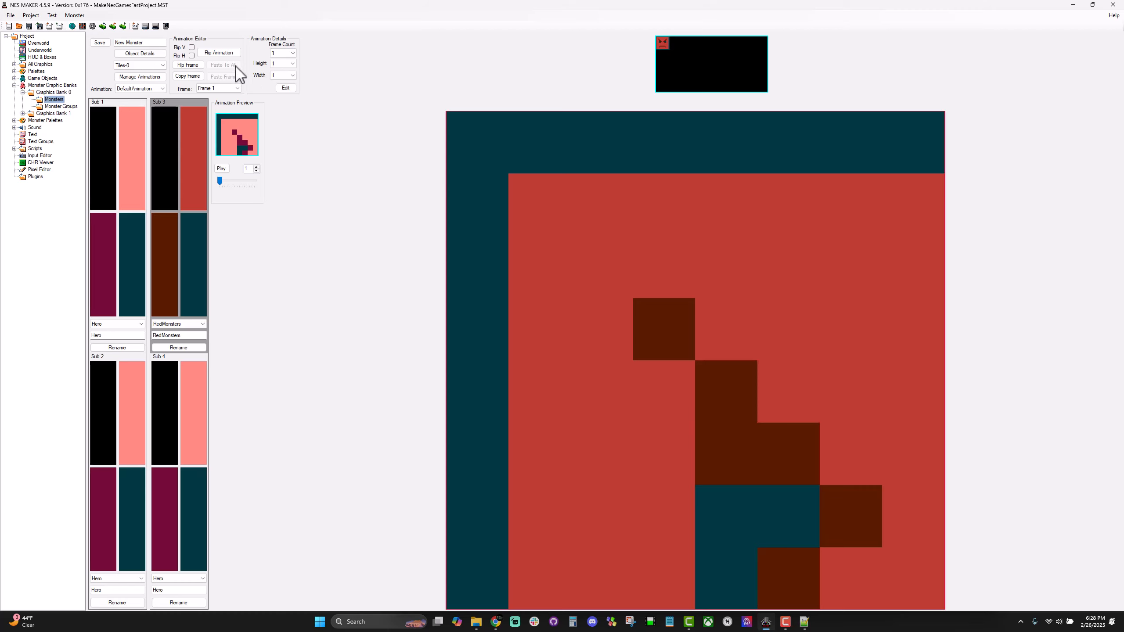
Set the monster animation's height and width to 2 tiles each and place the angry face from the tileset in the frame.
left_click(275, 64)
left_click(278, 77)
left_click(283, 75)
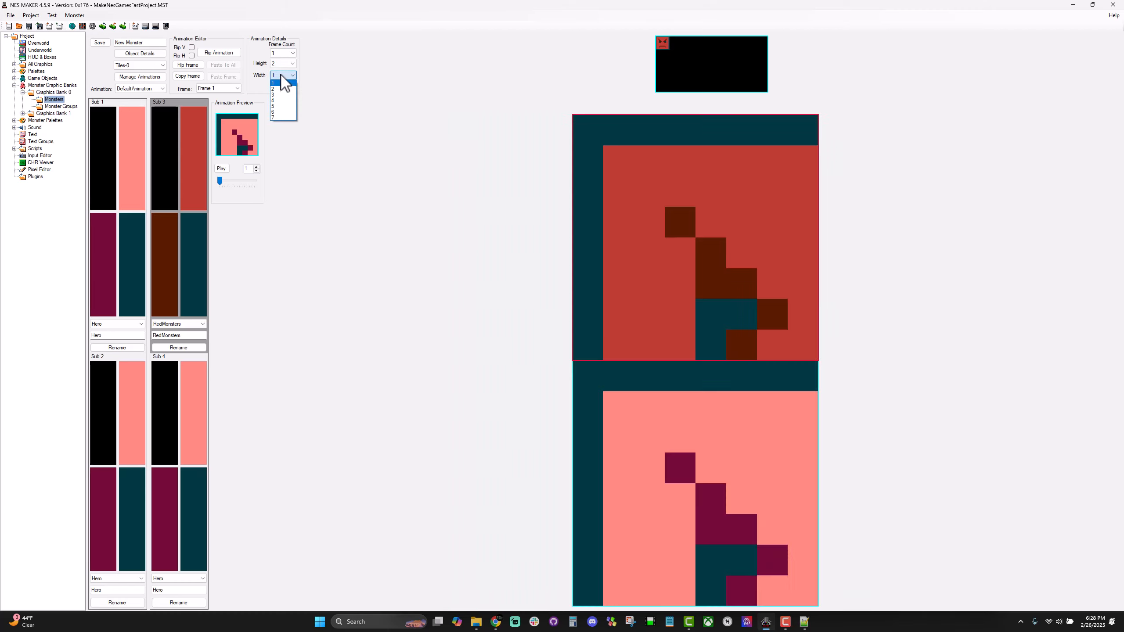
left_click(278, 88)
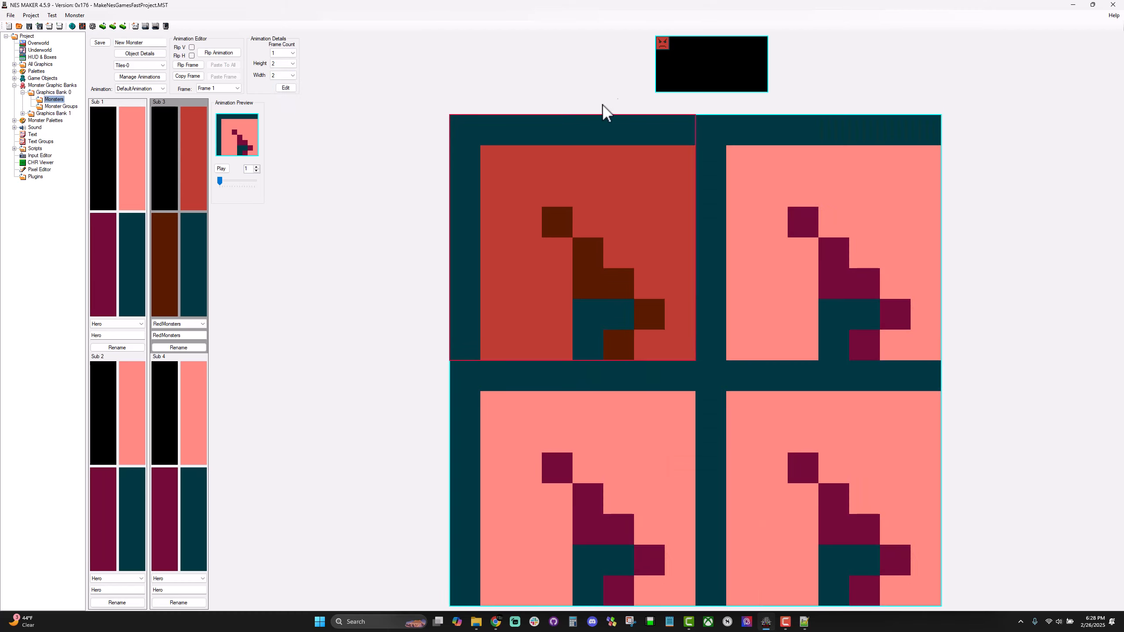
left_click(663, 44)
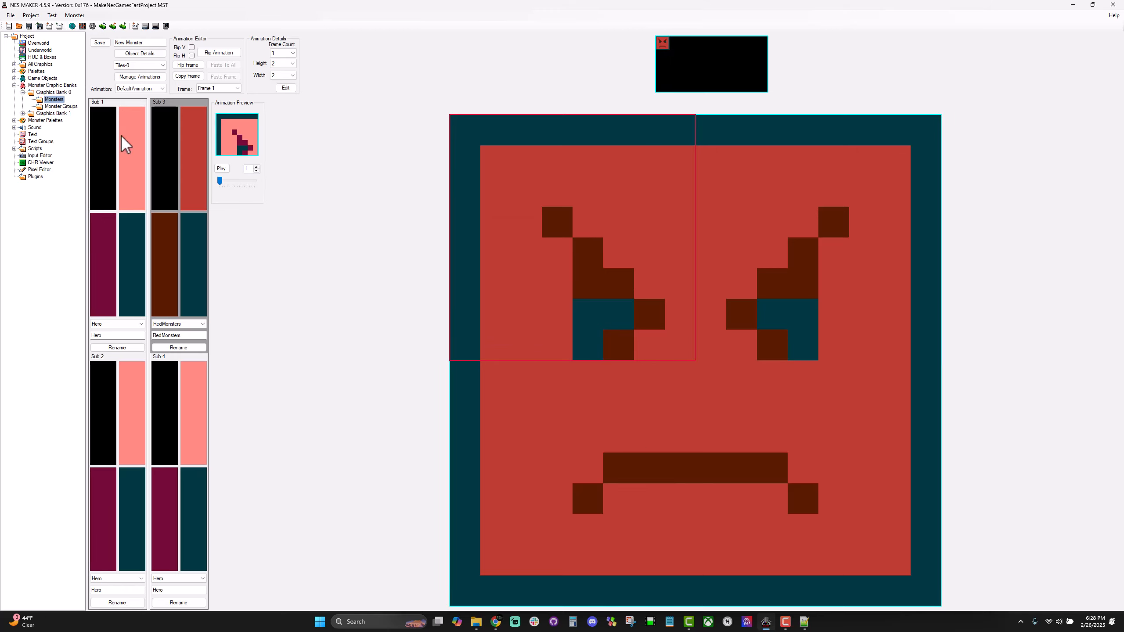
Name the new monster redGuy, save it, and expand the Monsters folder in Graphics Bank 0.
left_click_drag(144, 42, 114, 43)
left_click(100, 42)
left_click(31, 100)
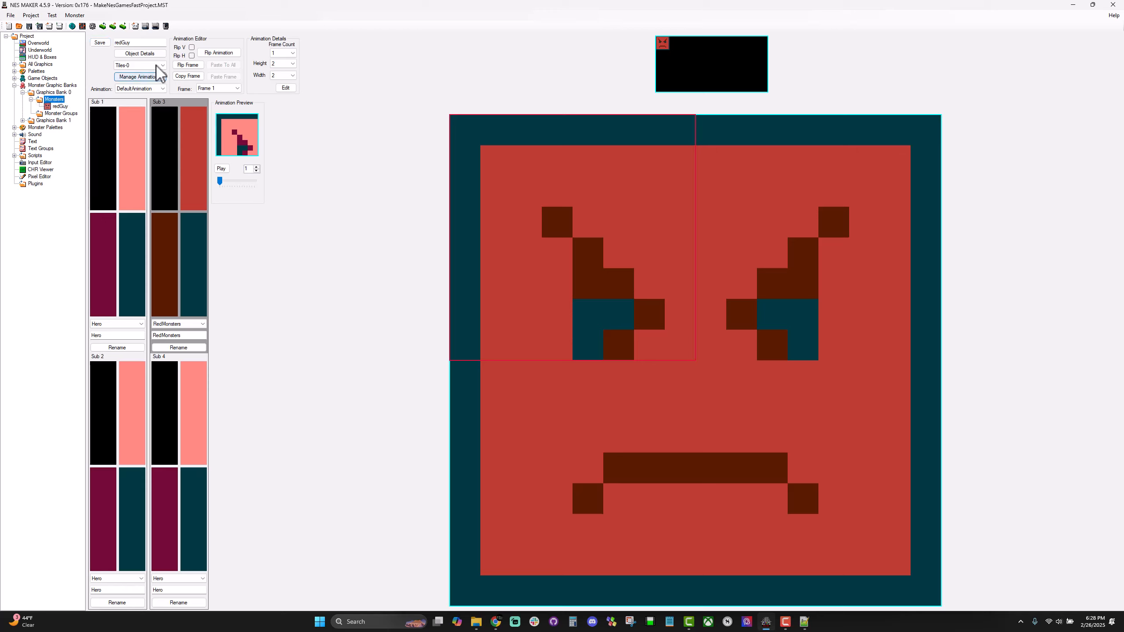
Save two extra copies of the redGuy monster and delete both duplicates from the Monsters folder.
left_click(100, 43)
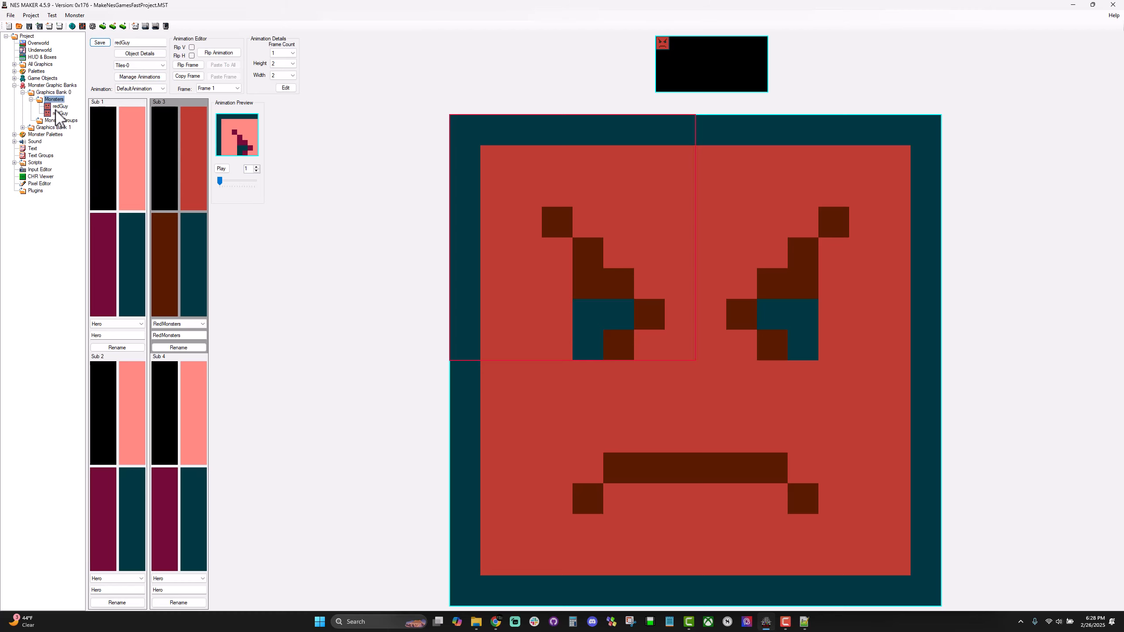
left_click(98, 43)
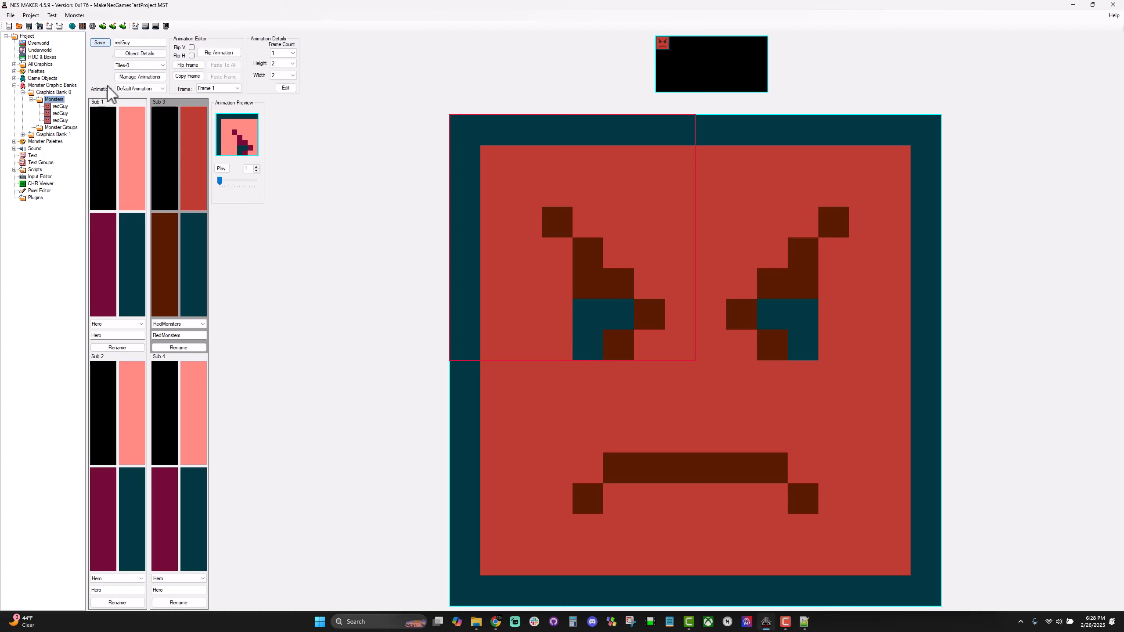
right_click(60, 113)
left_click(80, 118)
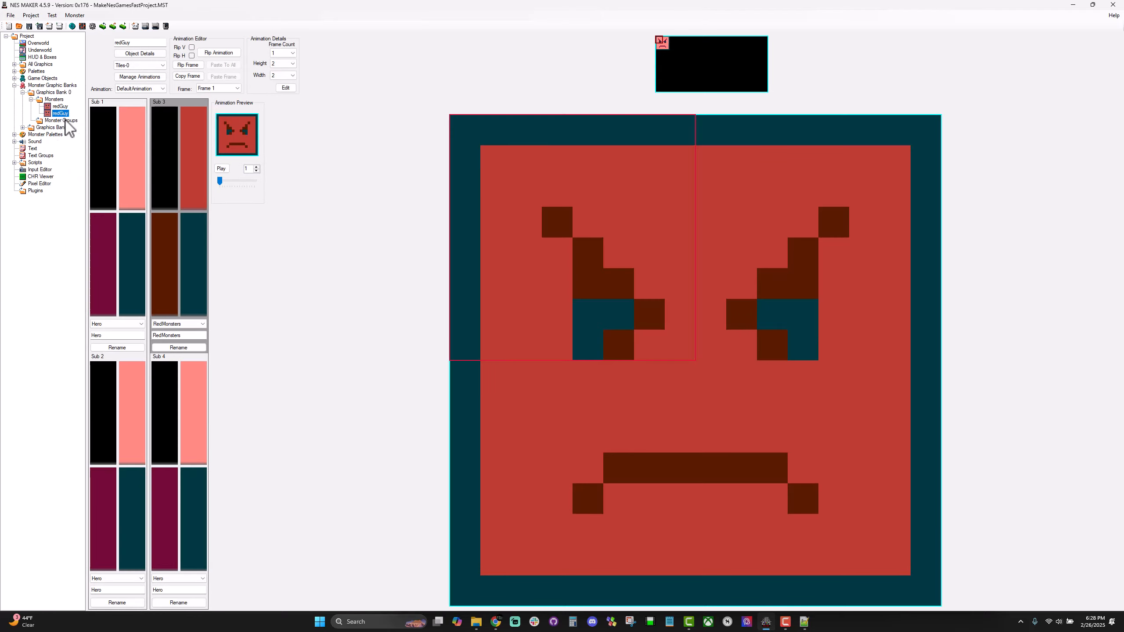
right_click(64, 116)
left_click(81, 122)
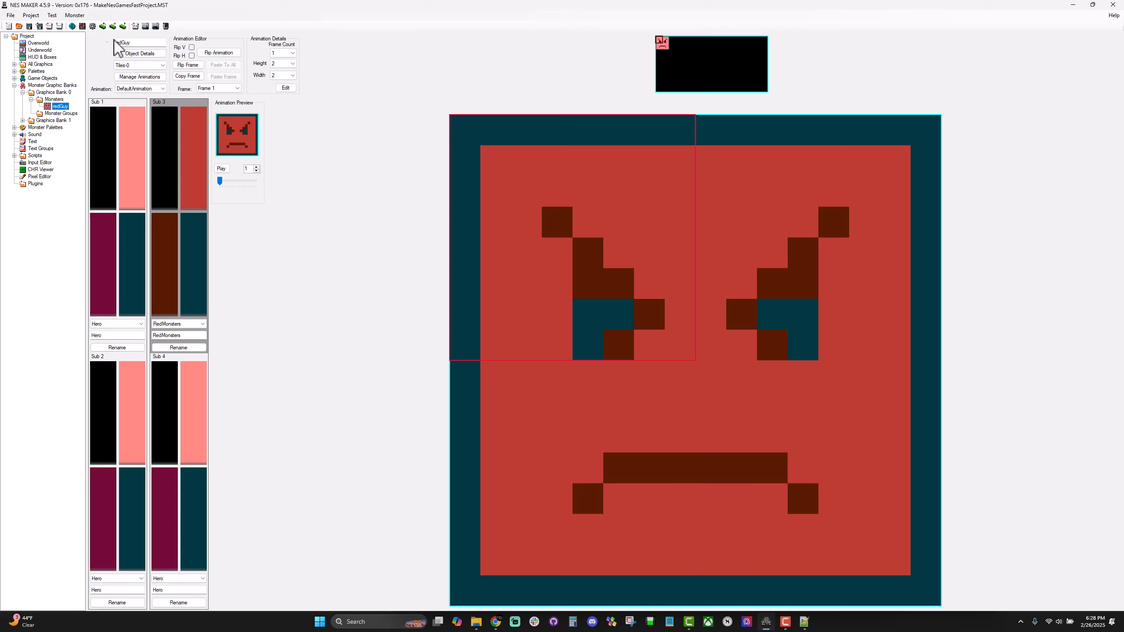
Save two default New Monster entries in the Monsters folder of Graphics Bank 0 and delete both.
left_click(53, 100)
left_click(63, 107)
left_click(58, 101)
left_click(63, 107)
left_click(100, 43)
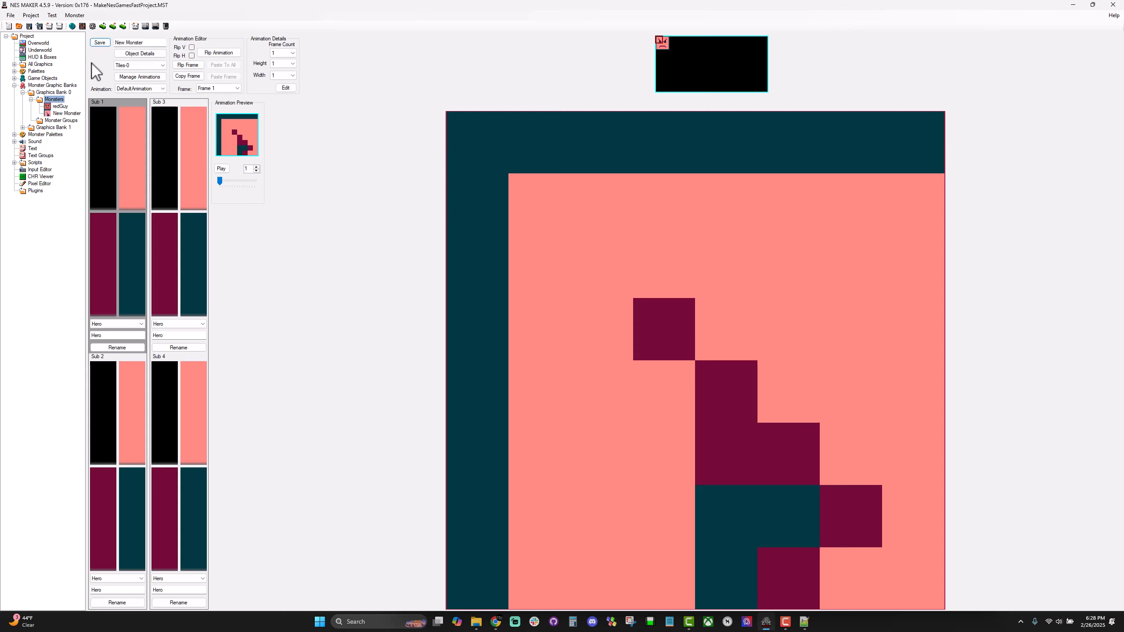
left_click(97, 45)
left_click(62, 120)
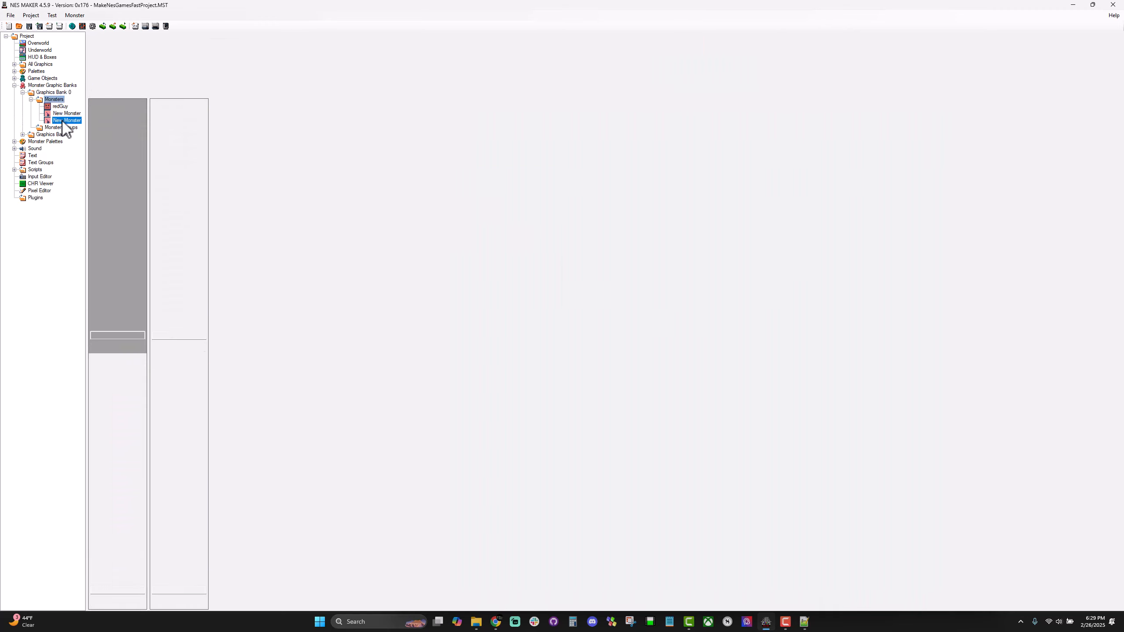
right_click(66, 115)
left_click(75, 121)
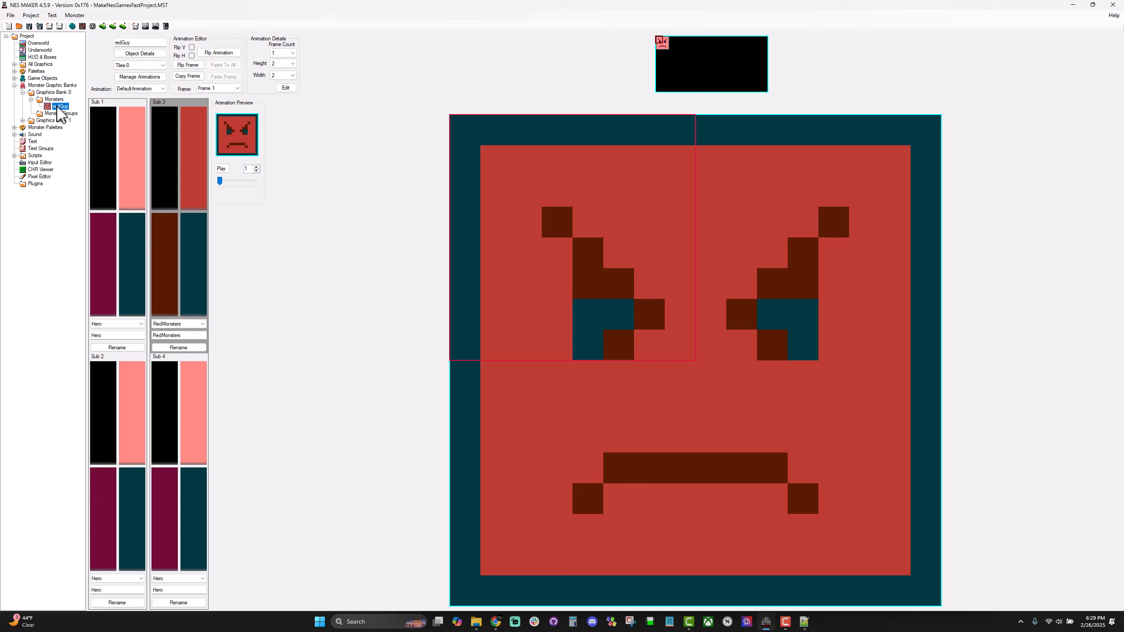
In redGuy's object details, enable the monster flag and set normal max speed to 18 and acceleration speed to 255.
left_click(140, 53)
left_click(64, 42)
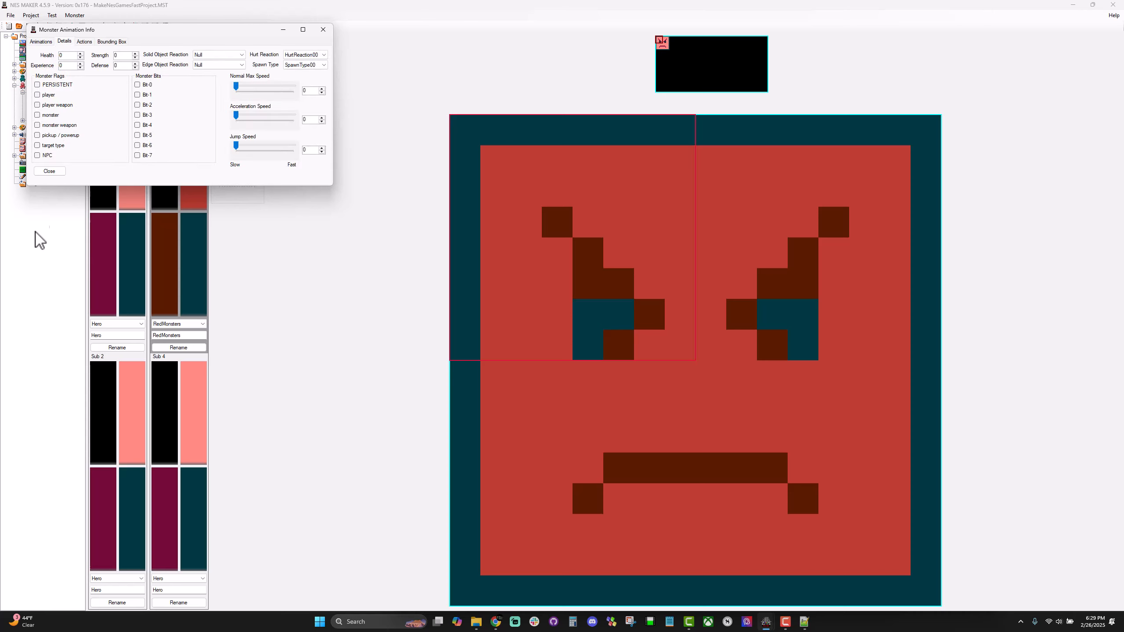
left_click(37, 115)
left_click_drag(236, 86, 319, 114)
Set redGuy's solid object reaction to Reverse Direction and its edge object reaction to Move Opposite Direction.
left_click(208, 54)
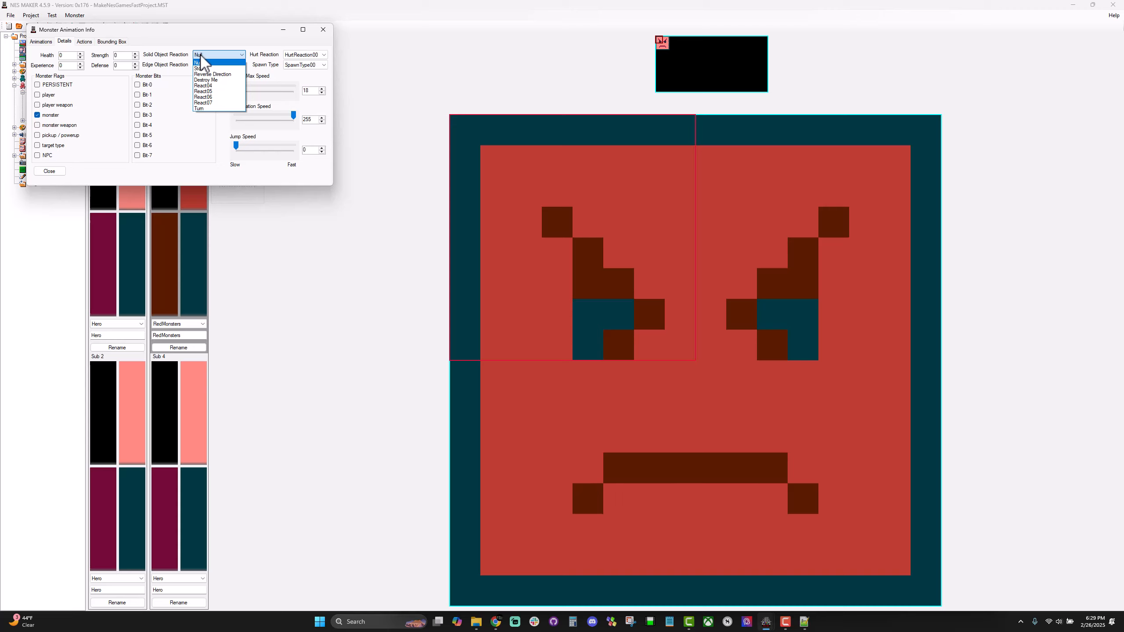
left_click(221, 74)
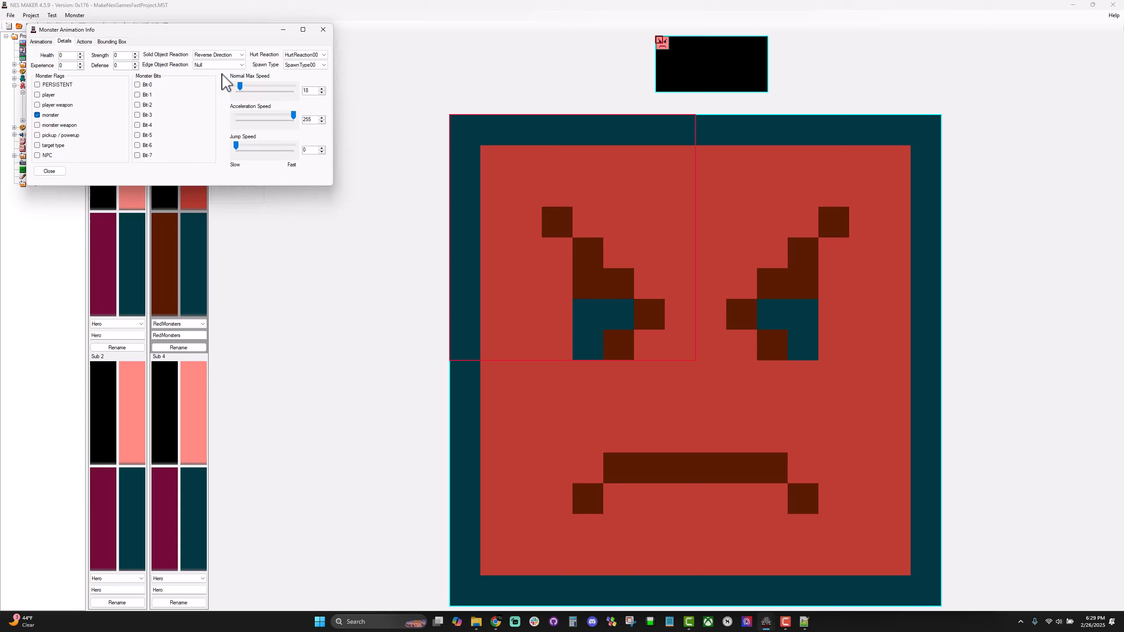
left_click(196, 65)
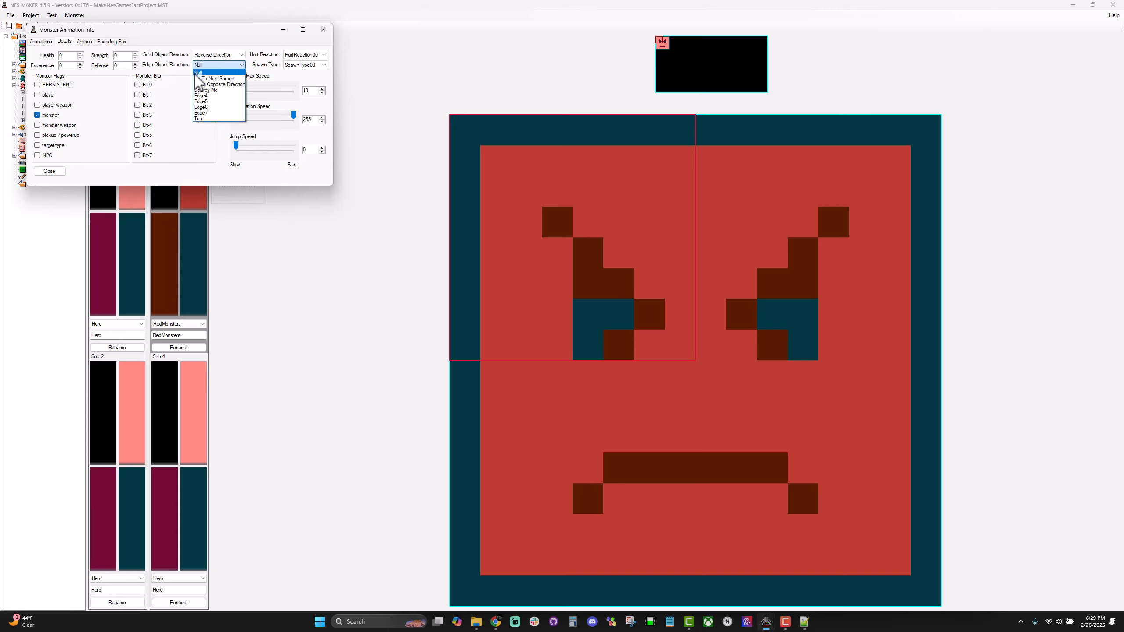
left_click(199, 84)
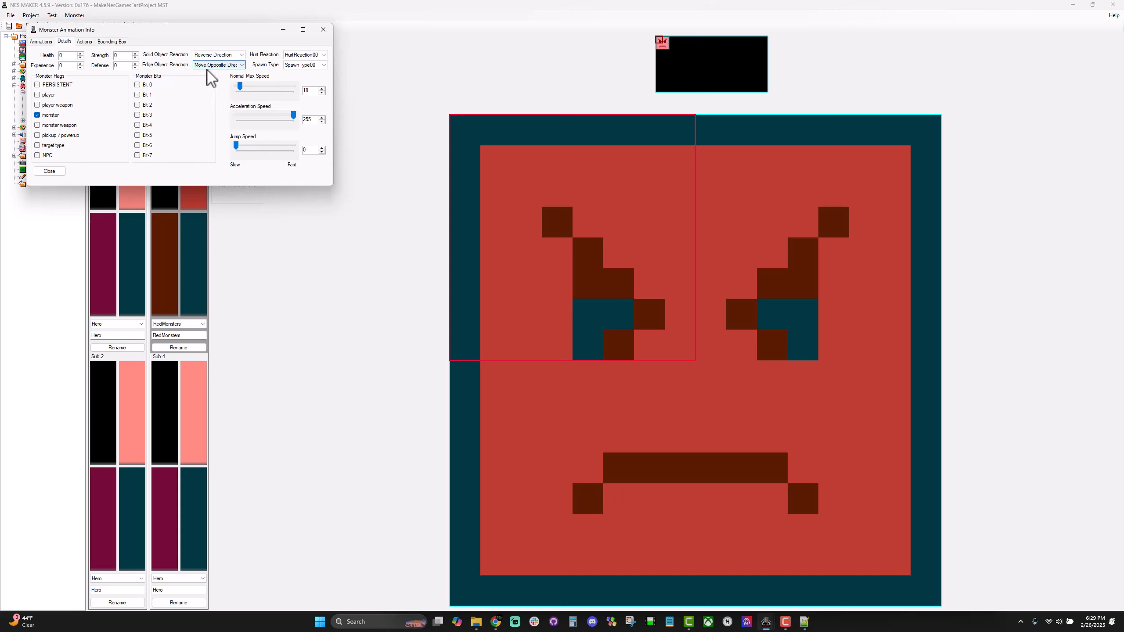
Draw redGuy's bounding box over the red face at left 1, top 1, width 14 and height 14, and close the object details.
left_click(122, 42)
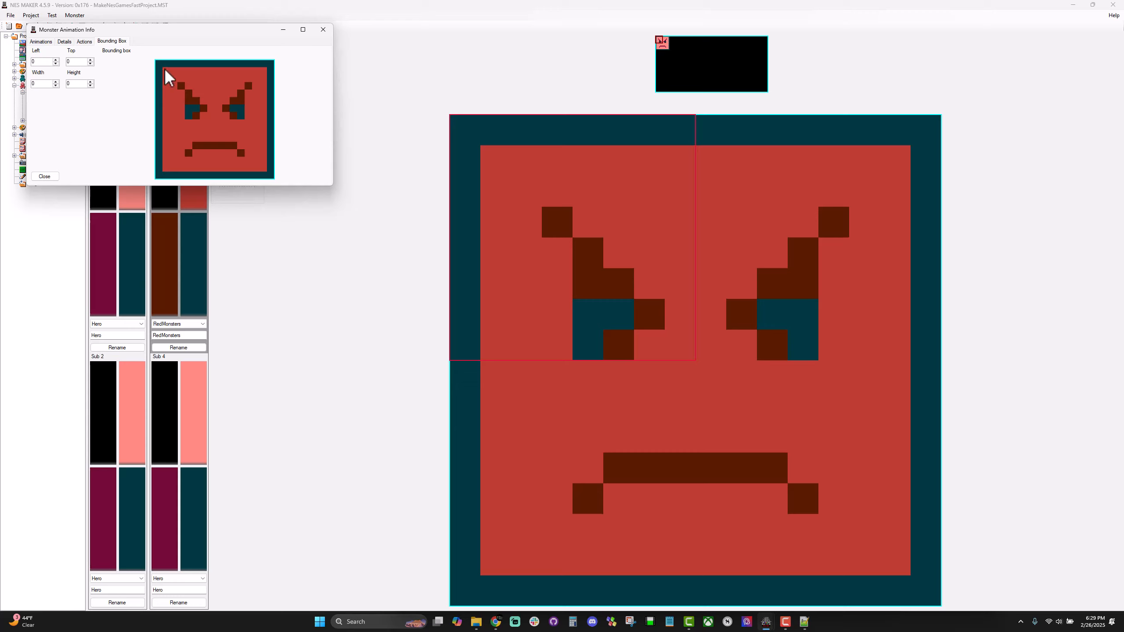
left_click_drag(164, 68, 263, 169)
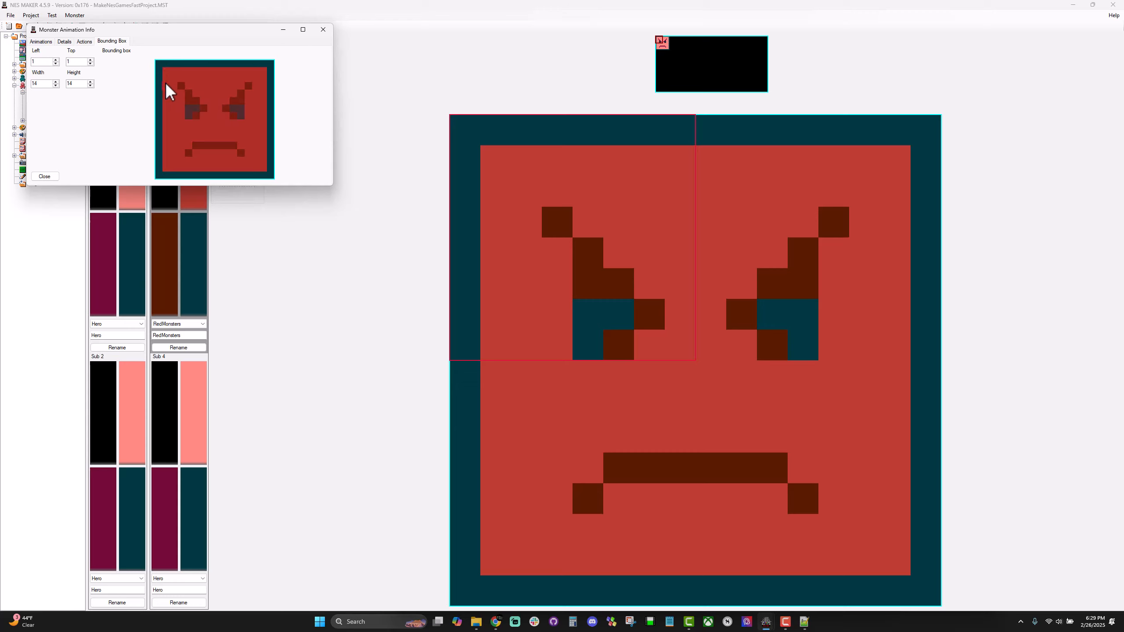
left_click_drag(165, 82, 267, 170)
left_click(84, 41)
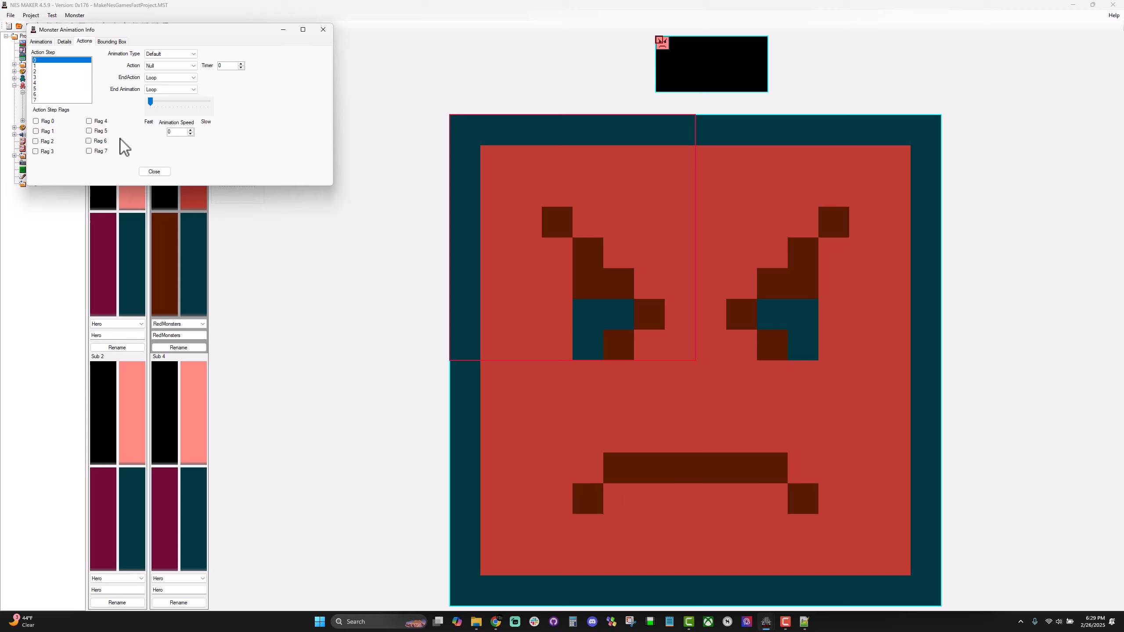
left_click(162, 172)
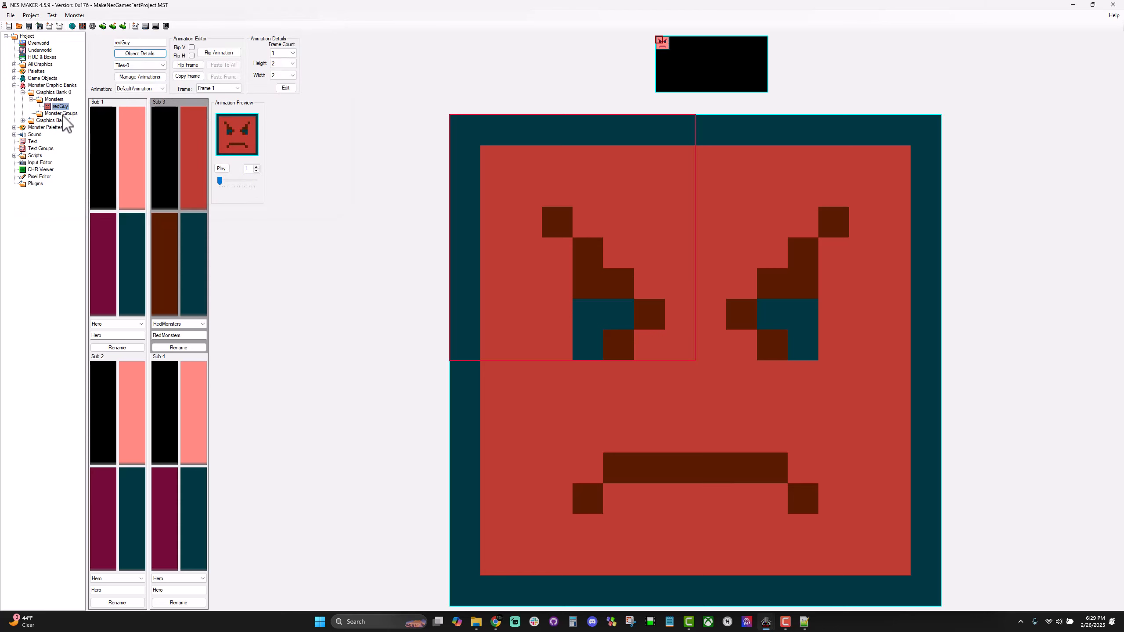
Create and save a monster group named "level1 monsters" in Graphics Bank 0 with redGuy in its first slot.
left_click(62, 113)
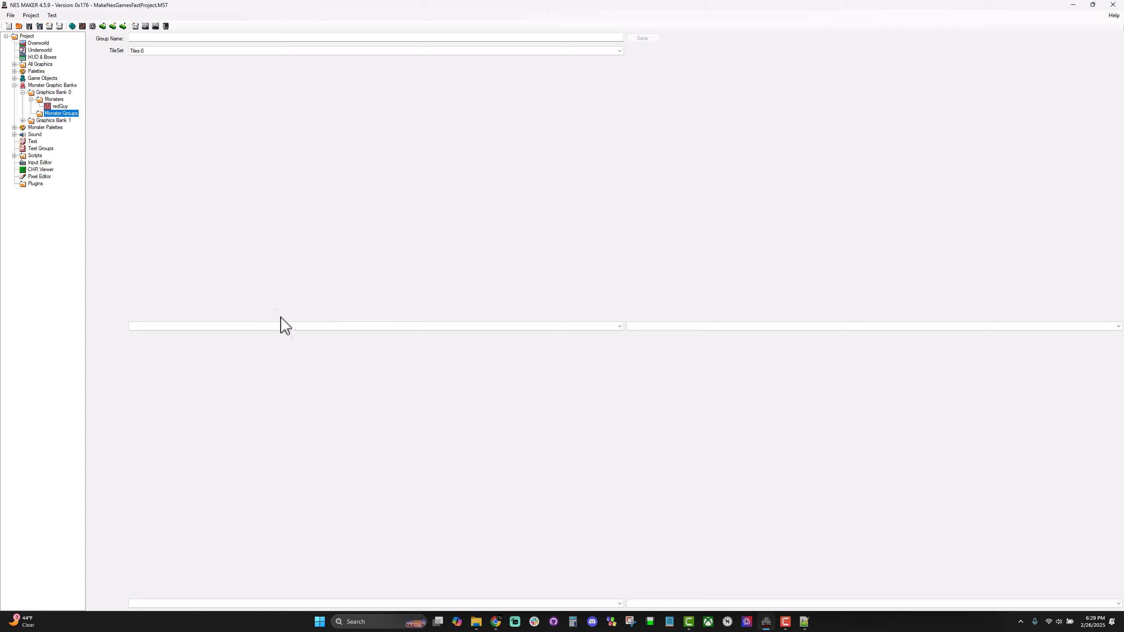
left_click(286, 326)
left_click(314, 335)
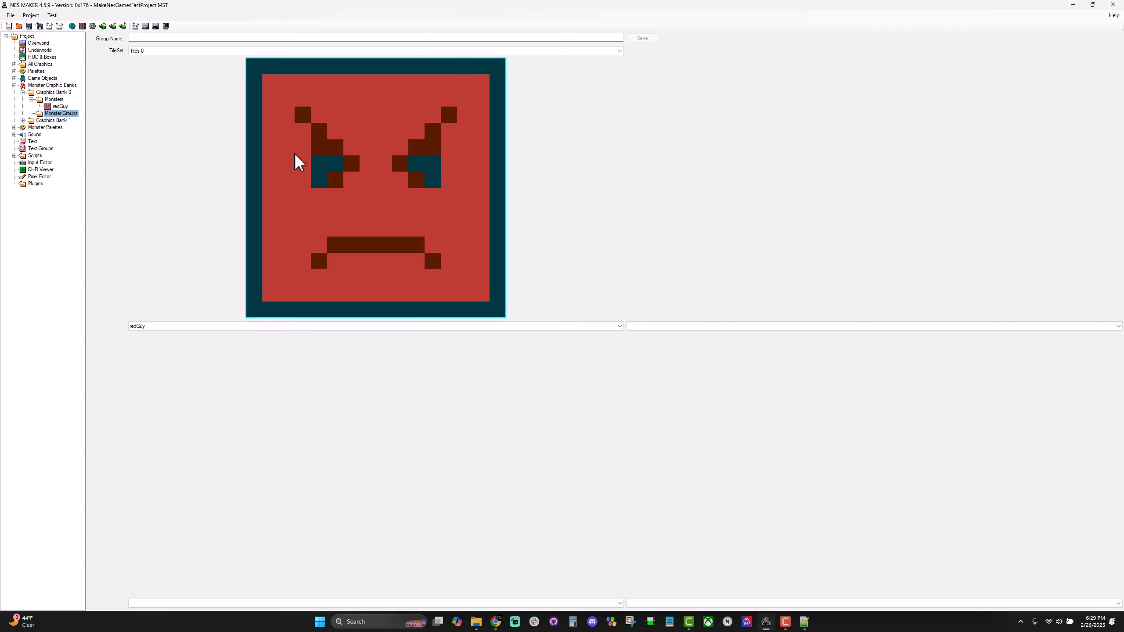
left_click(208, 38)
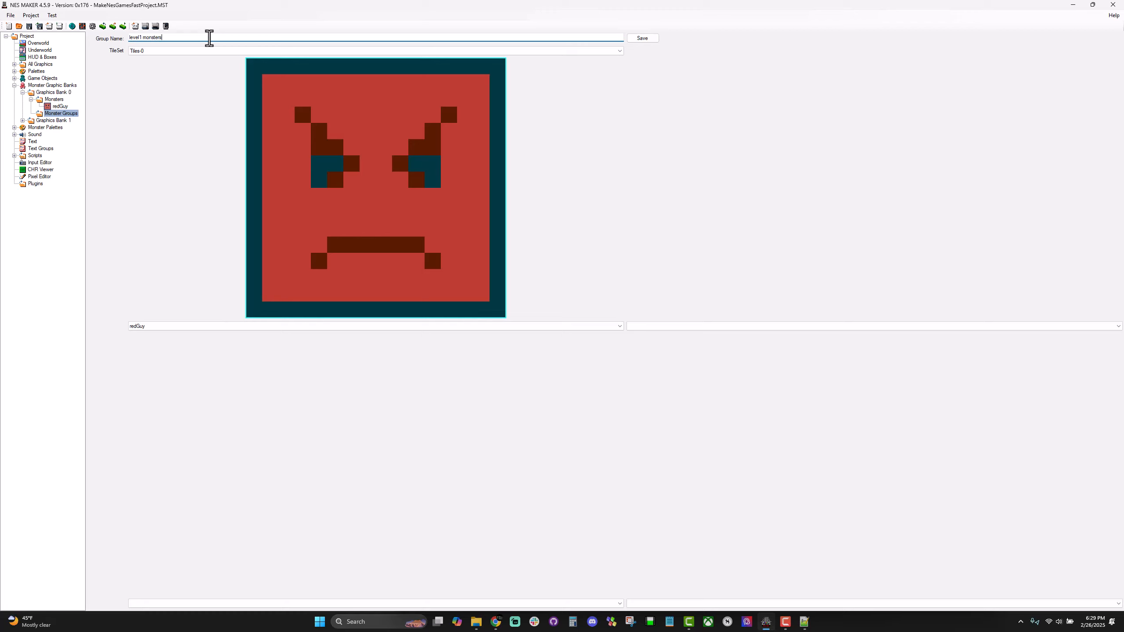
left_click(643, 39)
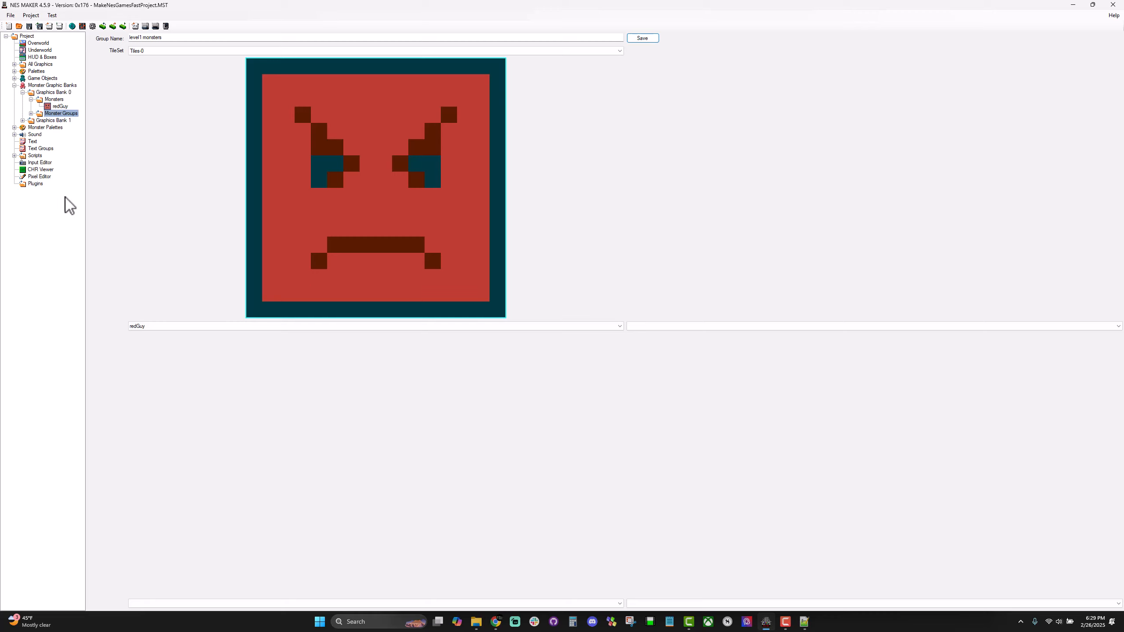
left_click(31, 113)
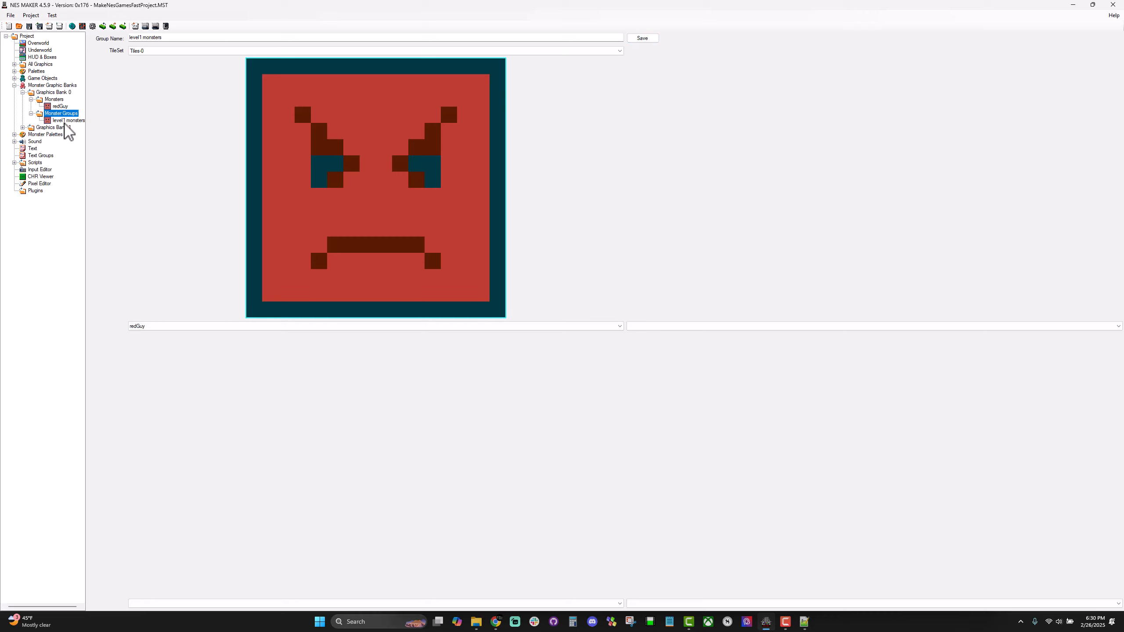
Open the first Overworld screen's info and assign level1 monsters as its day monster group.
left_click(41, 44)
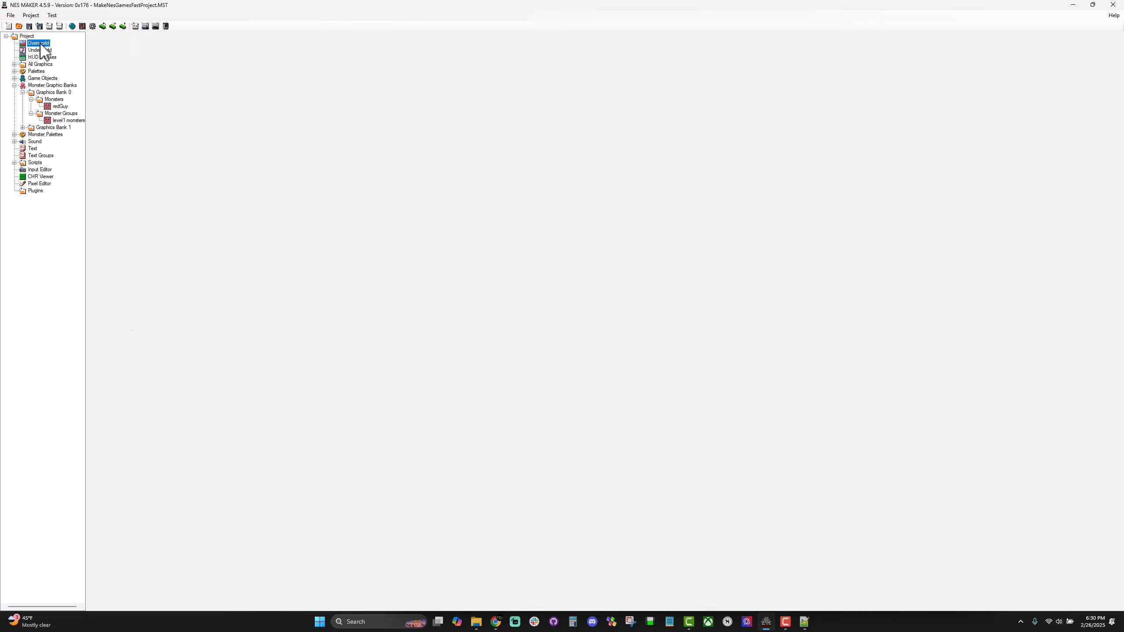
double_click(123, 72)
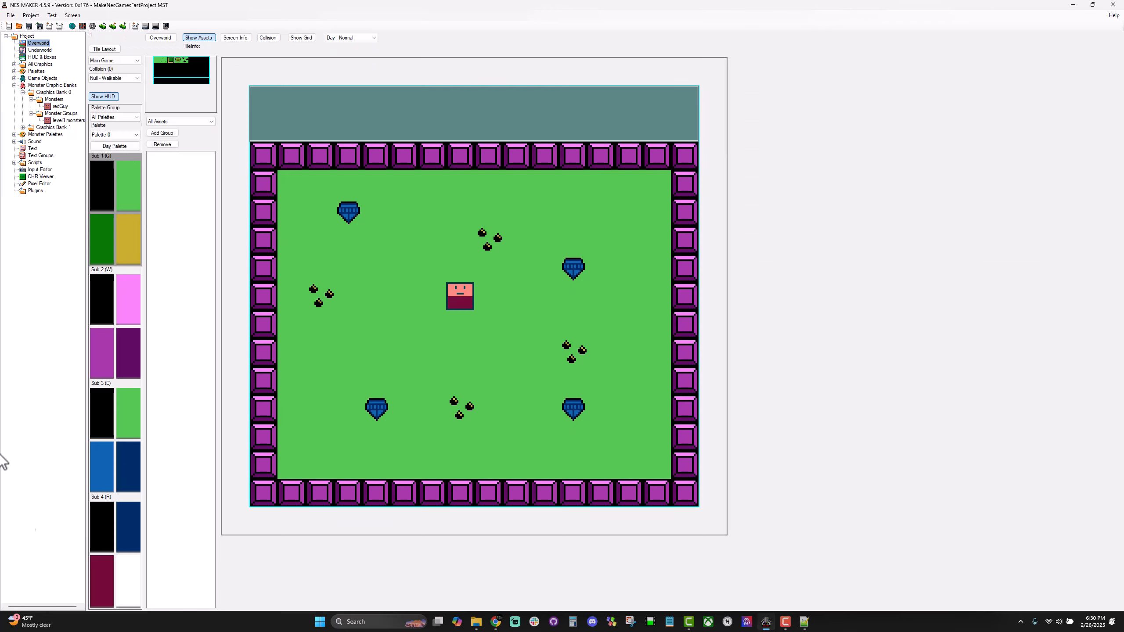
left_click(231, 38)
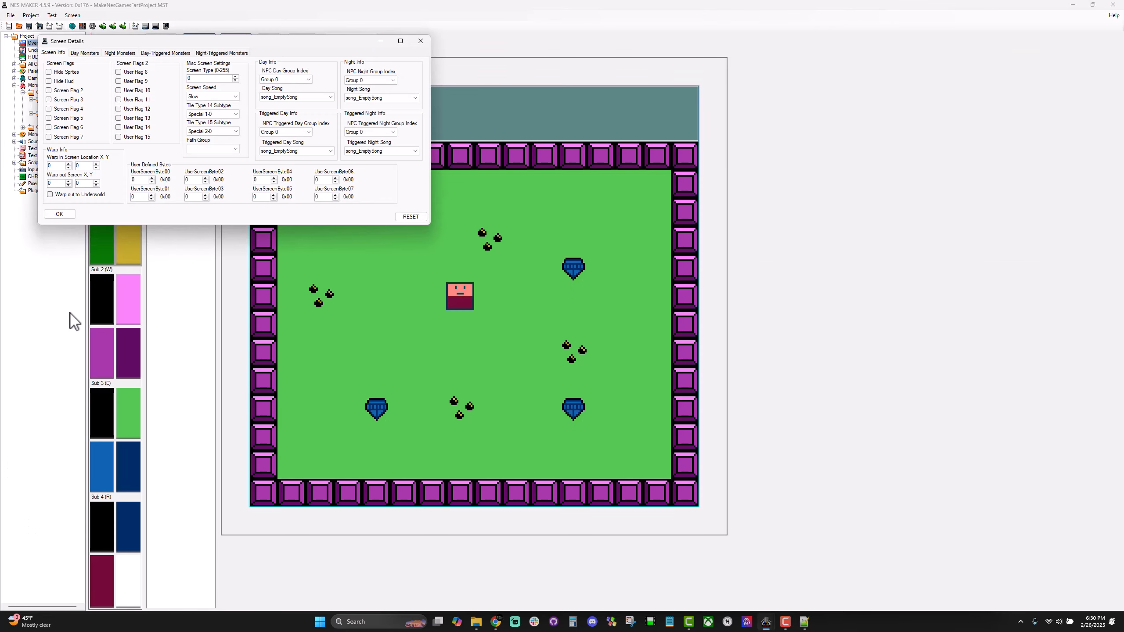
left_click(85, 53)
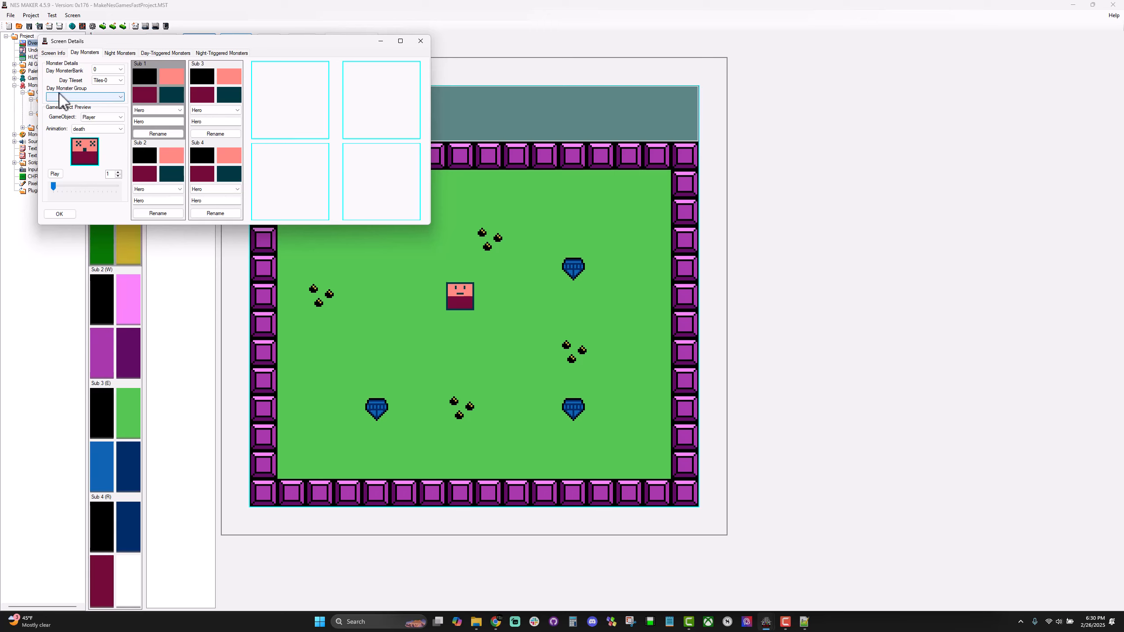
left_click(76, 96)
left_click(74, 105)
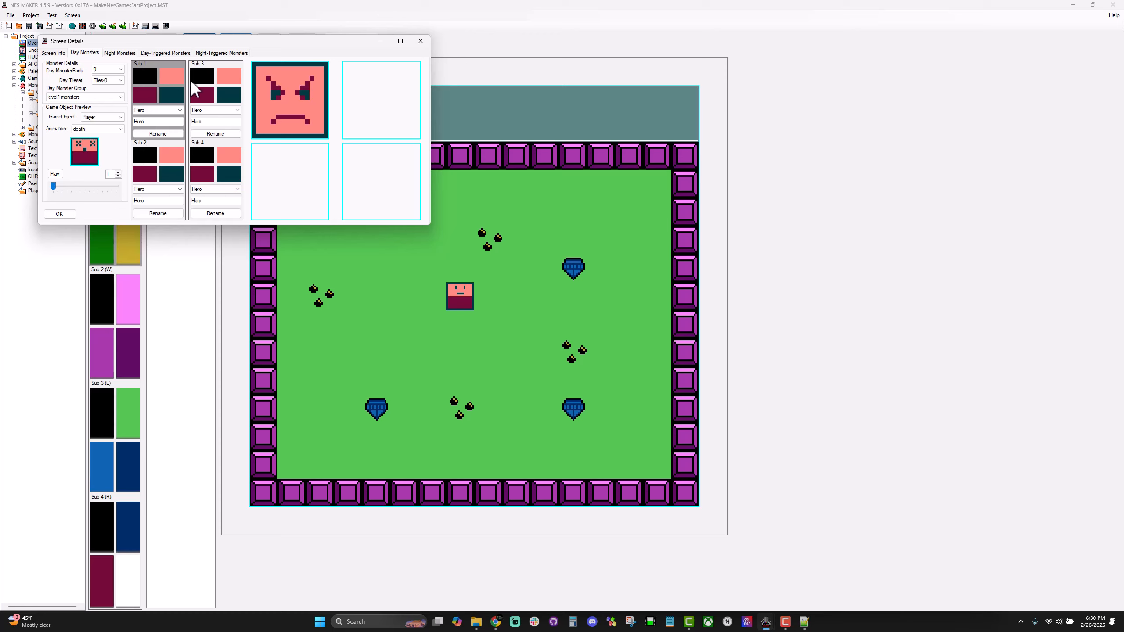
Set the screen's day monster Sub 3 palette to RedMonsters and accept the screen details.
left_click(212, 110)
left_click(212, 239)
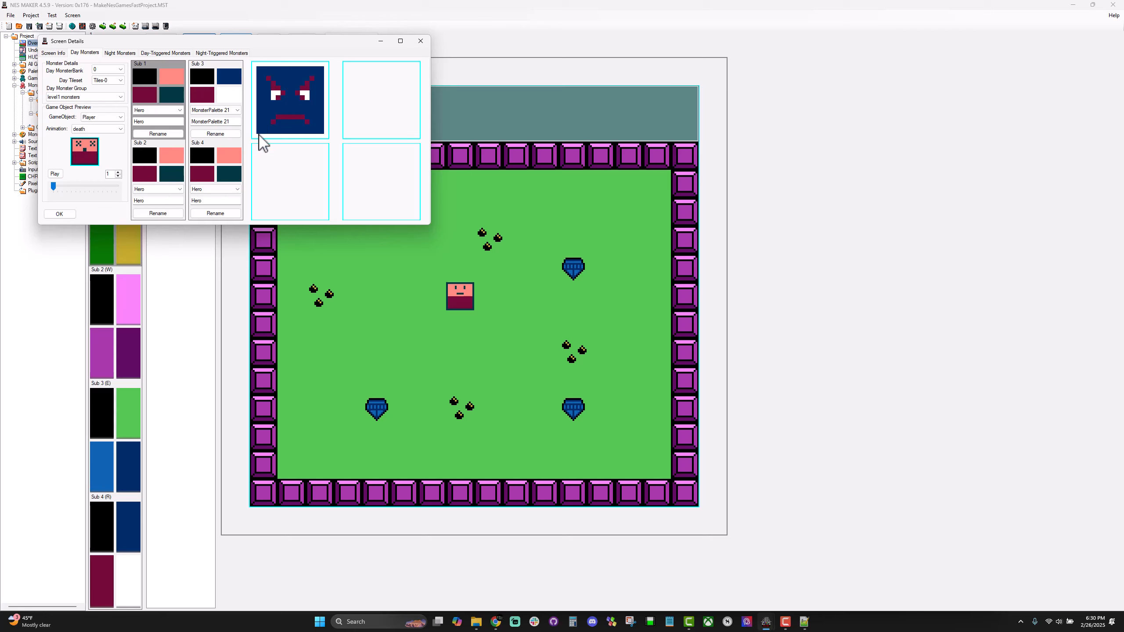
left_click(222, 110)
left_click_drag(240, 199, 241, 130)
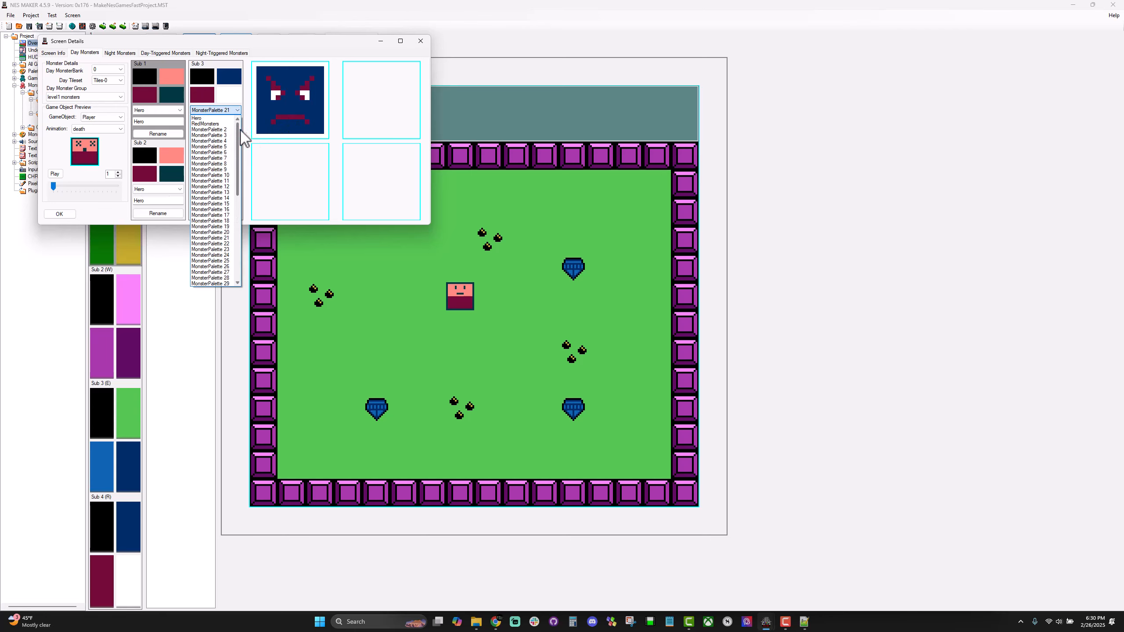
left_click(212, 124)
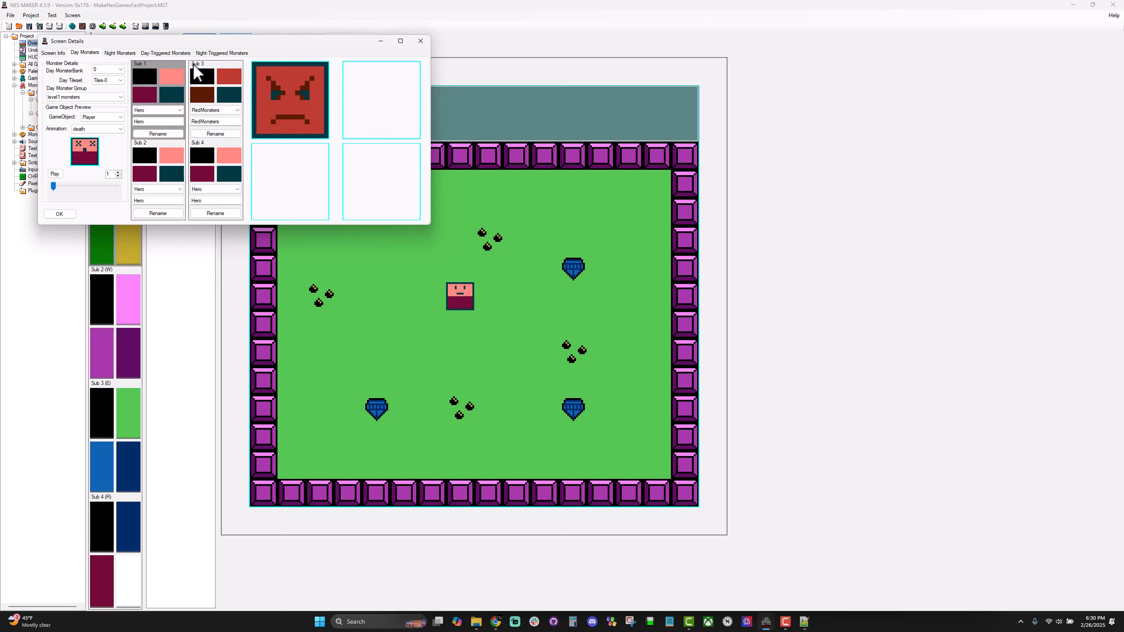
left_click(162, 110)
left_click(157, 80)
left_click(59, 214)
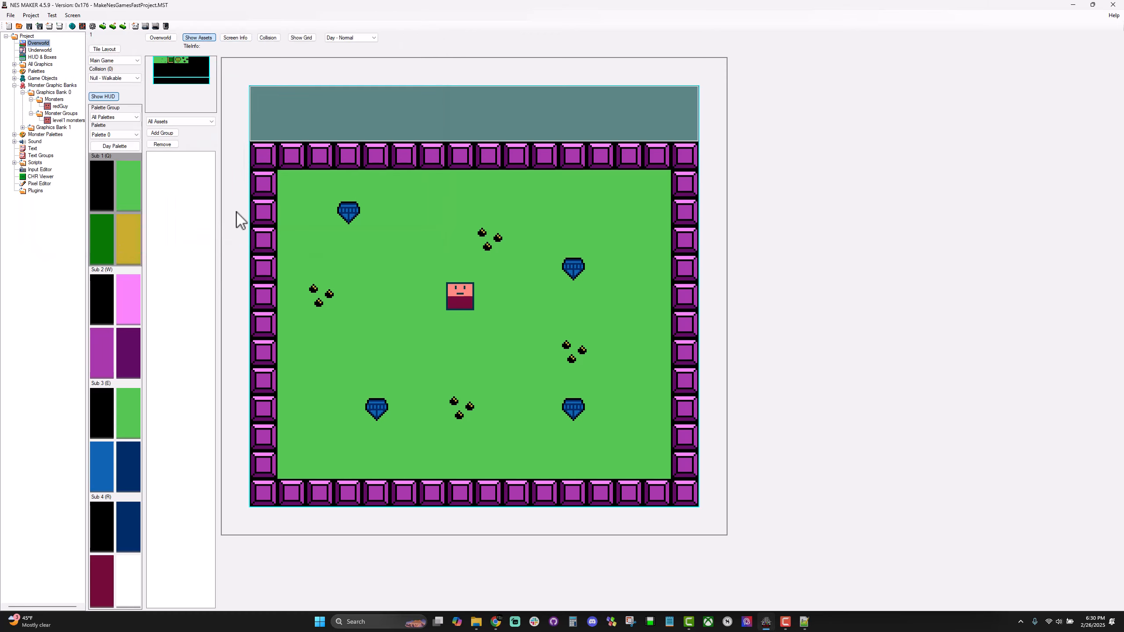
Check the monster group and palettes in the screen's Day Monsters settings.
left_click(242, 38)
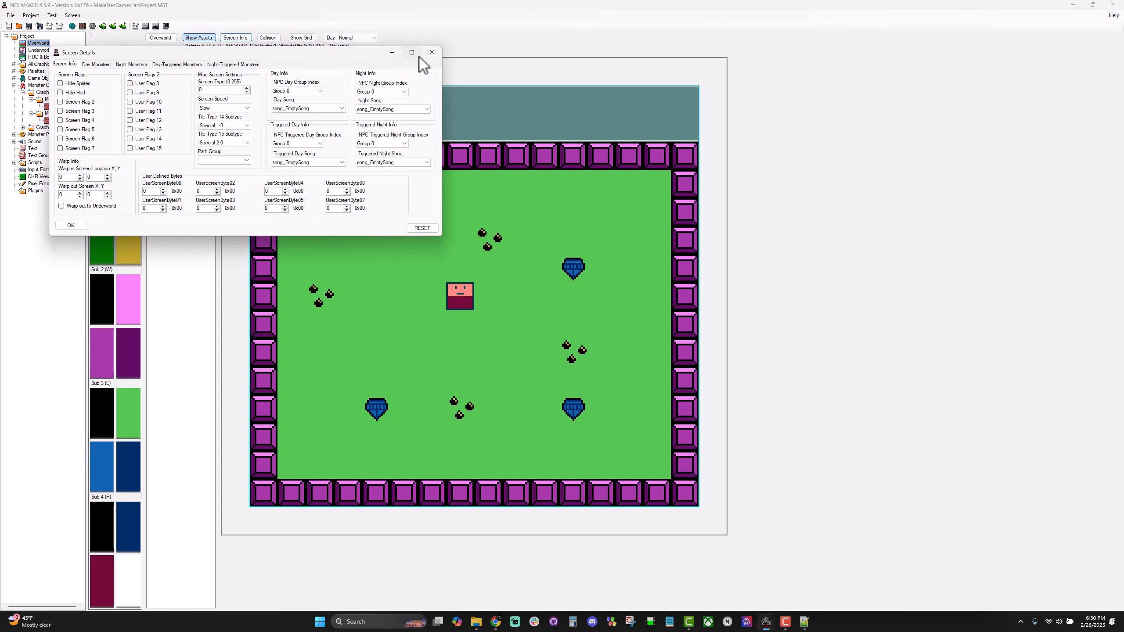
left_click(432, 52)
right_click(343, 359)
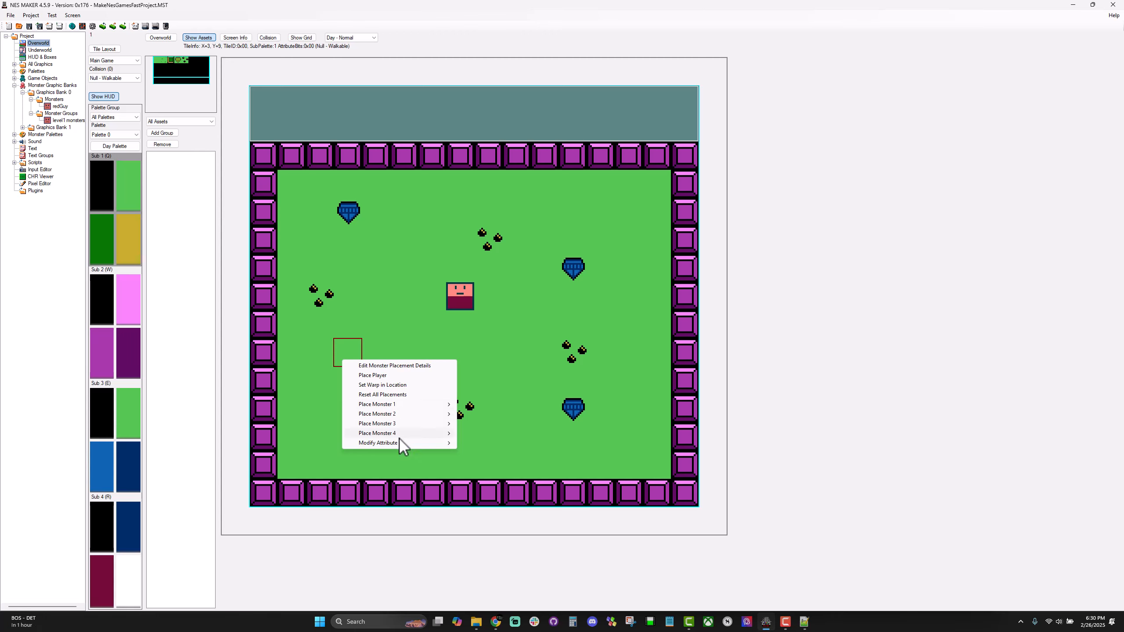
left_click(279, 35)
left_click(242, 39)
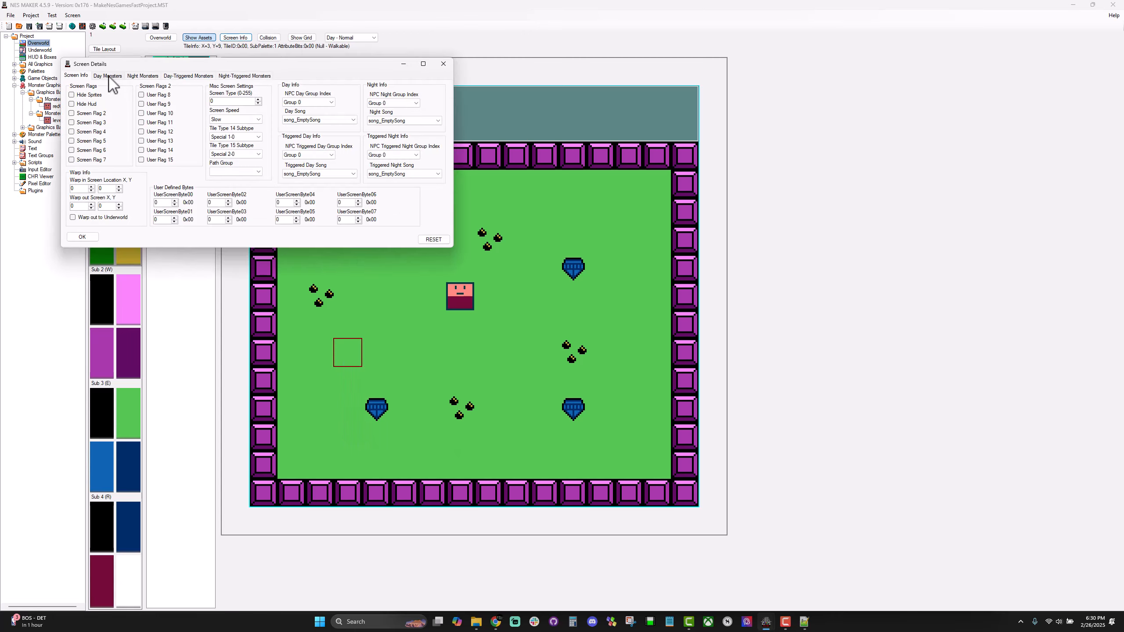
left_click(108, 76)
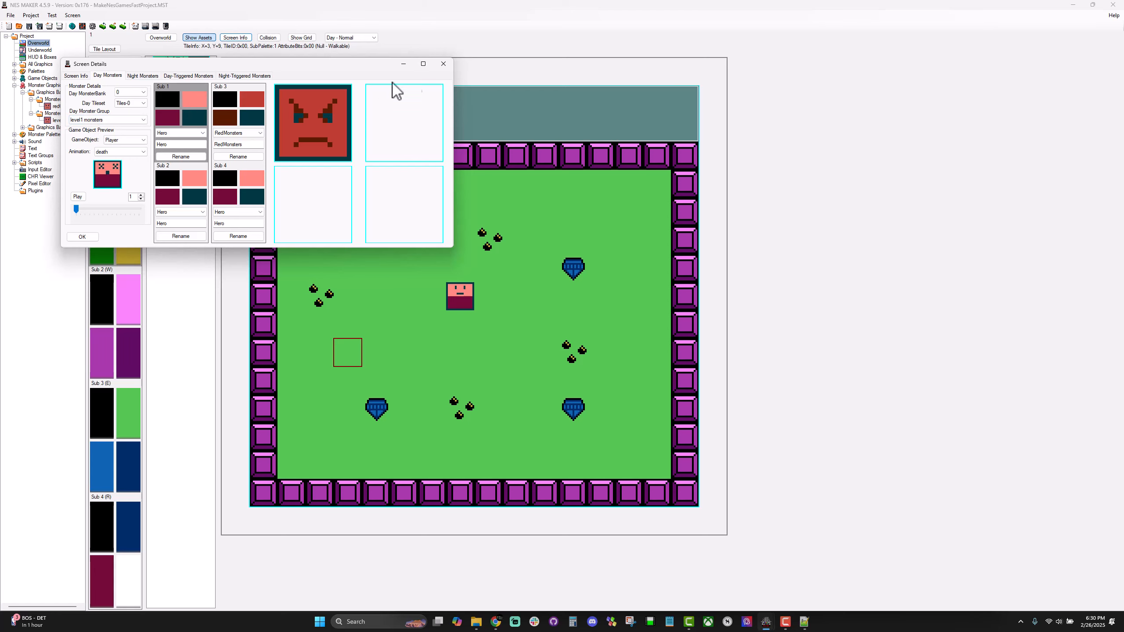
left_click(443, 63)
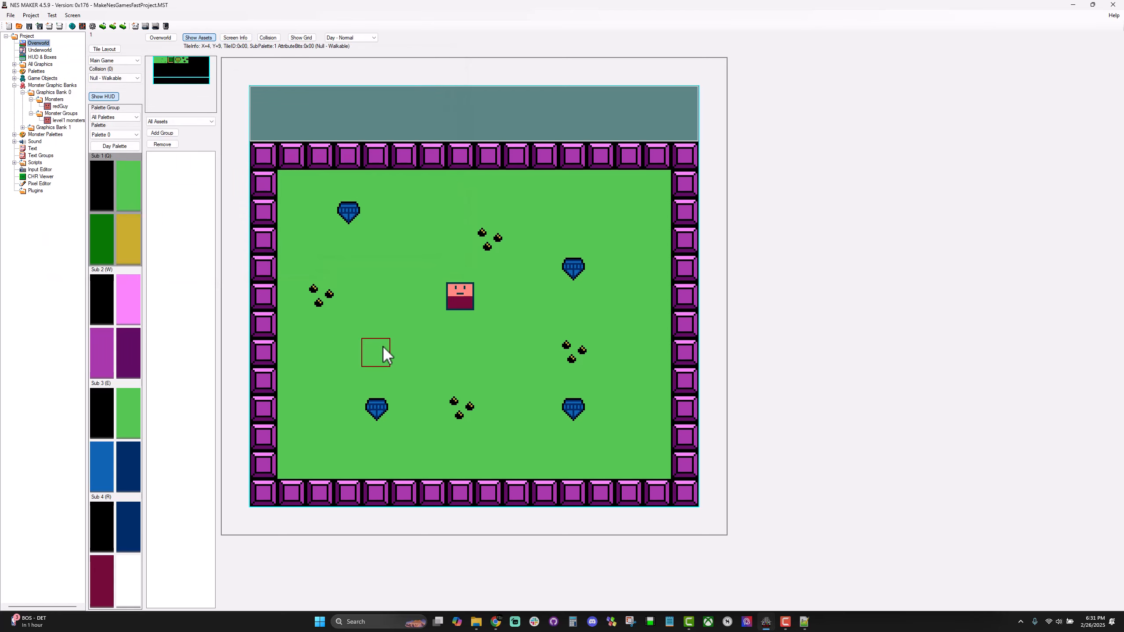
Place redGuy as Monster 1 in the lower-left part of the field and as Monster 2 above the right-hand gems.
right_click(355, 358)
mouse_move(431, 404)
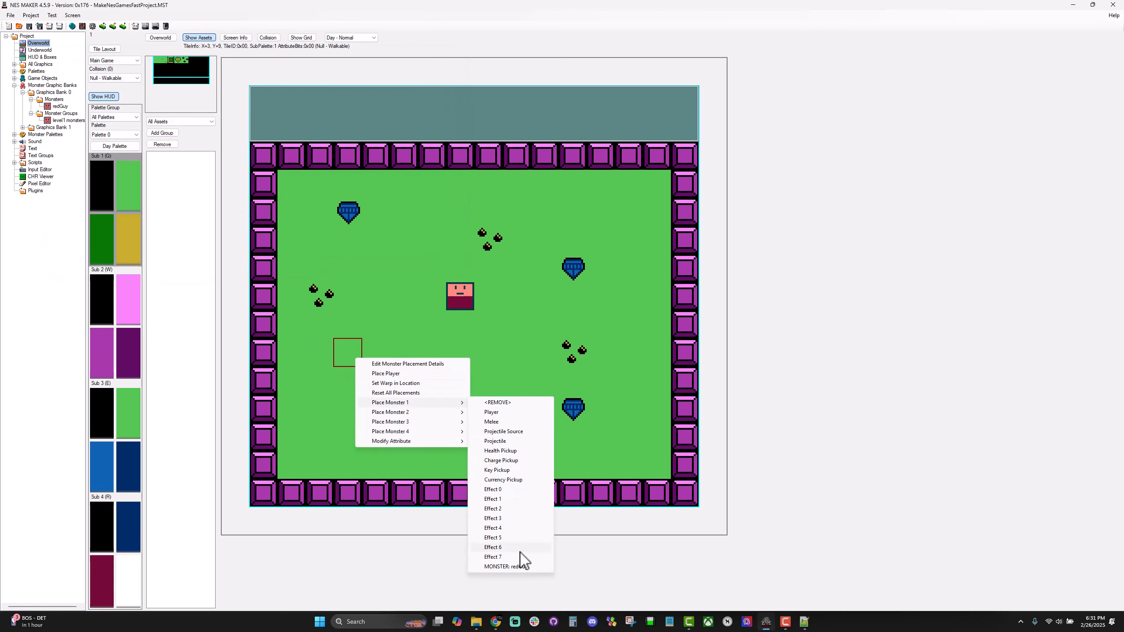
left_click(515, 568)
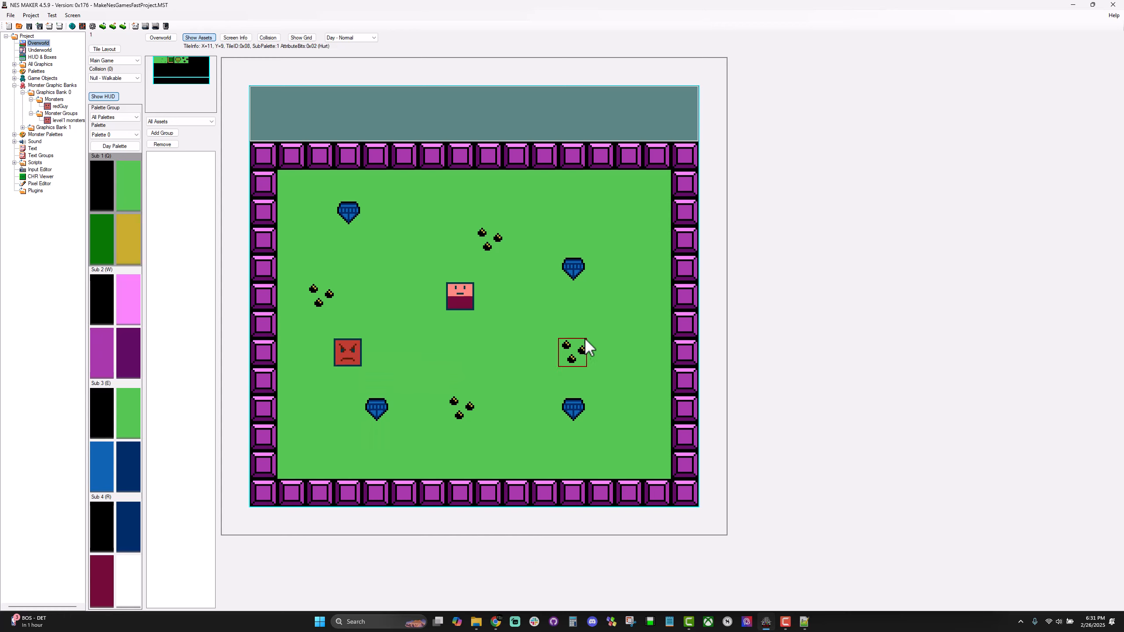
right_click(569, 212)
mouse_move(604, 267)
left_click(729, 433)
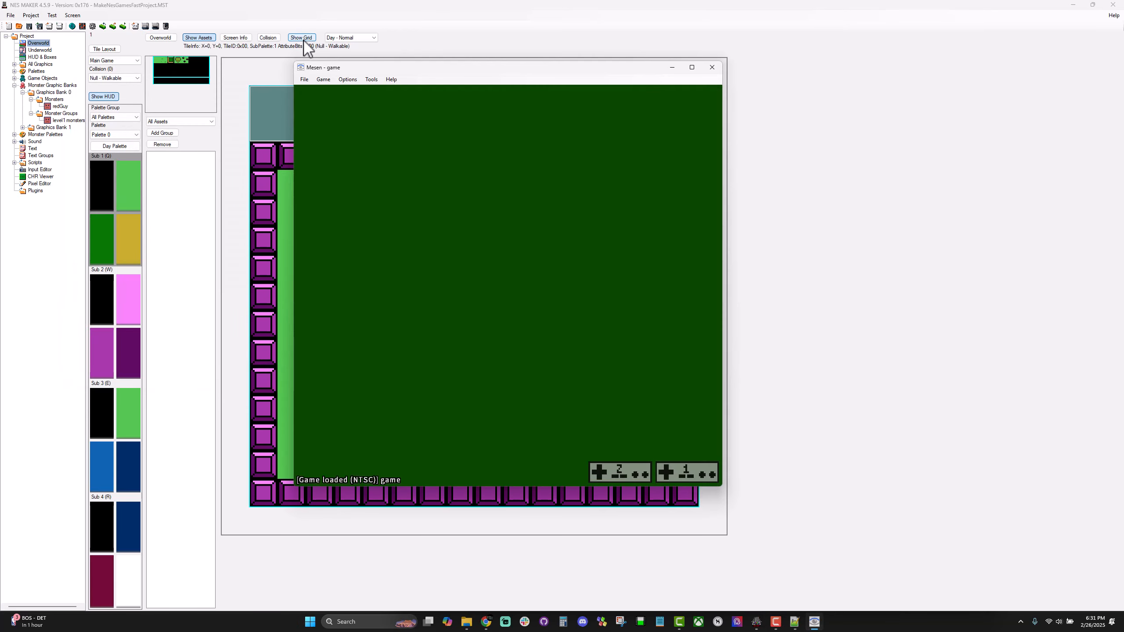
Play-test the first screen by steering the hero into the redGuy monsters repeatedly, and close the test game.
key("Left")
key("Down")
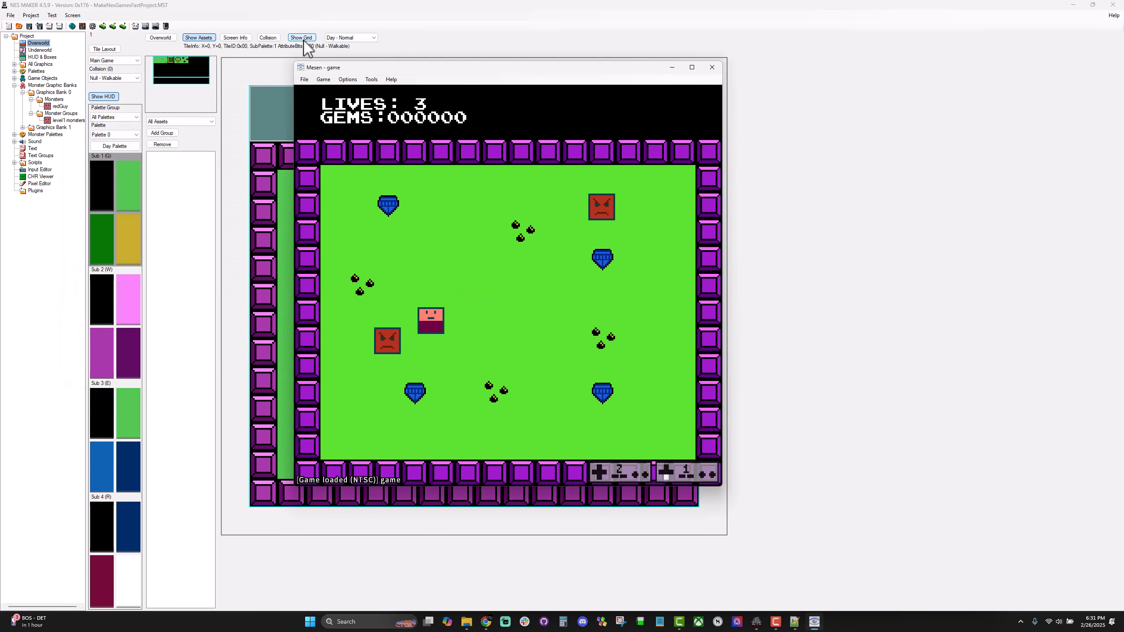
key("Left")
key("Right")
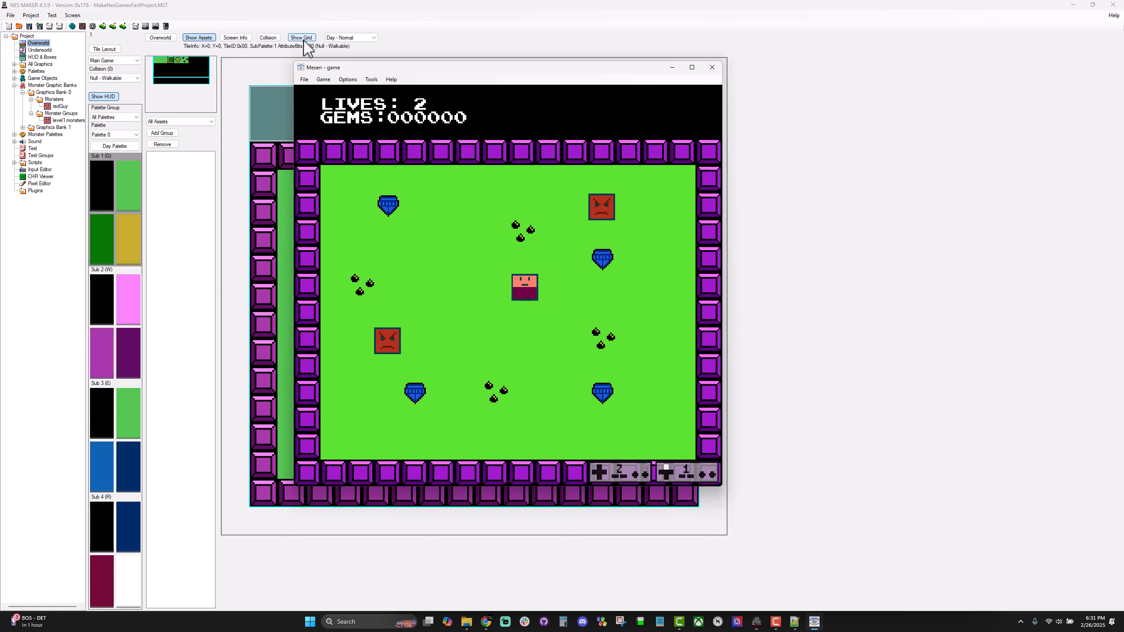
key("Up")
key("Left")
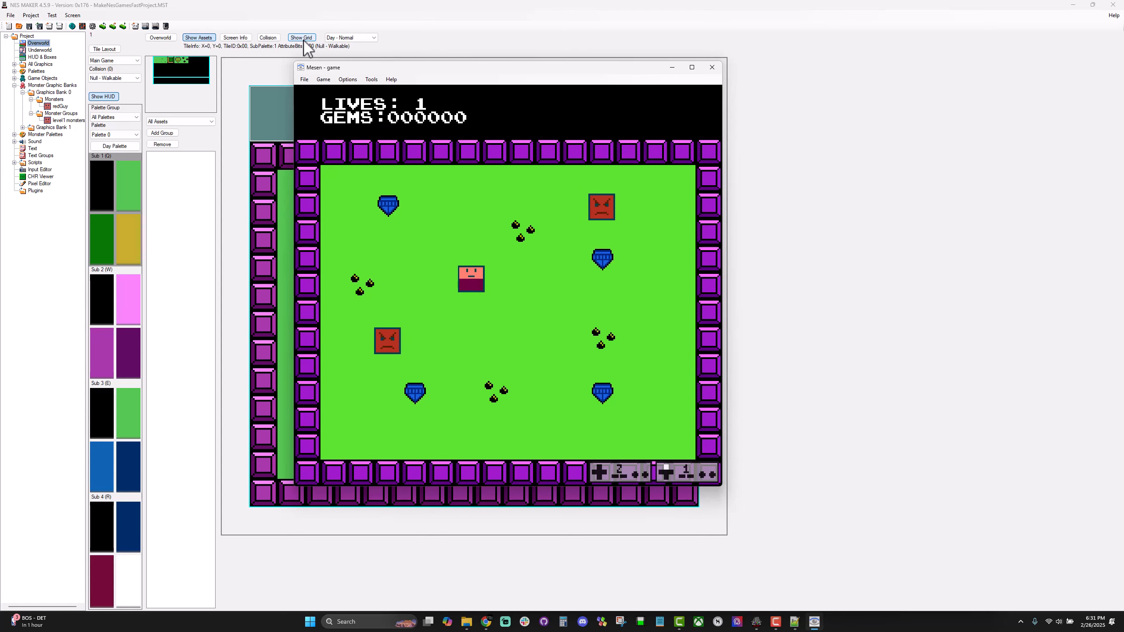
key("Up")
key("Right")
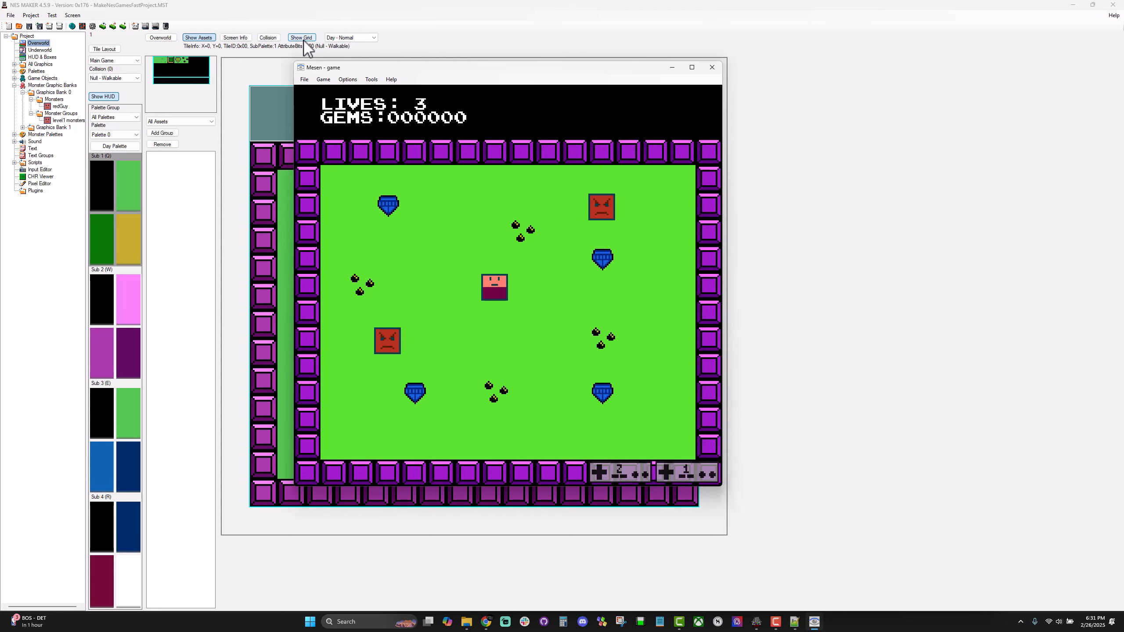
key("Left")
key("Up")
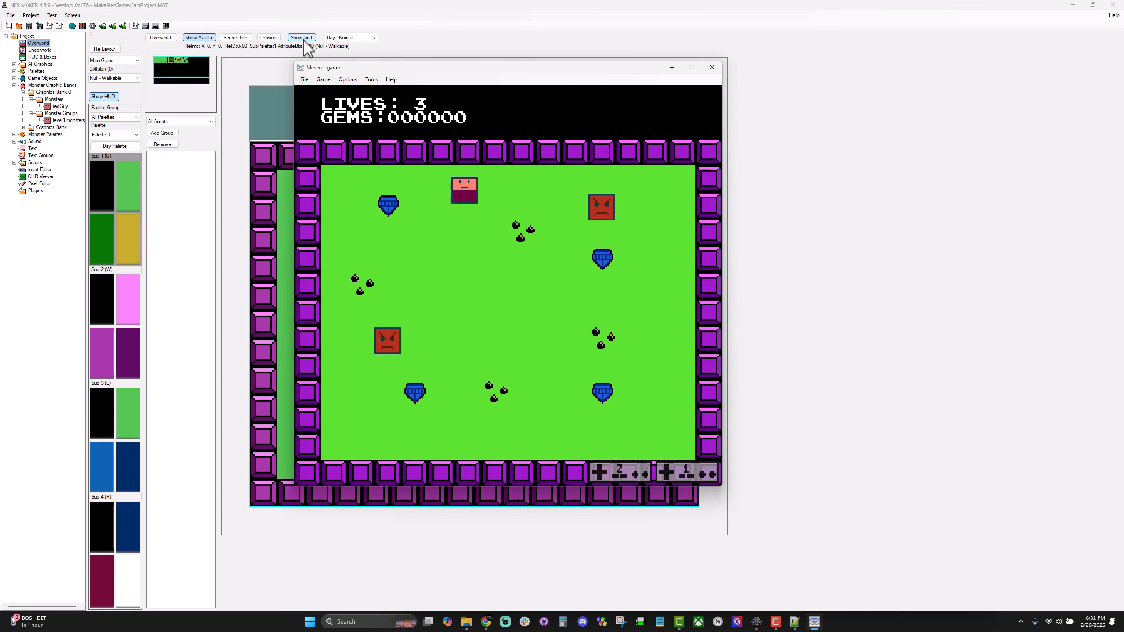
key("Down")
key("Right")
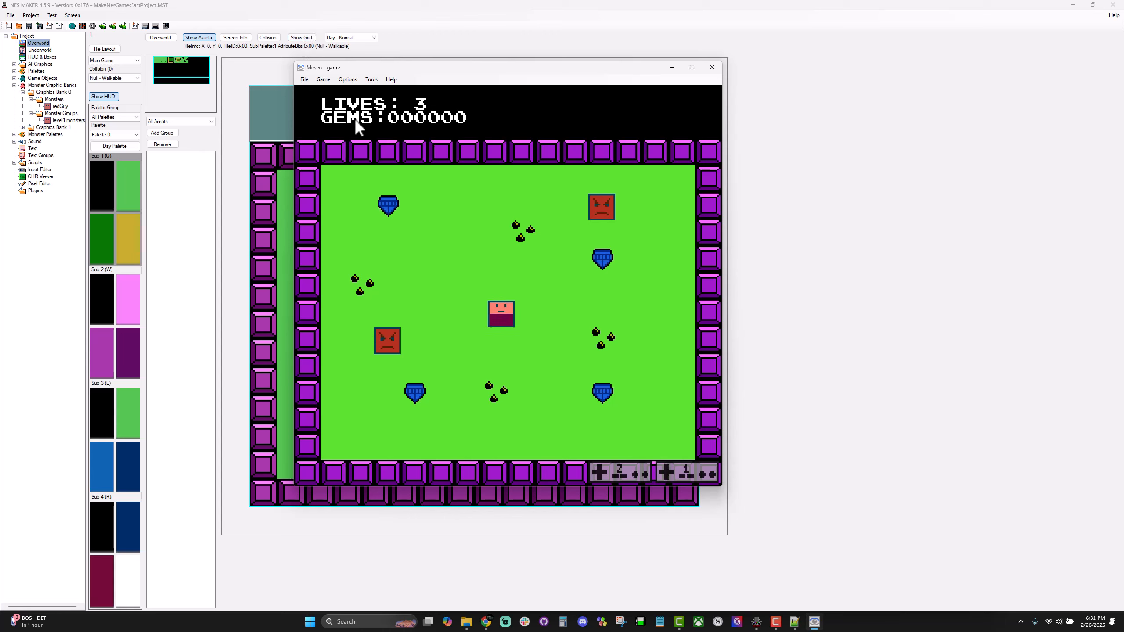
left_click(713, 68)
Set the action of redGuy's action step 0 to MoveRandom in its object details.
left_click(61, 106)
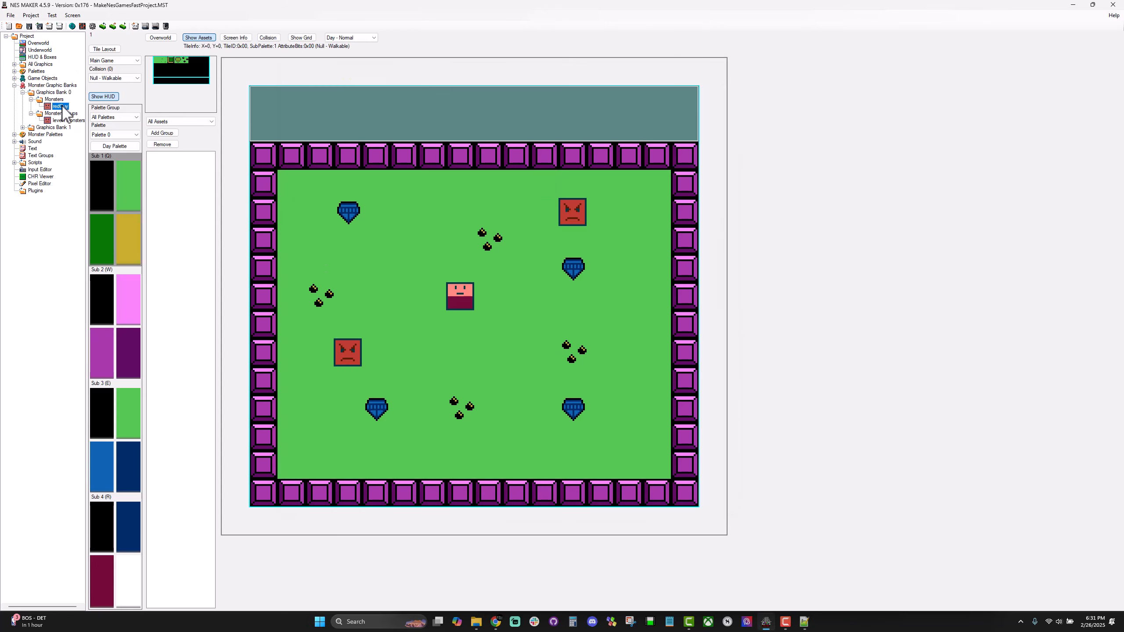
left_click(146, 76)
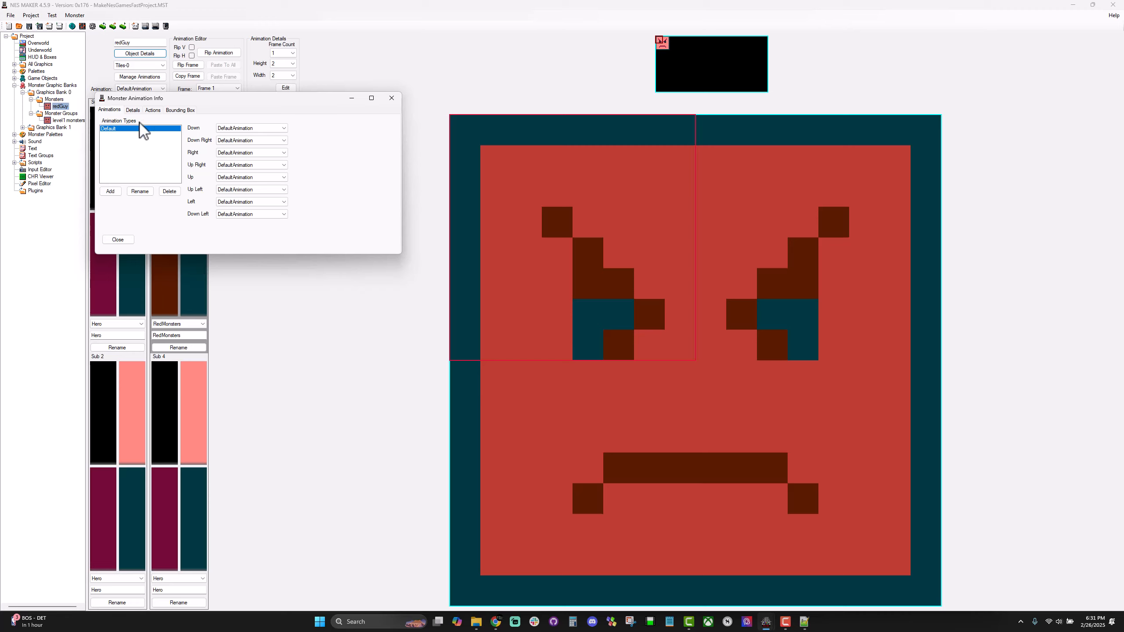
left_click(153, 110)
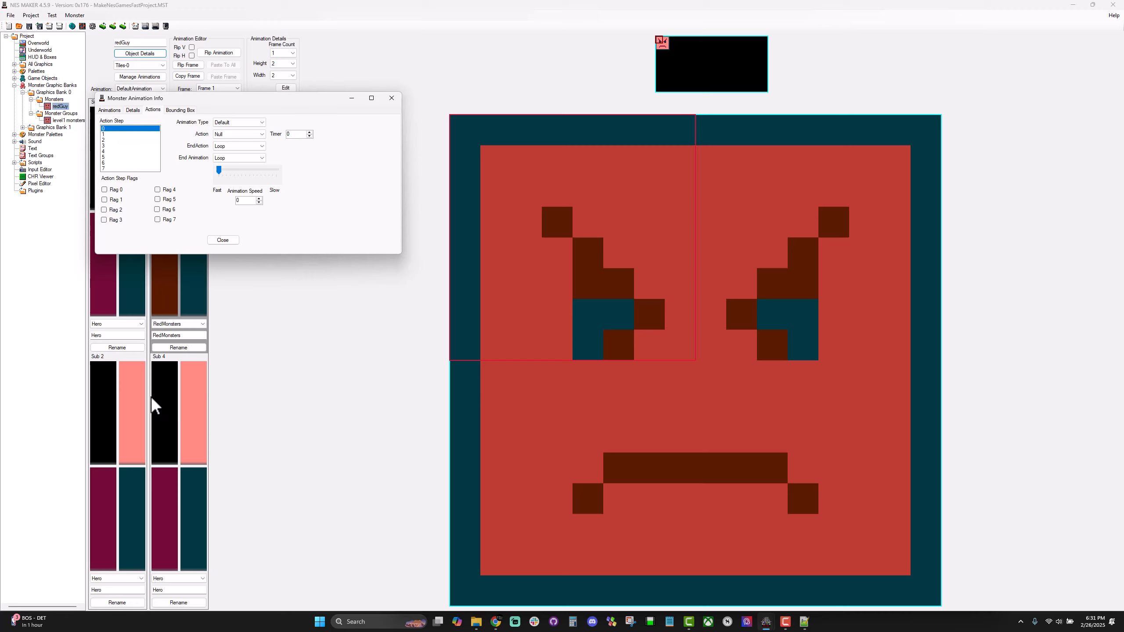
left_click(261, 134)
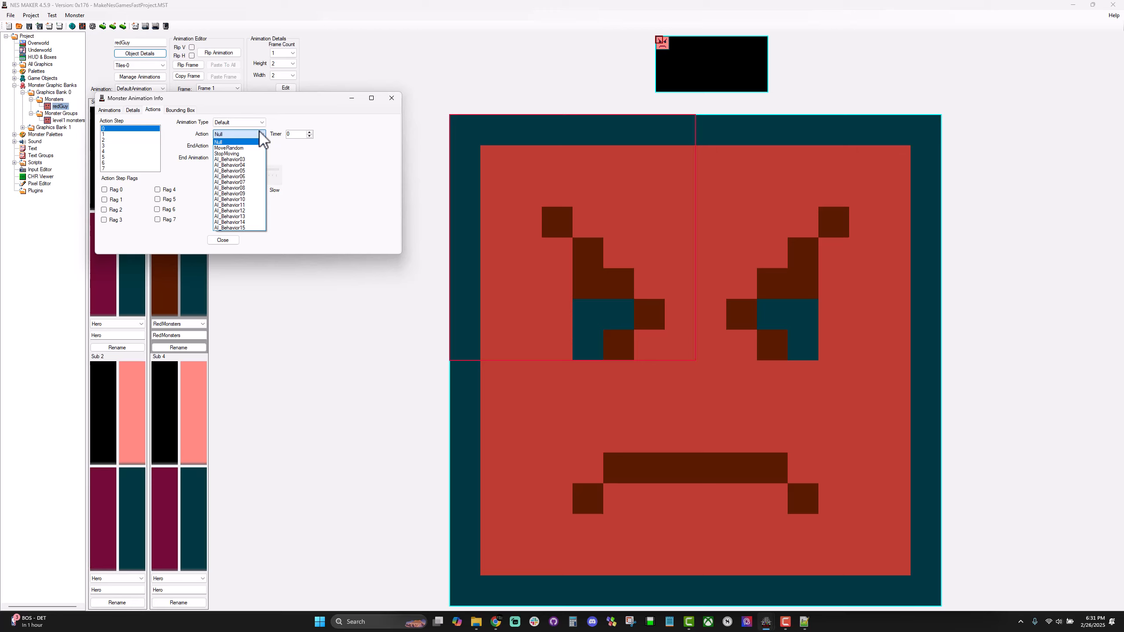
left_click(228, 148)
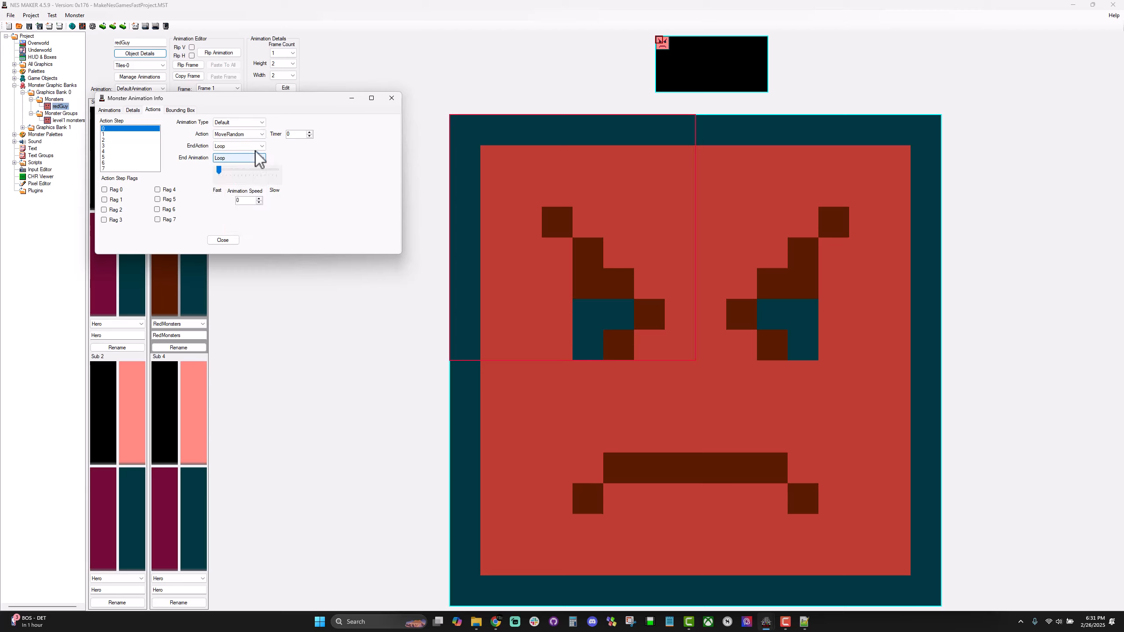
Set action step 0's timer to 5 and its EndAction to Repeat, and close redGuy's details.
left_click(310, 132)
left_click(310, 133)
left_click(310, 133)
left_click(310, 132)
left_click(310, 133)
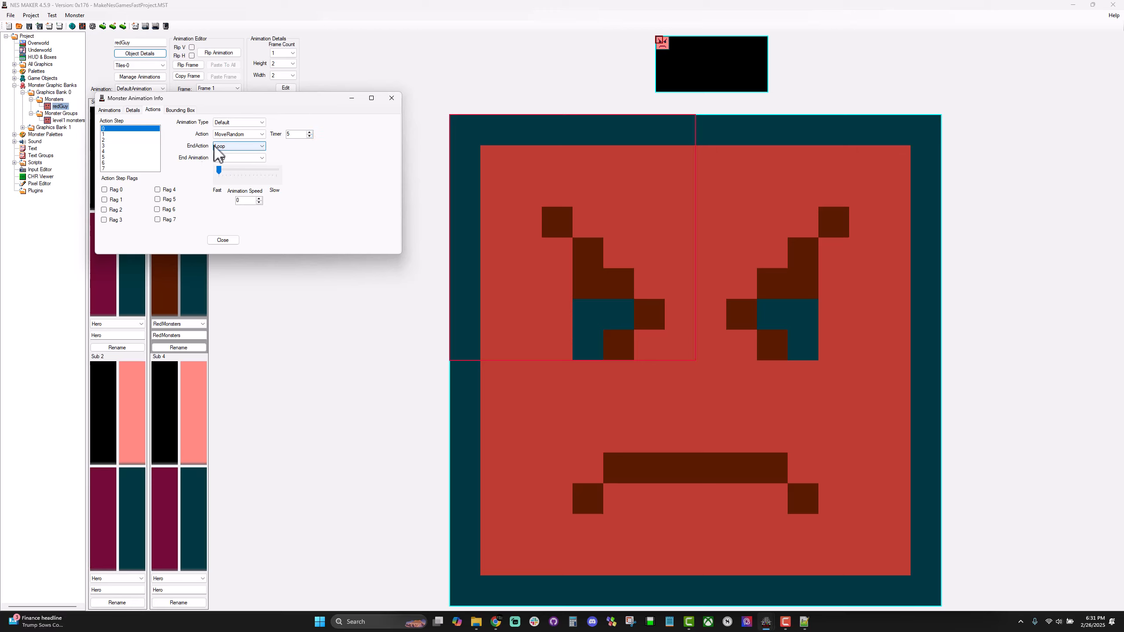
left_click(230, 147)
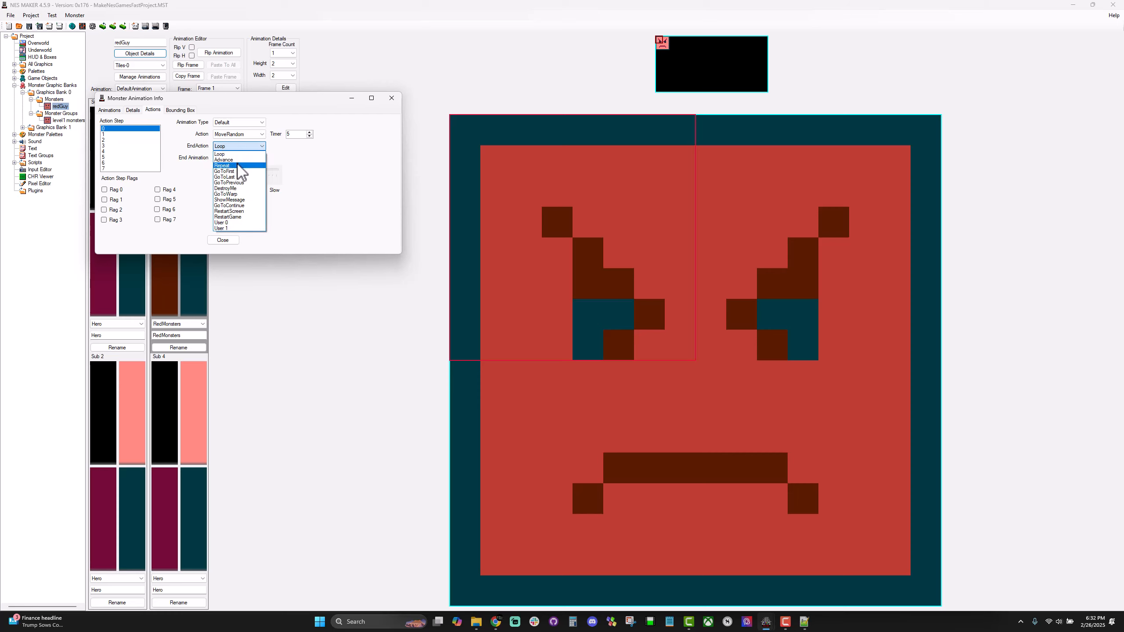
left_click(230, 166)
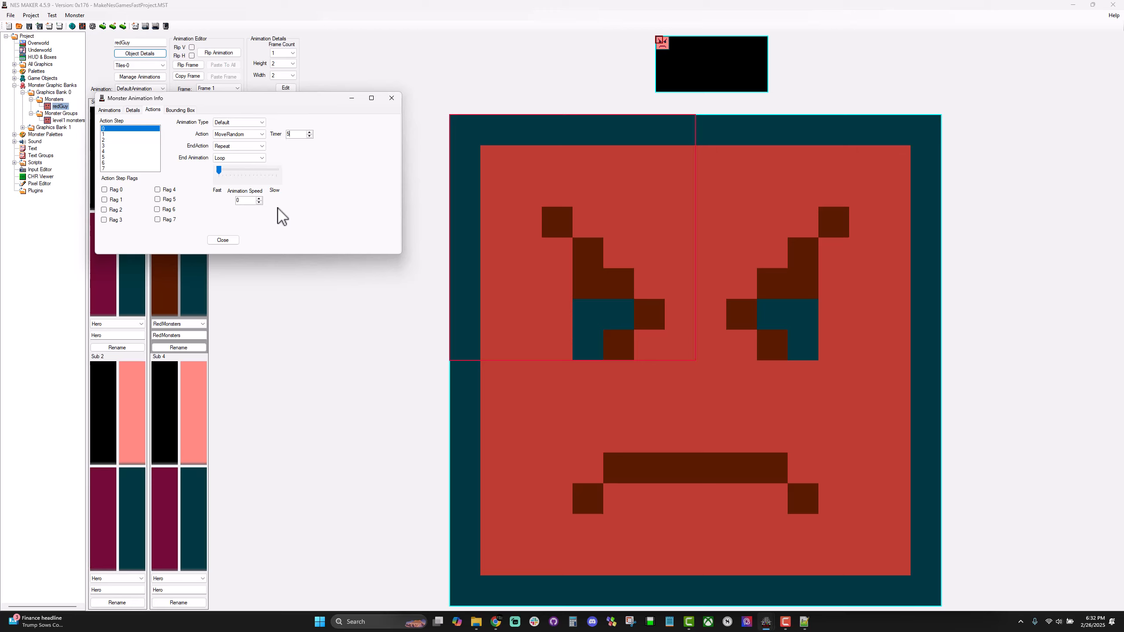
left_click(223, 241)
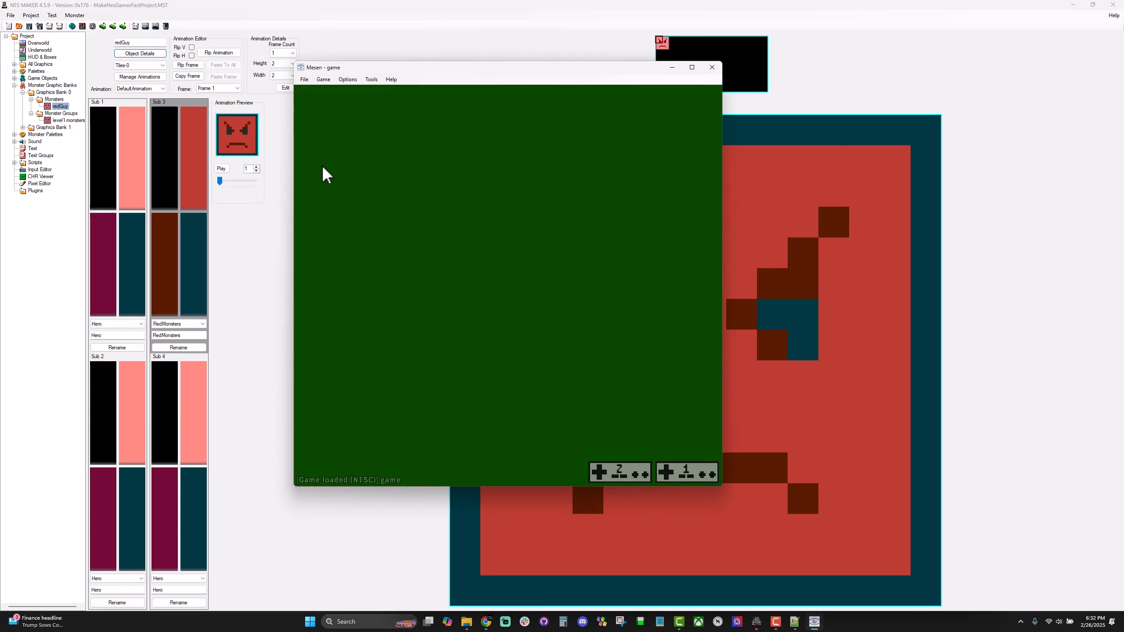
Play-test redGuy's random movement by collecting all the gems while avoiding the monsters, and close the test game.
key("Left")
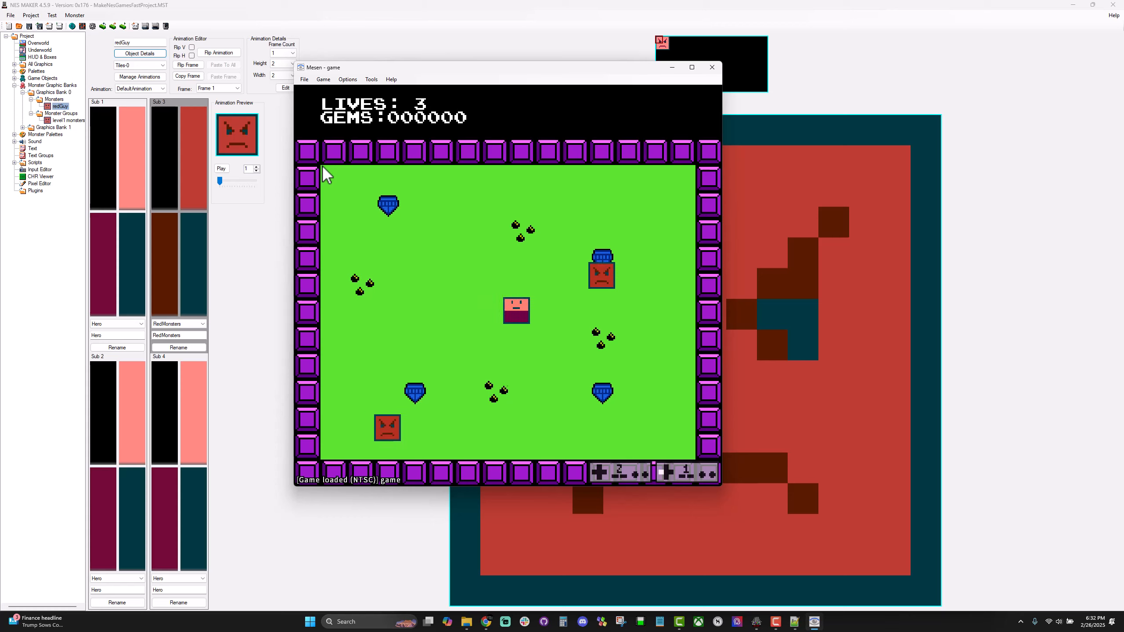
key("Up")
key("Down")
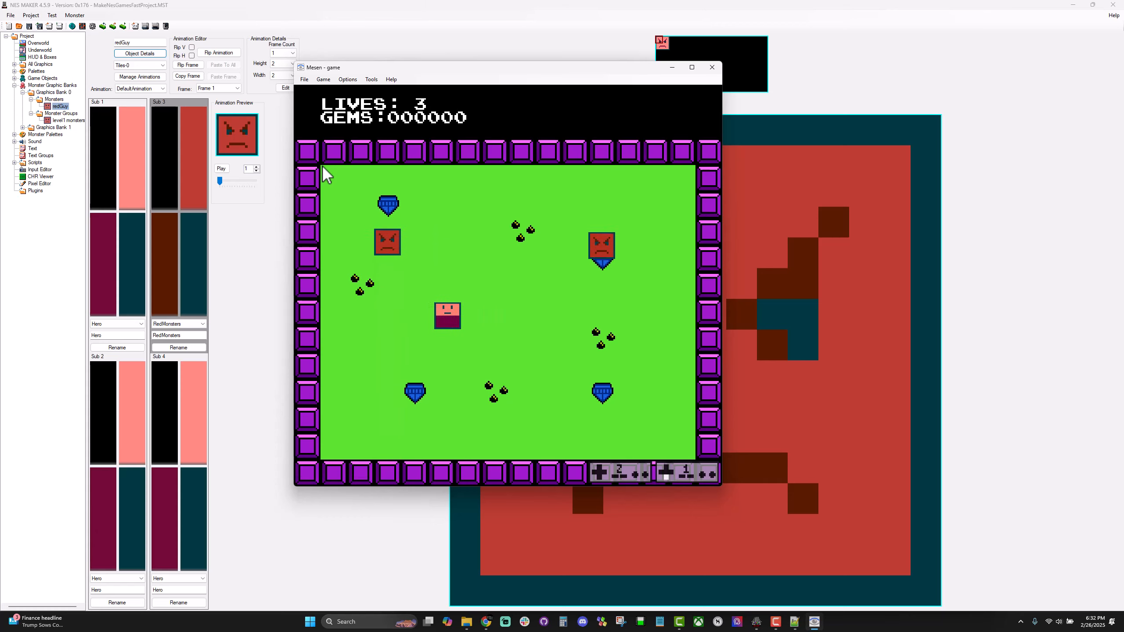
key("Left")
key("Right")
key("Right")
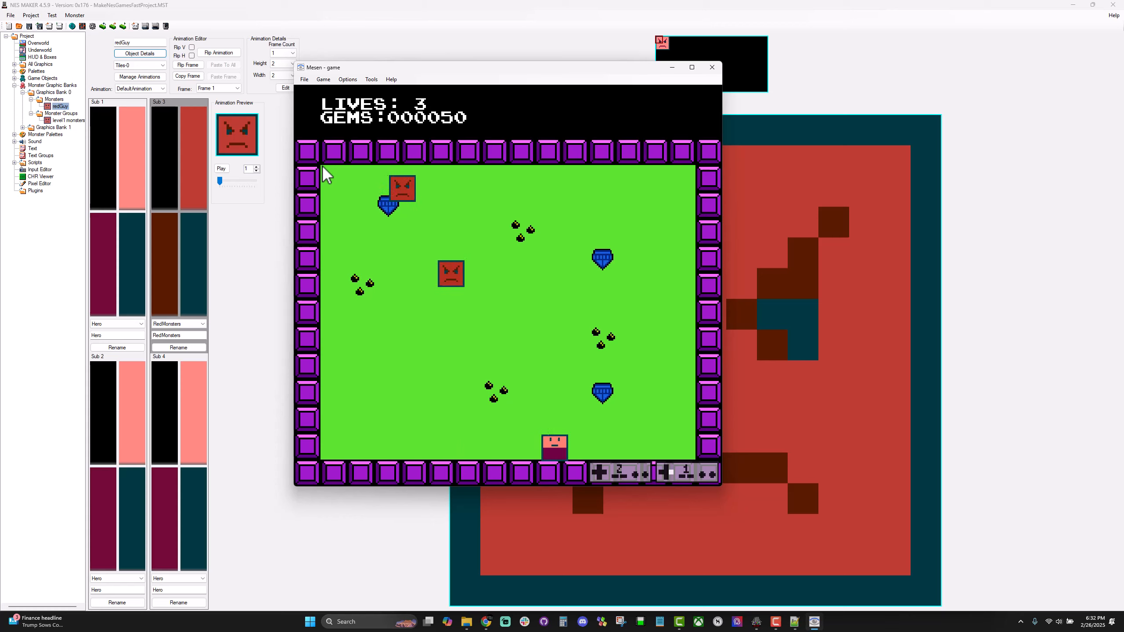
key("Up")
key("Right")
key("Up")
key("Left")
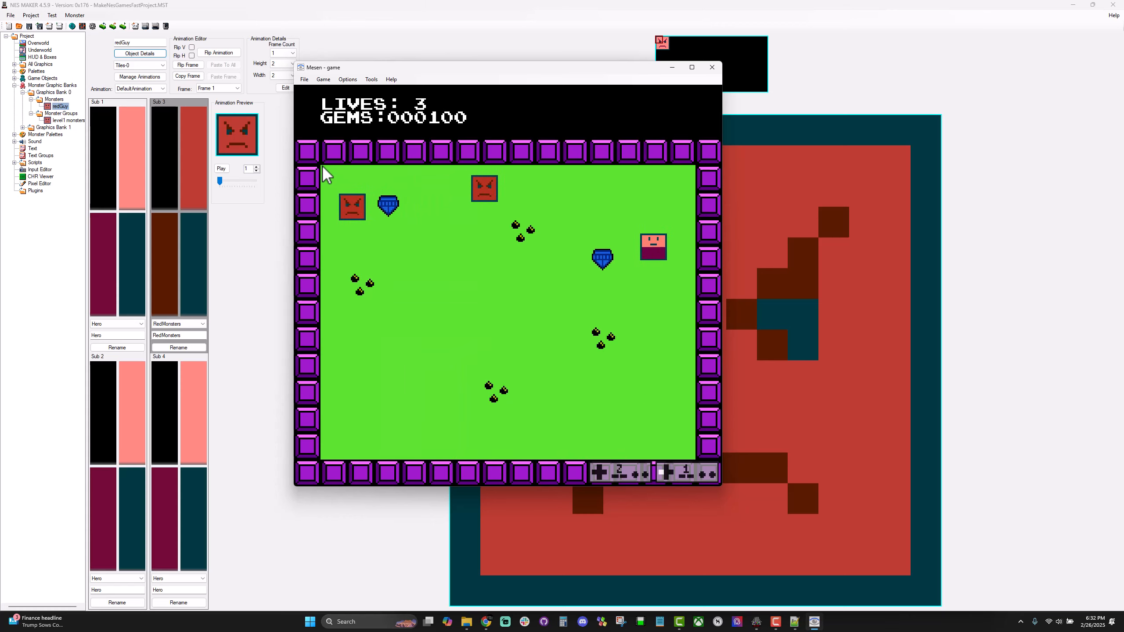
key("Down")
key("Left")
key("Up")
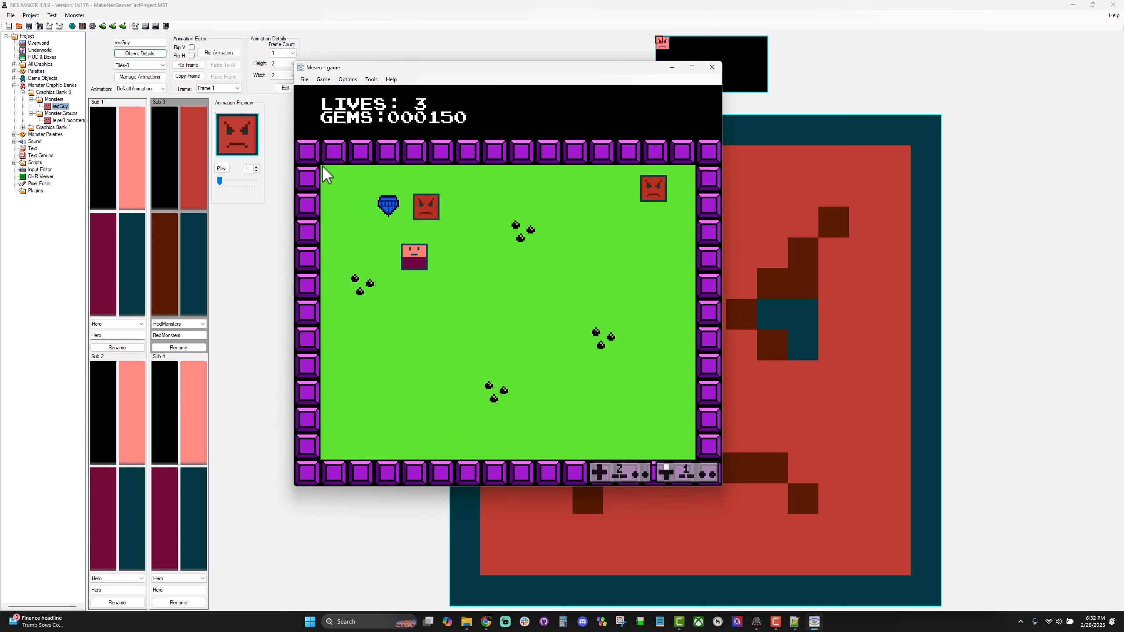
key("Down")
key("Right")
key("Left")
key("Up")
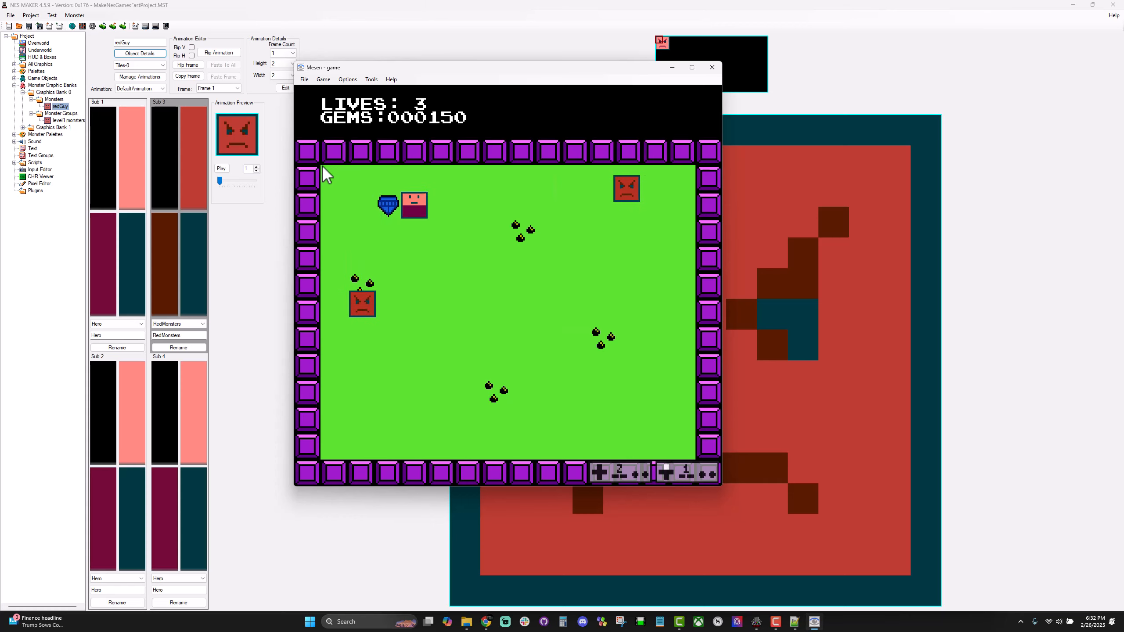
key("Left")
key("Right")
key("Down")
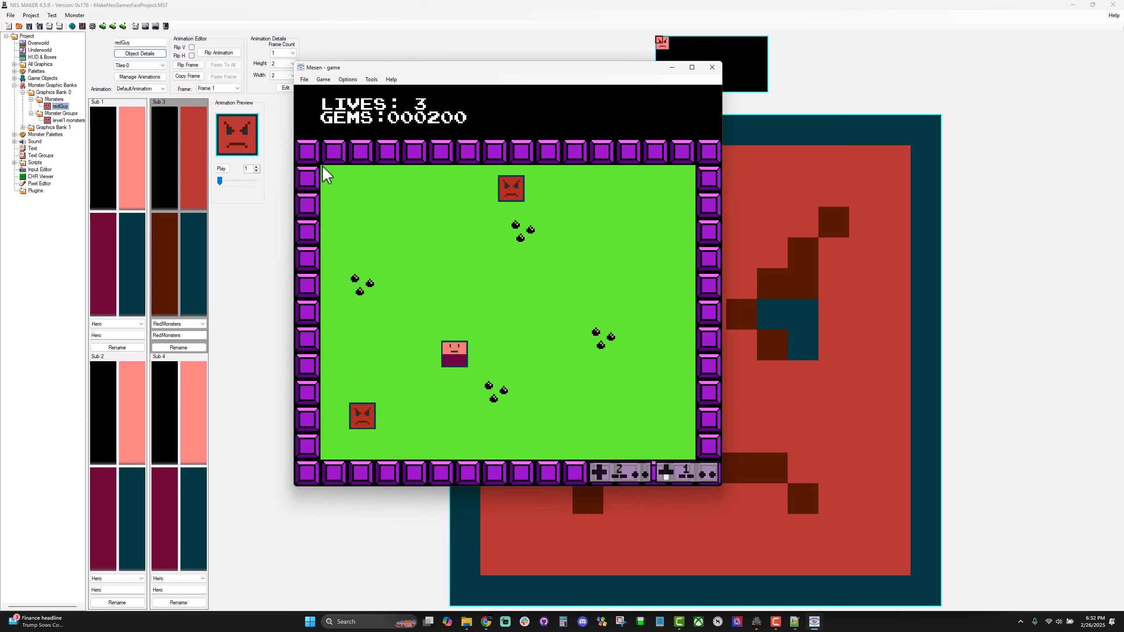
key("Right")
key("Up")
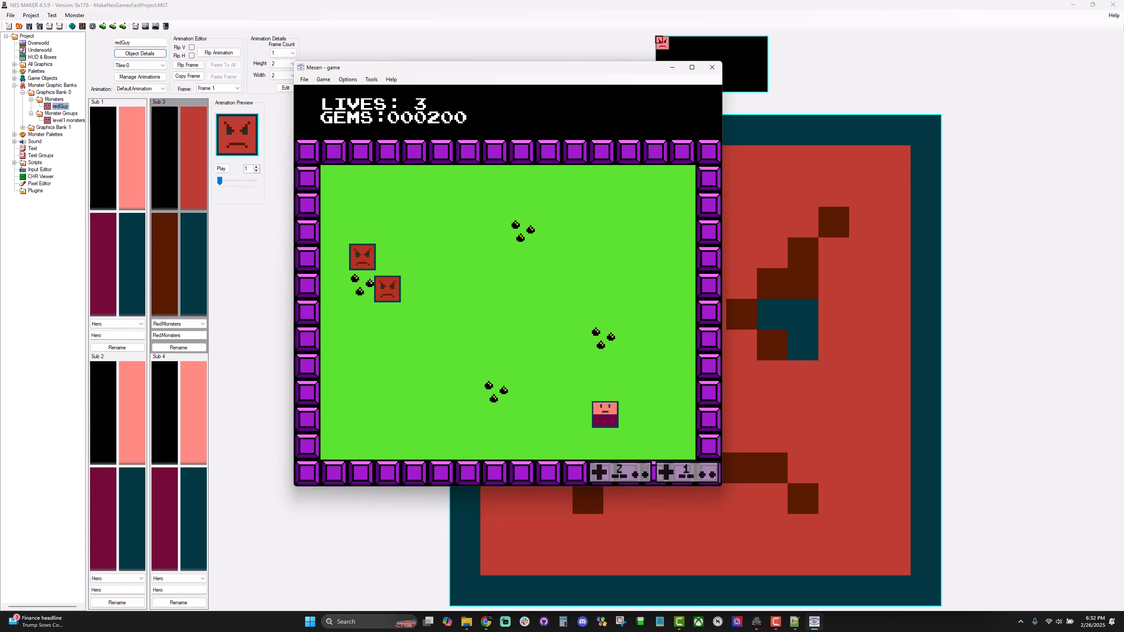
left_click(712, 67)
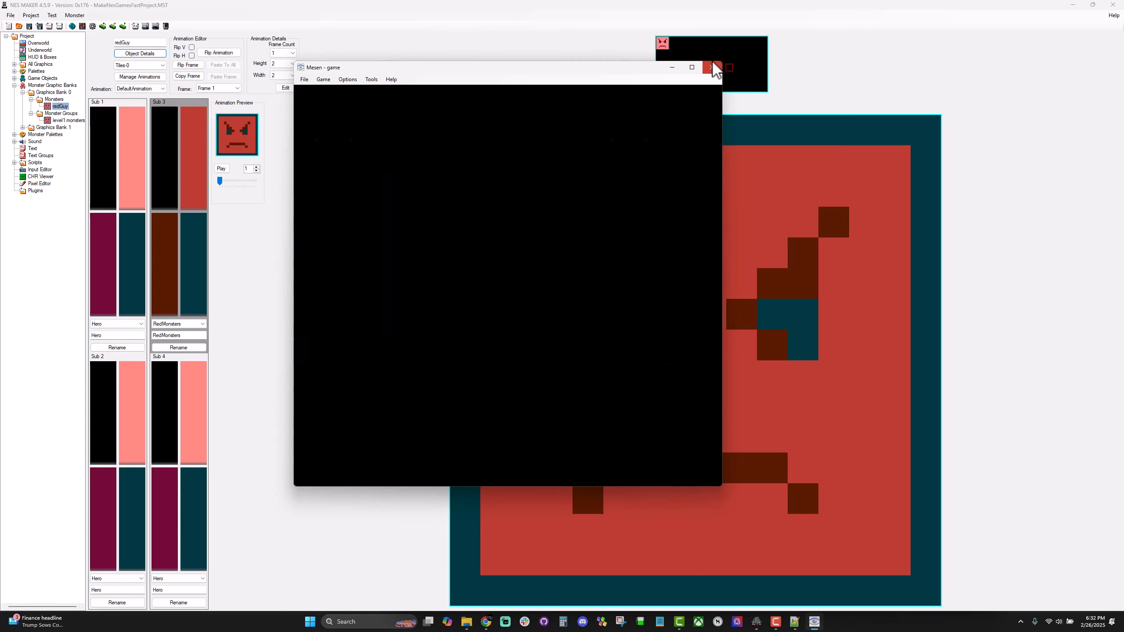
Duplicate the redGuy monster in Graphics Bank 0 and rename the copy blueGuy.
right_click(54, 106)
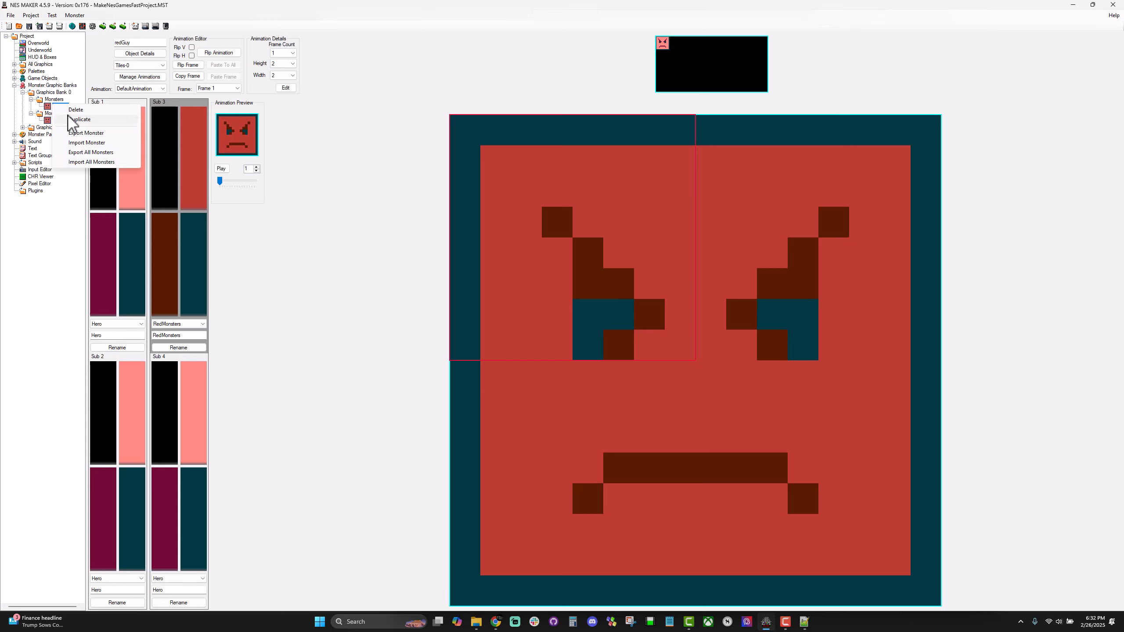
left_click(75, 119)
left_click(65, 113)
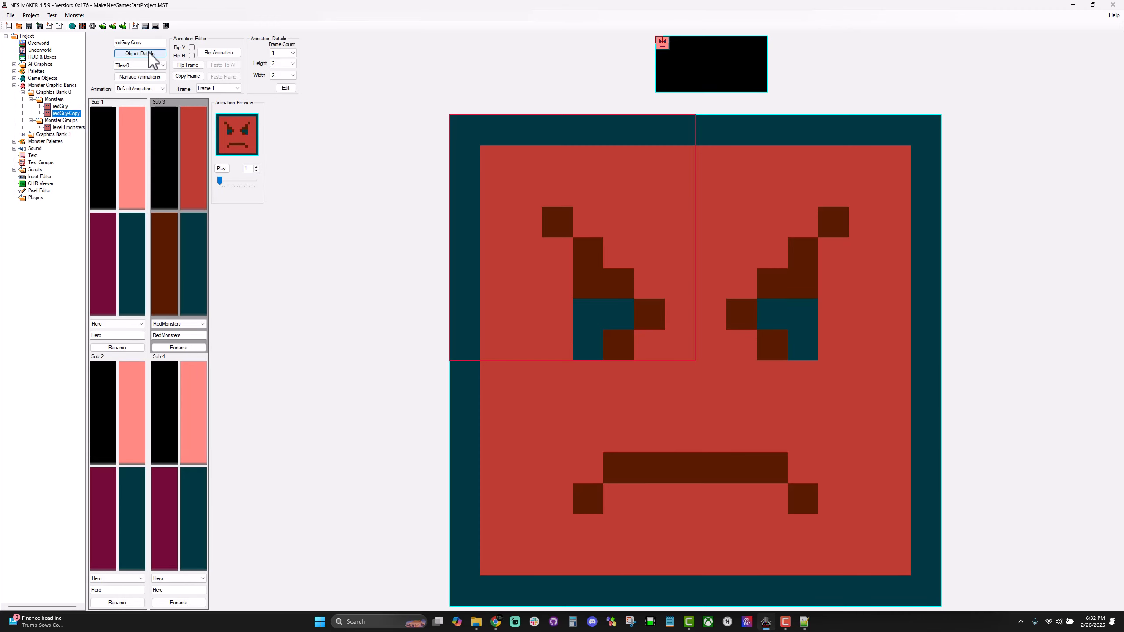
left_click_drag(151, 43, 114, 42)
type("blu")
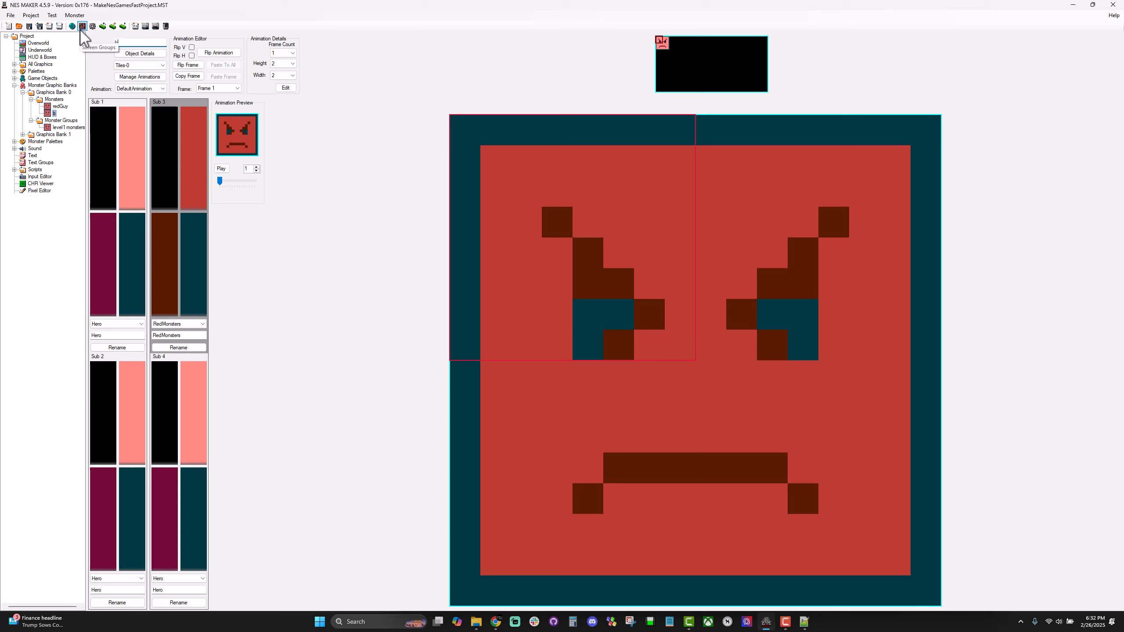
type("eGuy")
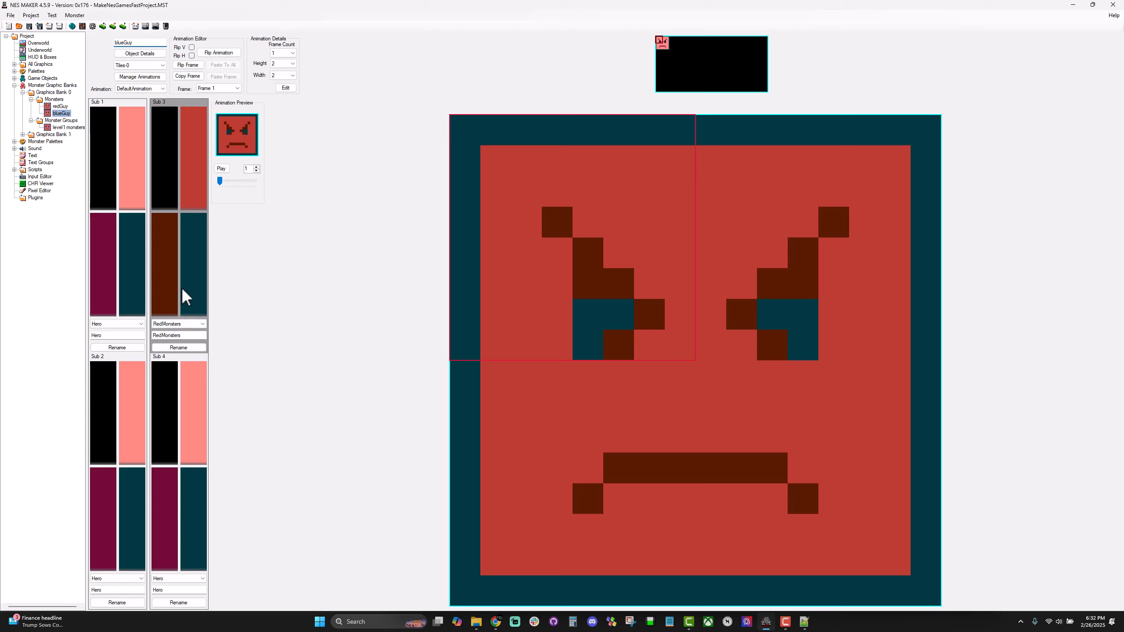
Assign MonsterPalette 2 to blueGuy's Sub 4 palette and rename that palette blueMonsters.
left_click(159, 394)
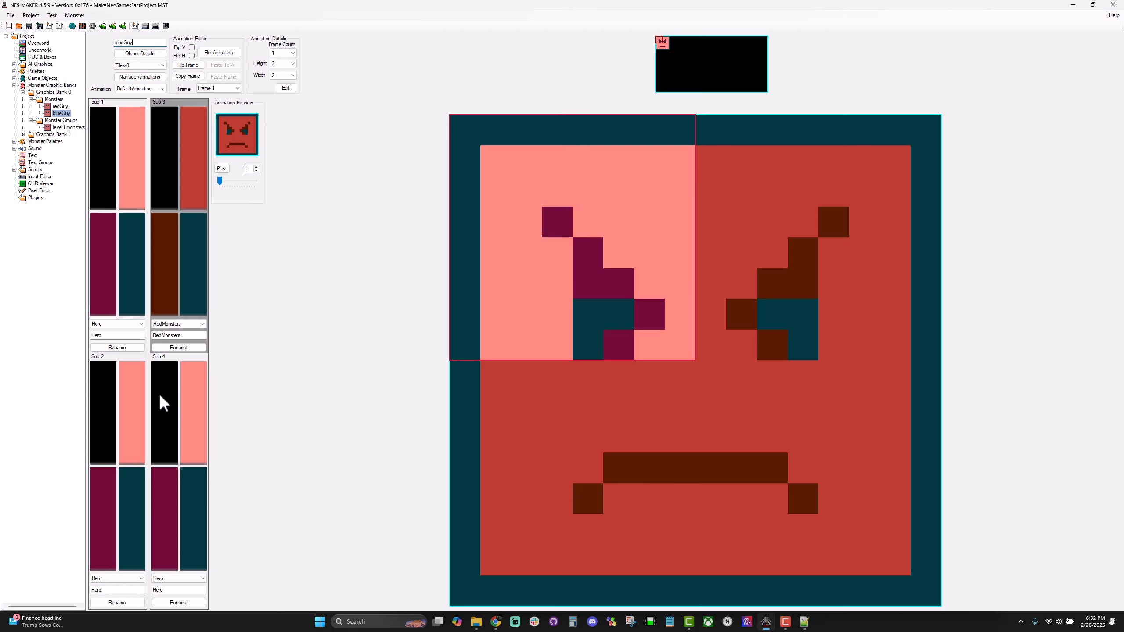
left_click(203, 578)
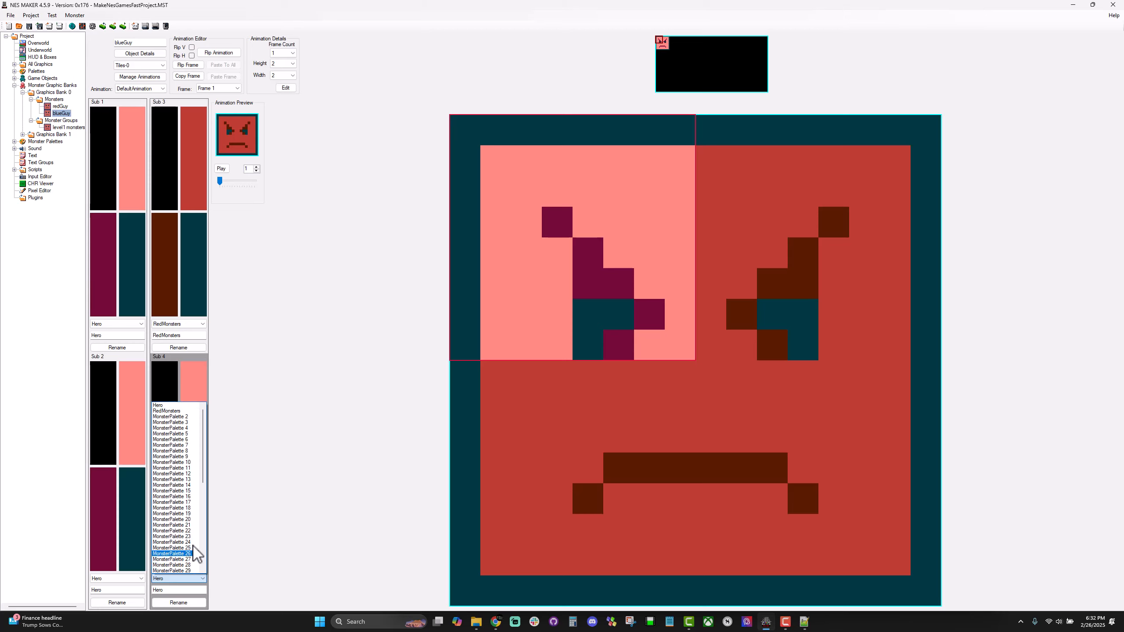
left_click(185, 417)
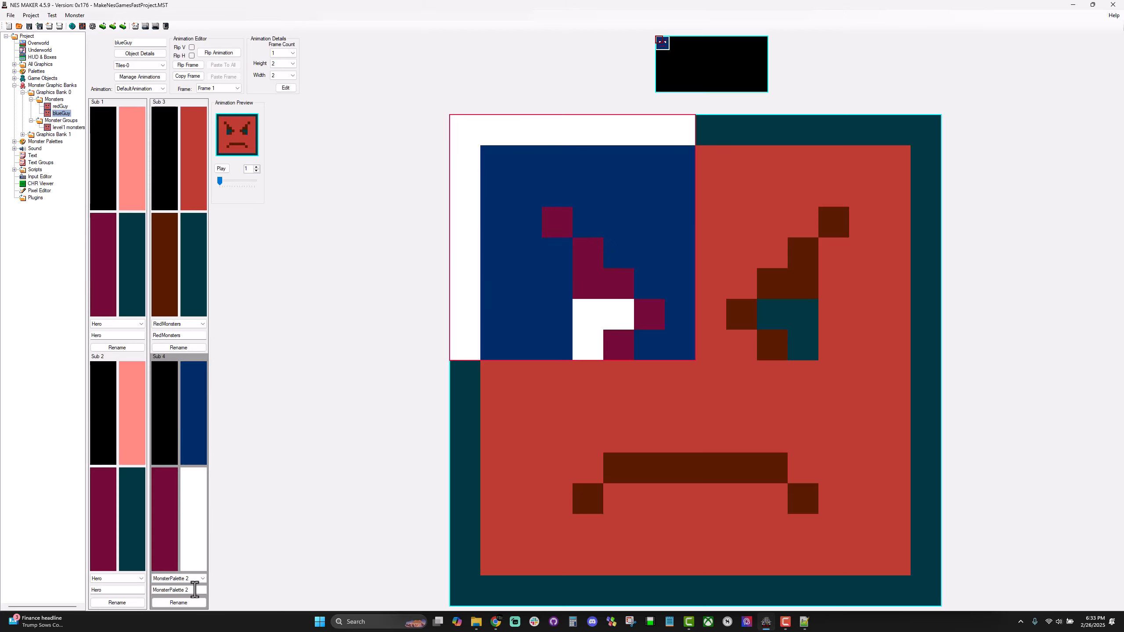
left_click_drag(195, 590, 152, 590)
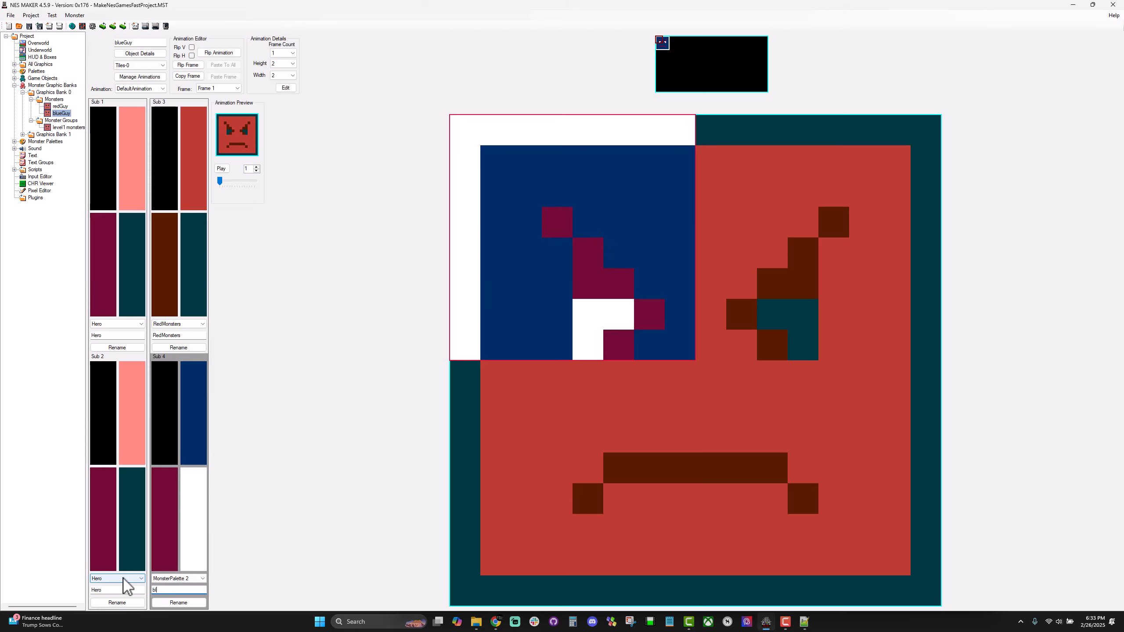
type("blueMonsters")
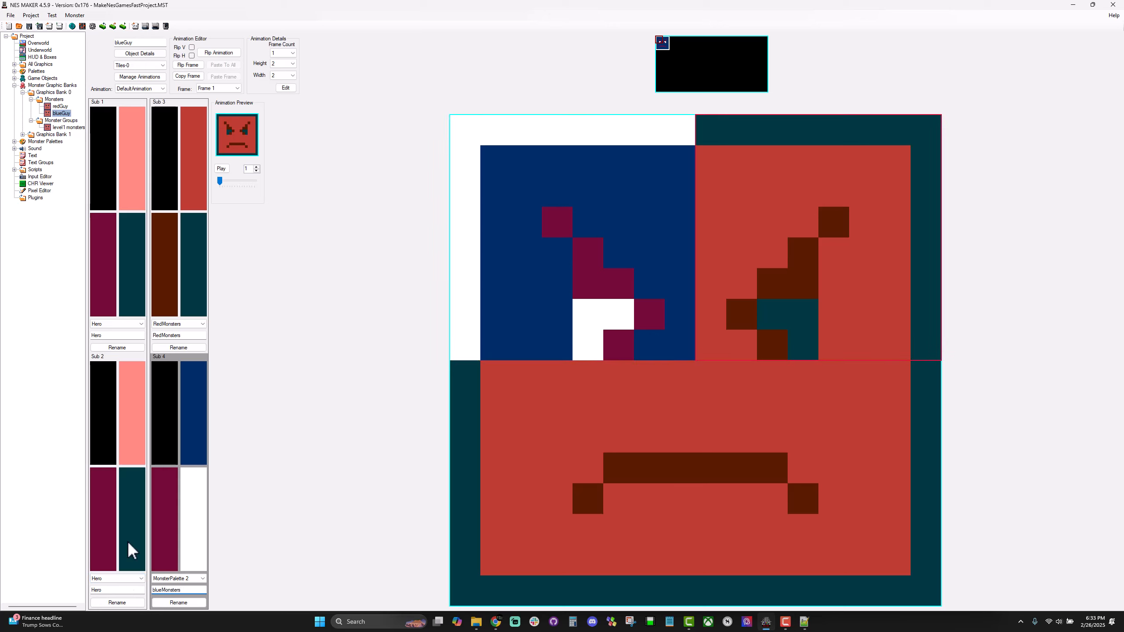
left_click(179, 603)
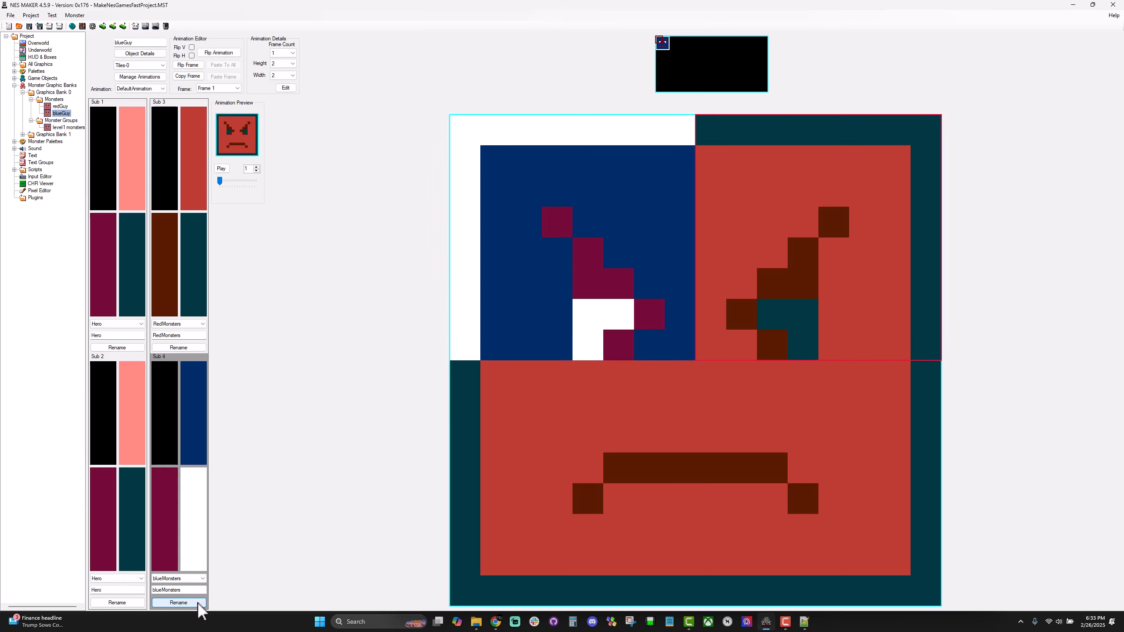
Recolor the blueMonsters palette, making its second color light blue and its third color dark blue (01).
left_click(193, 391)
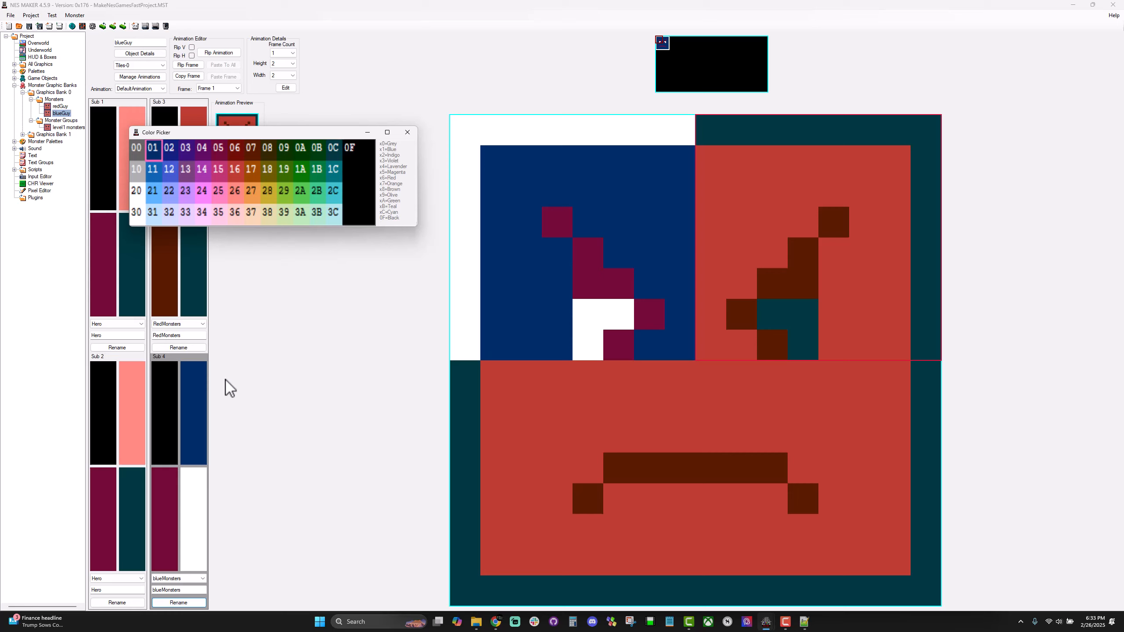
left_click(166, 212)
left_click(163, 478)
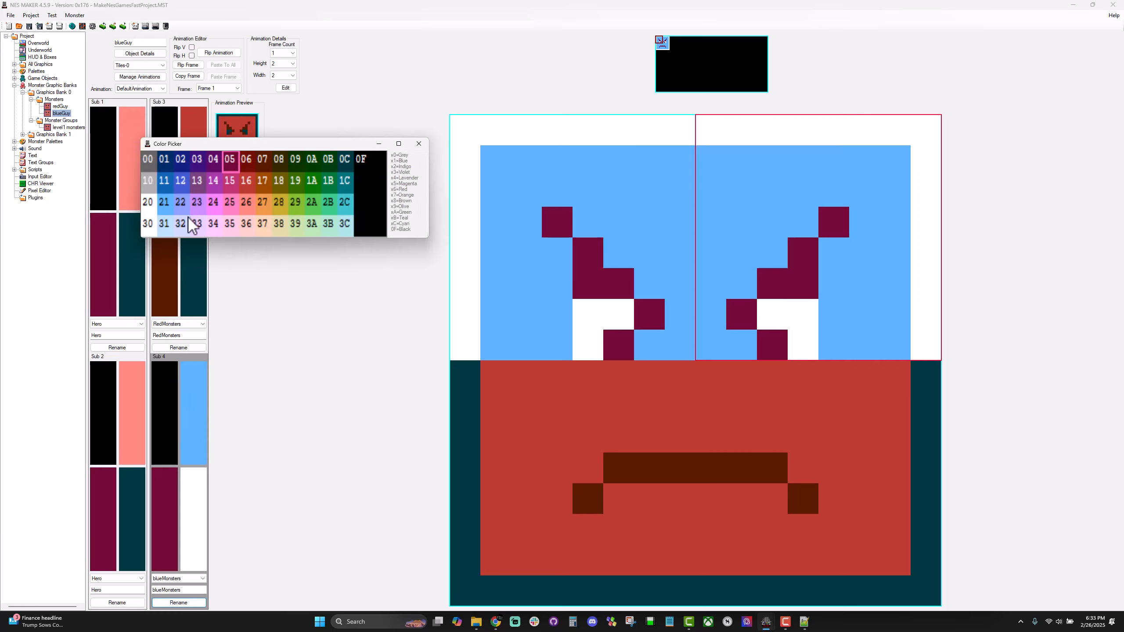
left_click(164, 167)
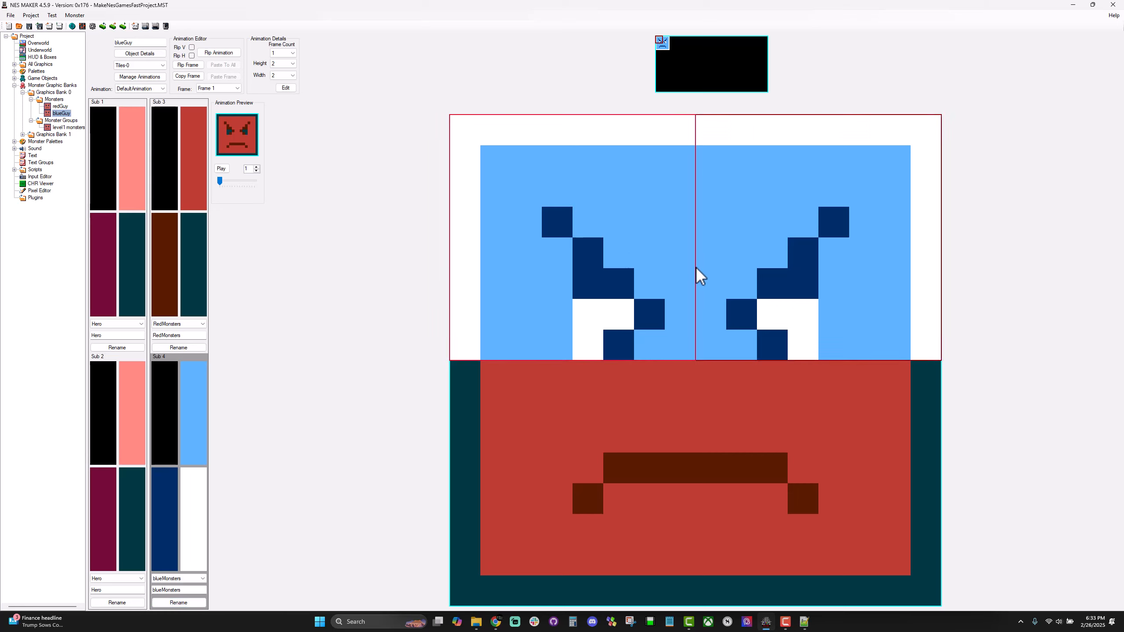
Apply the Sub 4 blueMonsters palette to the lower tiles of the blueGuy sprite.
left_click(463, 426)
left_click(206, 409)
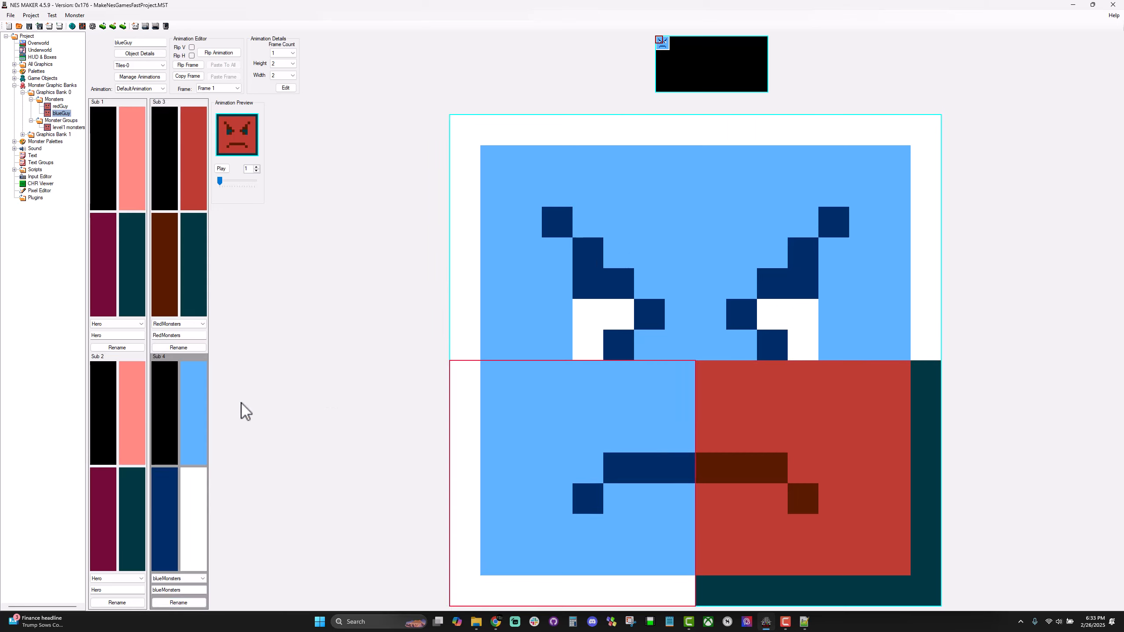
left_click(735, 432)
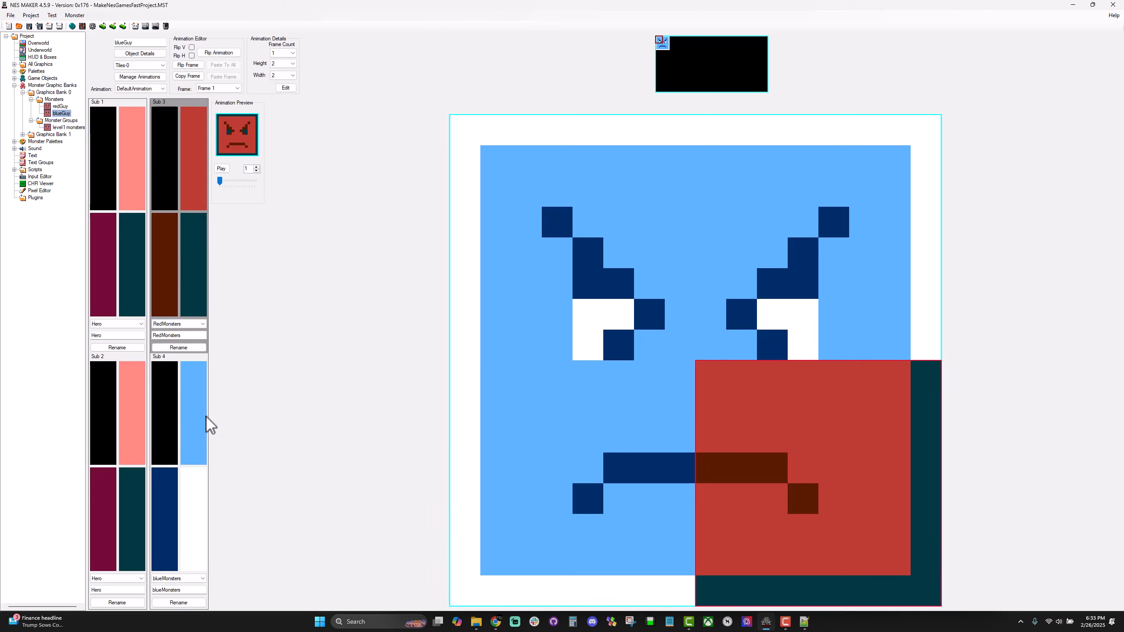
left_click(195, 458)
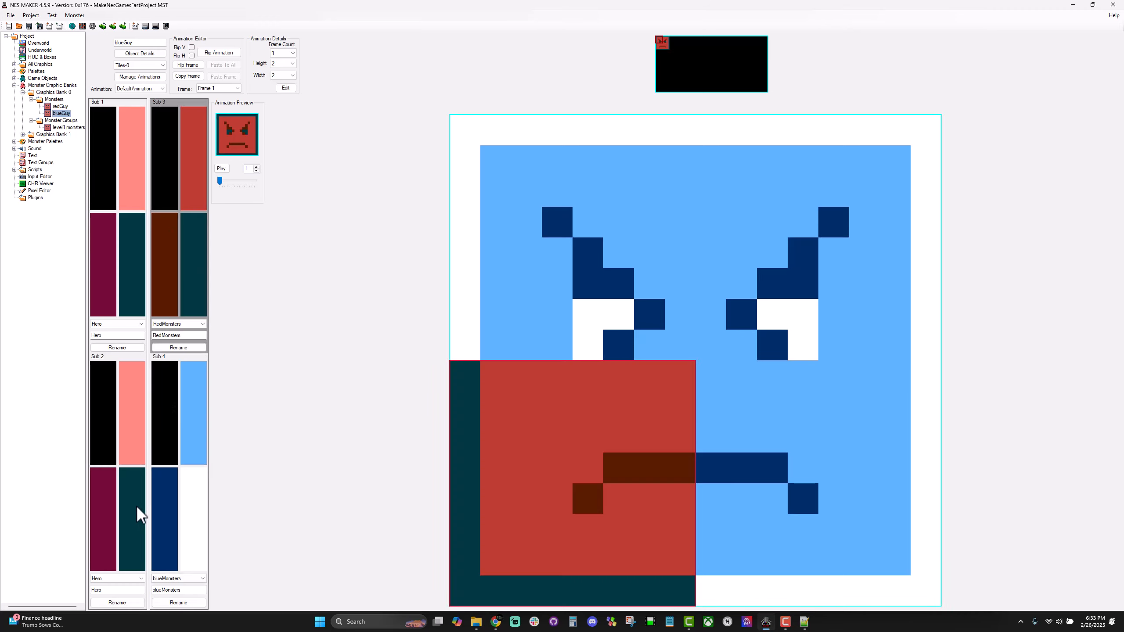
Assign blueMonsters to the Sub 4 palette of the redGuy monster.
left_click(60, 106)
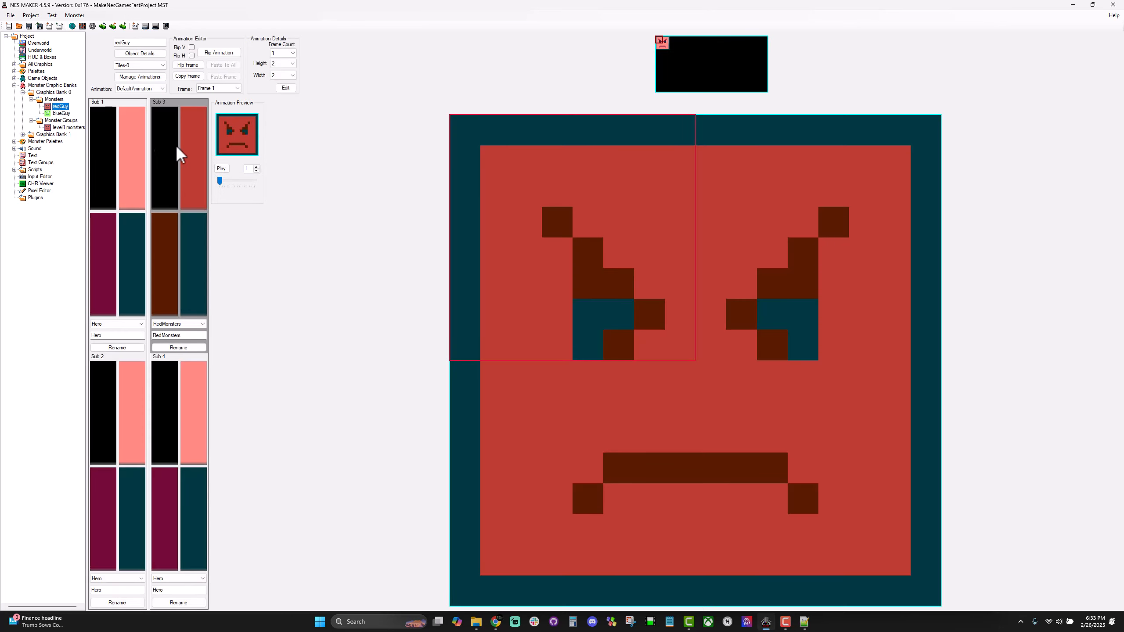
left_click(194, 578)
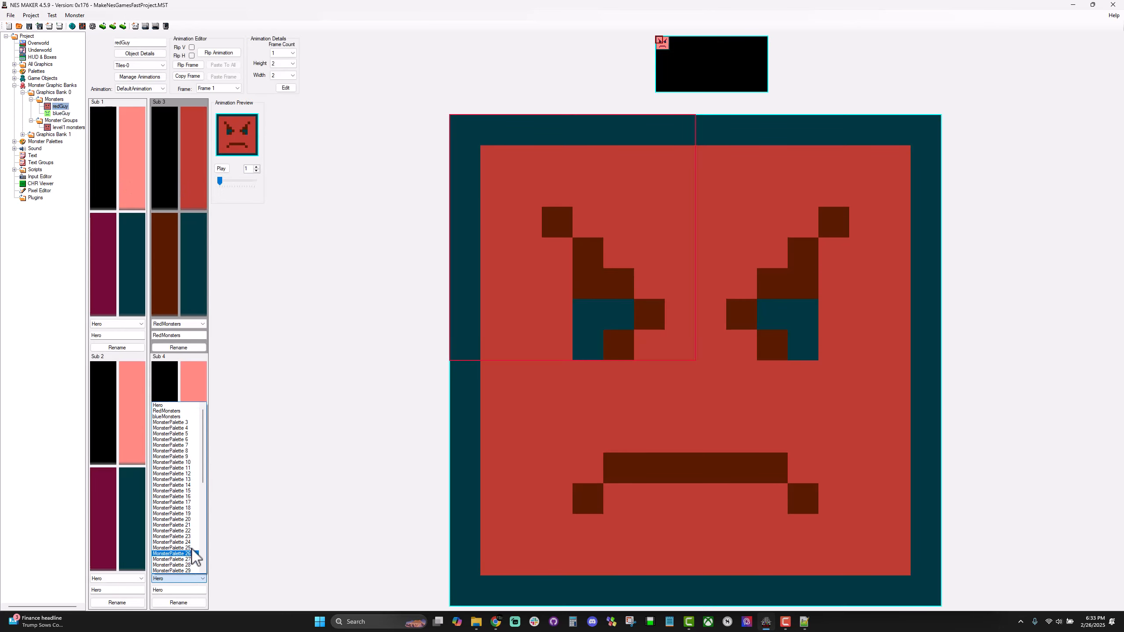
left_click(181, 417)
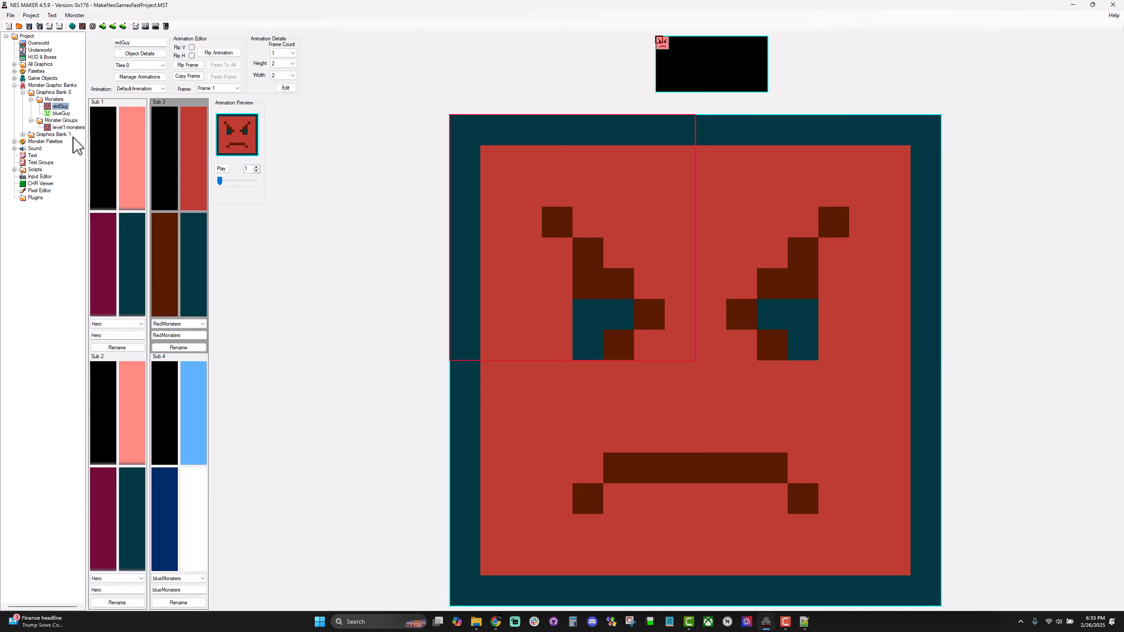
Switch blueGuy's Sub 4 palette to MonsterPalette 9.
left_click(61, 114)
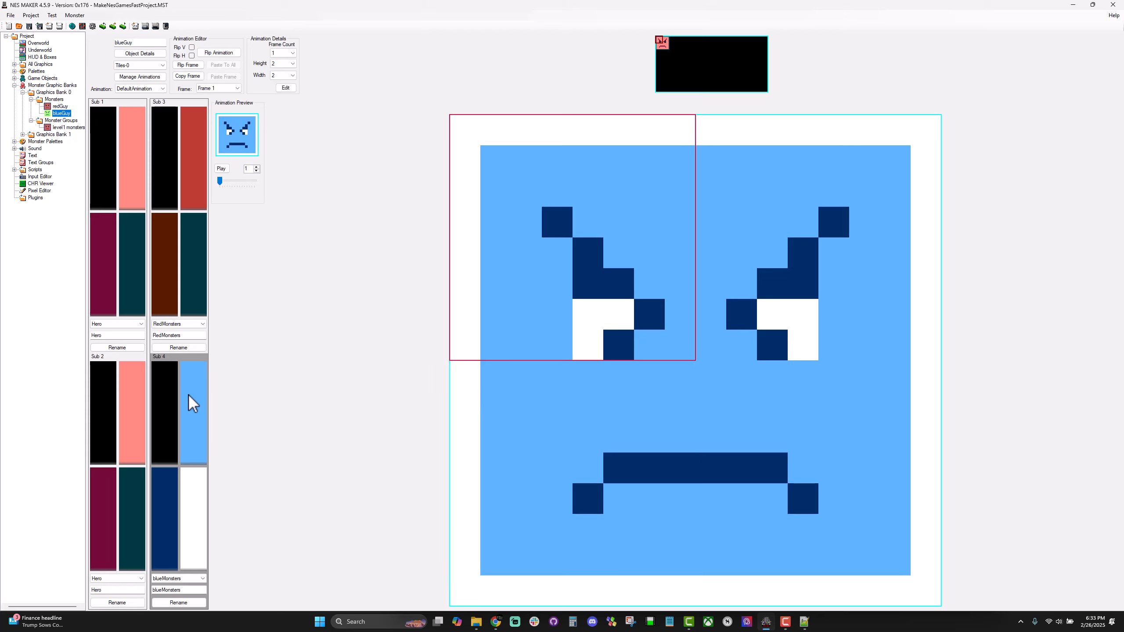
left_click(189, 579)
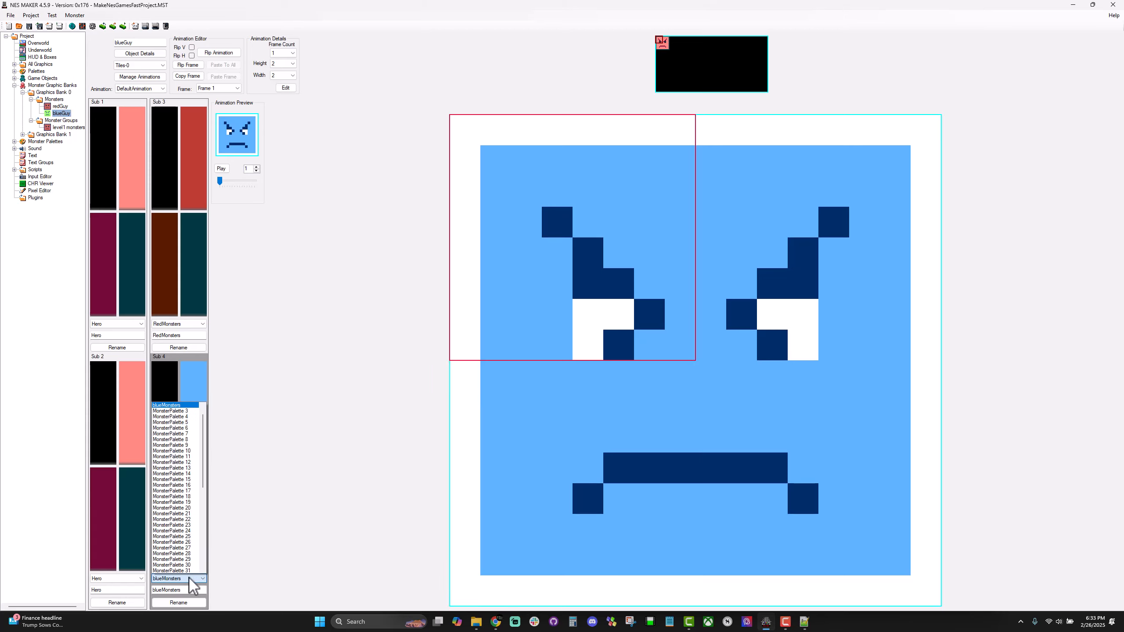
left_click(191, 445)
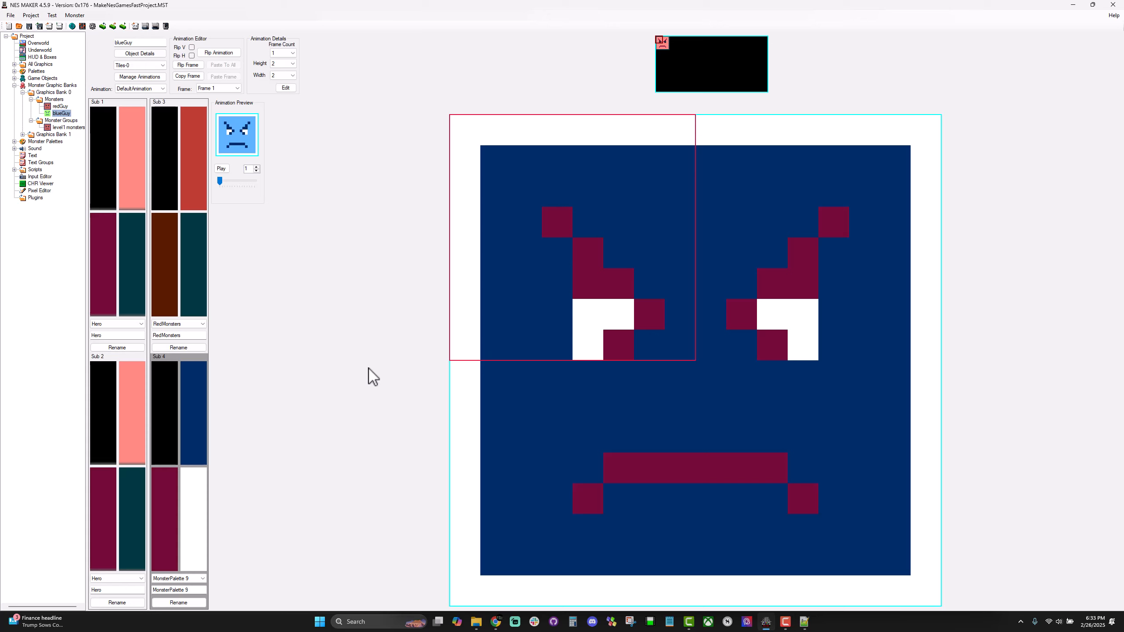
Open blueGuy's object details and slightly raise its Normal Max Speed.
left_click(139, 54)
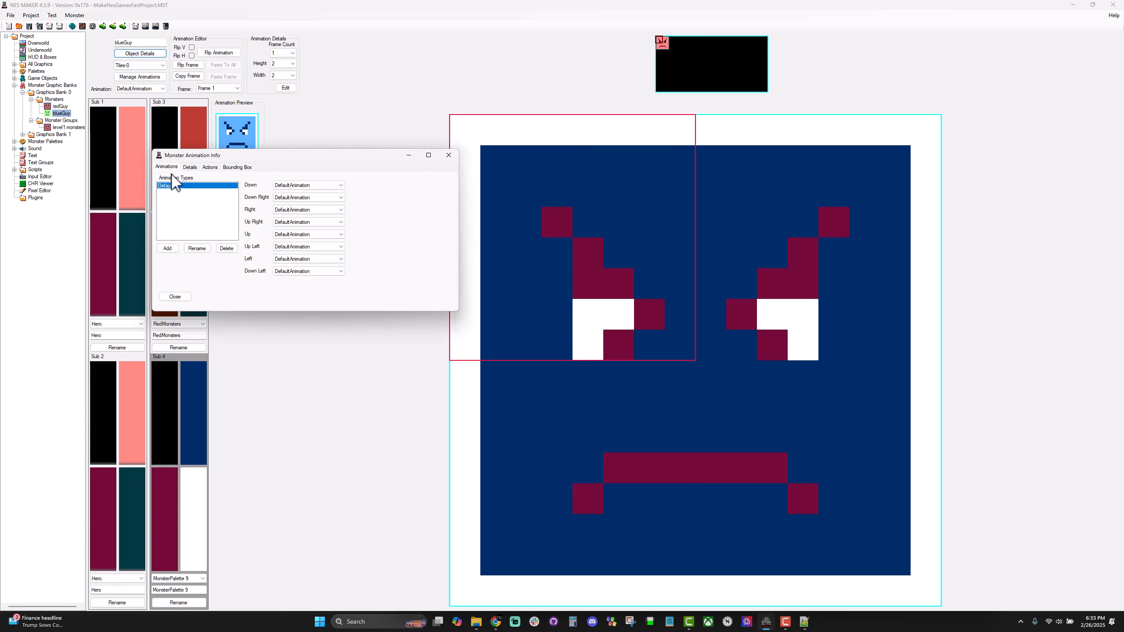
left_click(190, 168)
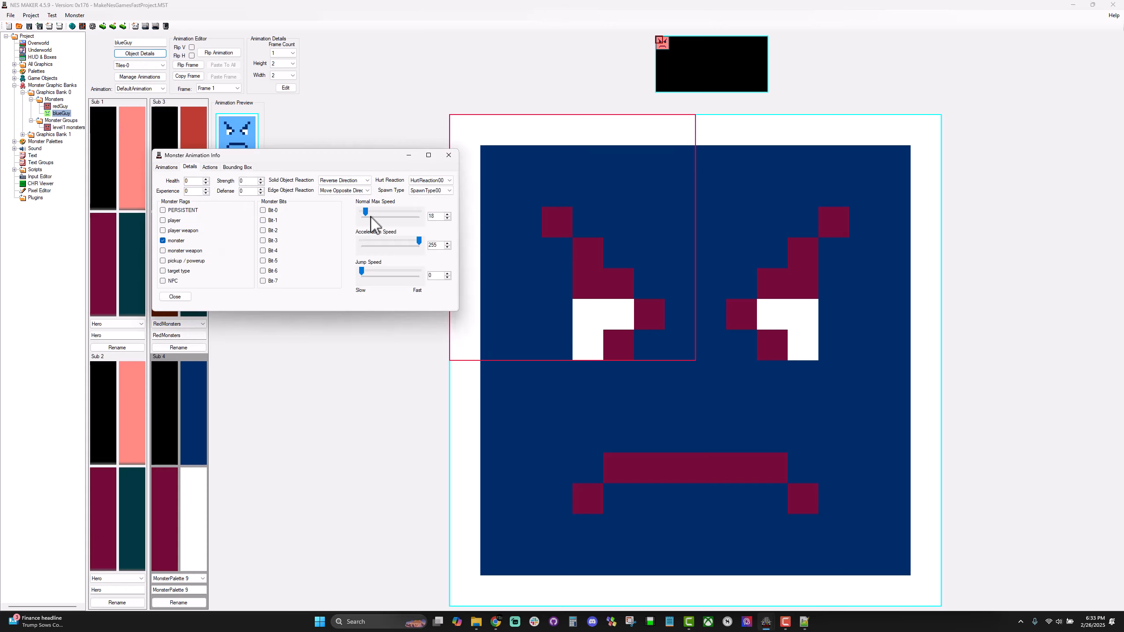
left_click_drag(371, 212, 373, 212)
Set blueGuy's action step 0 timer to 4 and its EndAction to Advance.
left_click(209, 167)
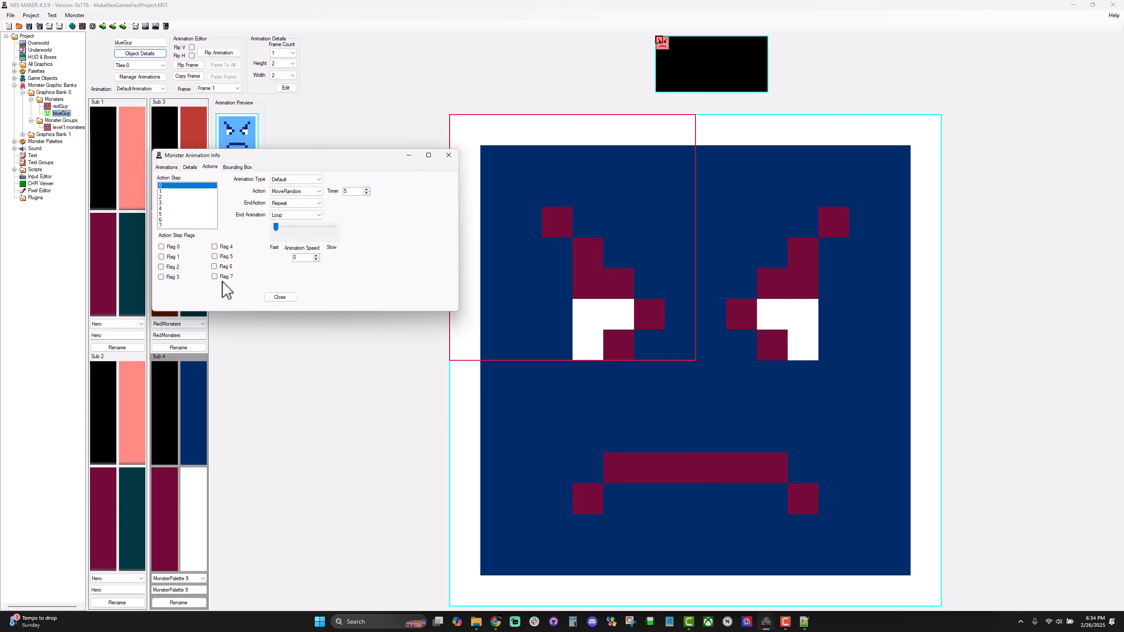
left_click(282, 204)
left_click(288, 216)
Set blueGuy's action step 1 to StopMoving with a timer of 4 and an EndAction of GoToFirst.
left_click(194, 192)
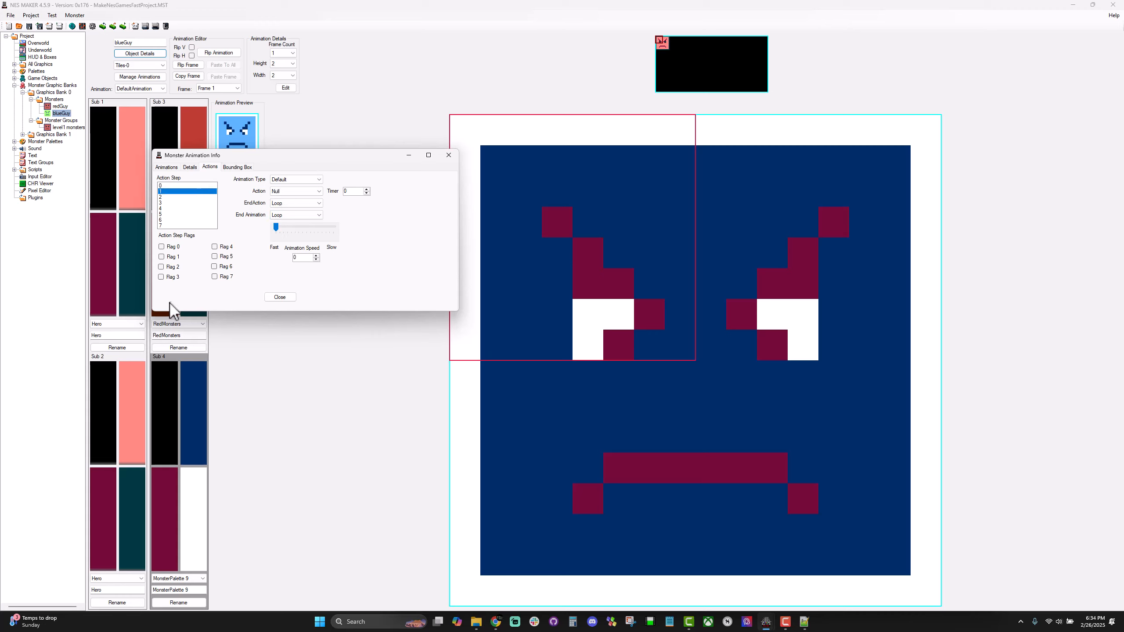
left_click(293, 193)
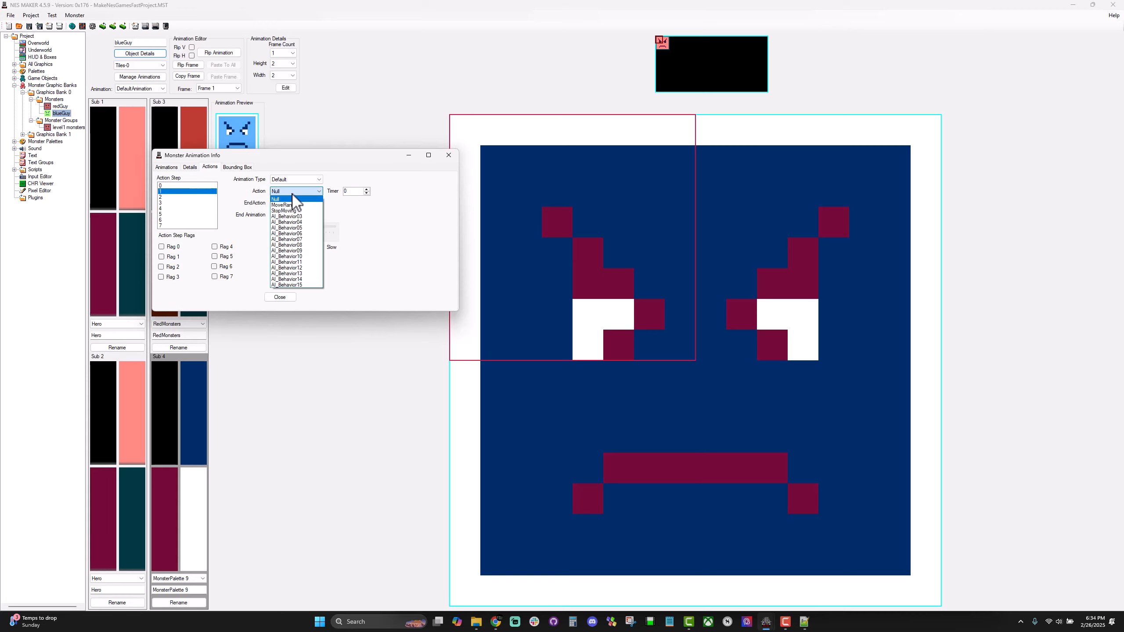
left_click(288, 201)
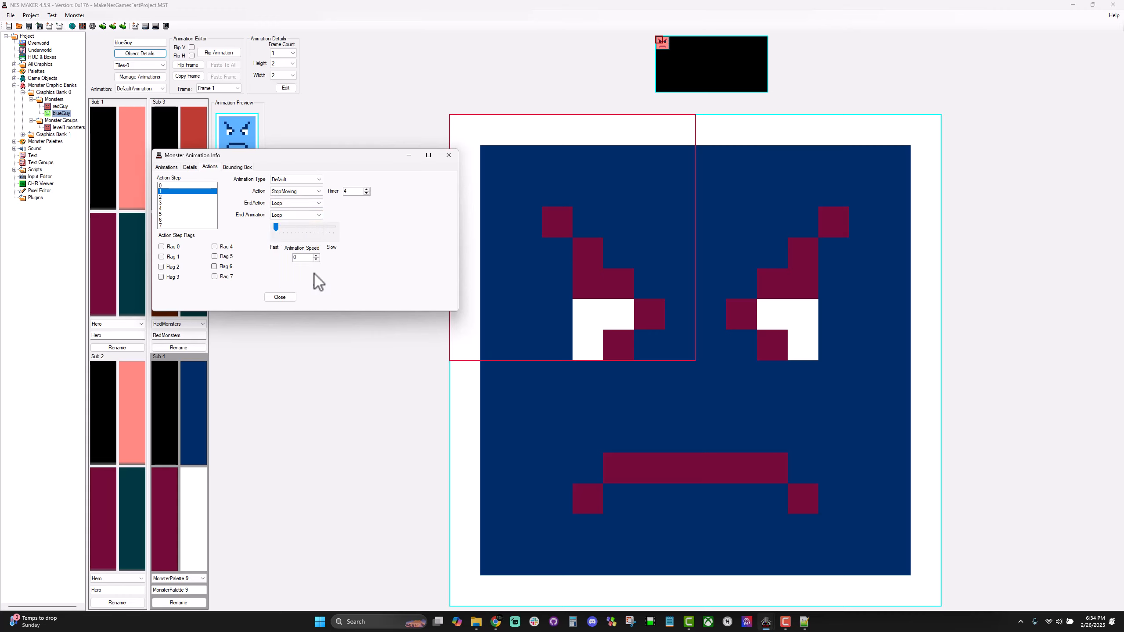
left_click(305, 204)
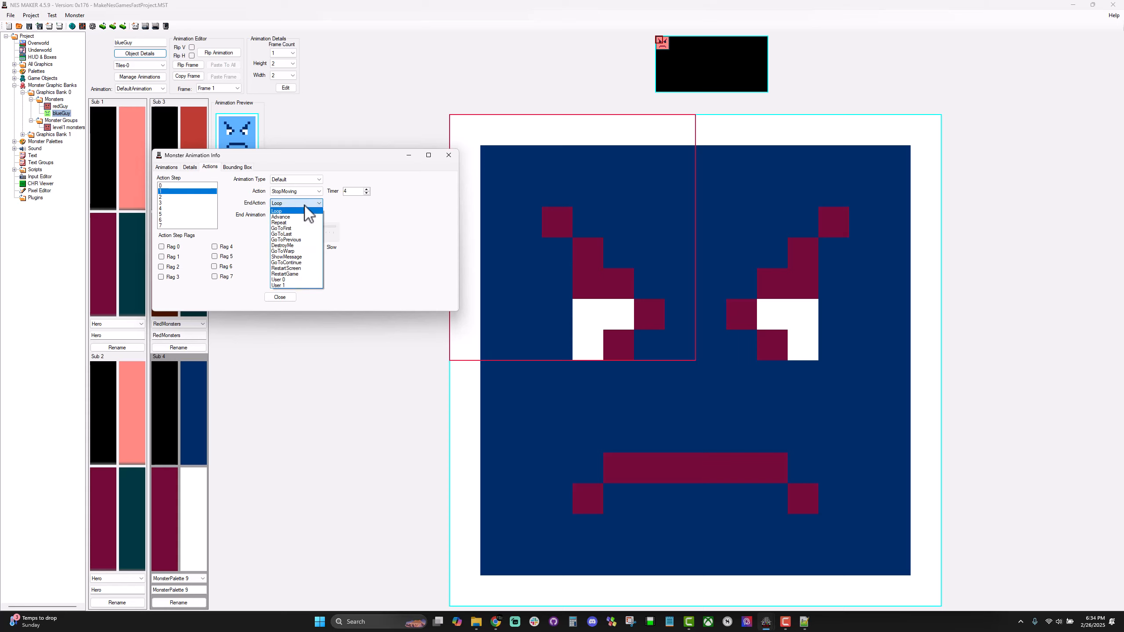
left_click(301, 228)
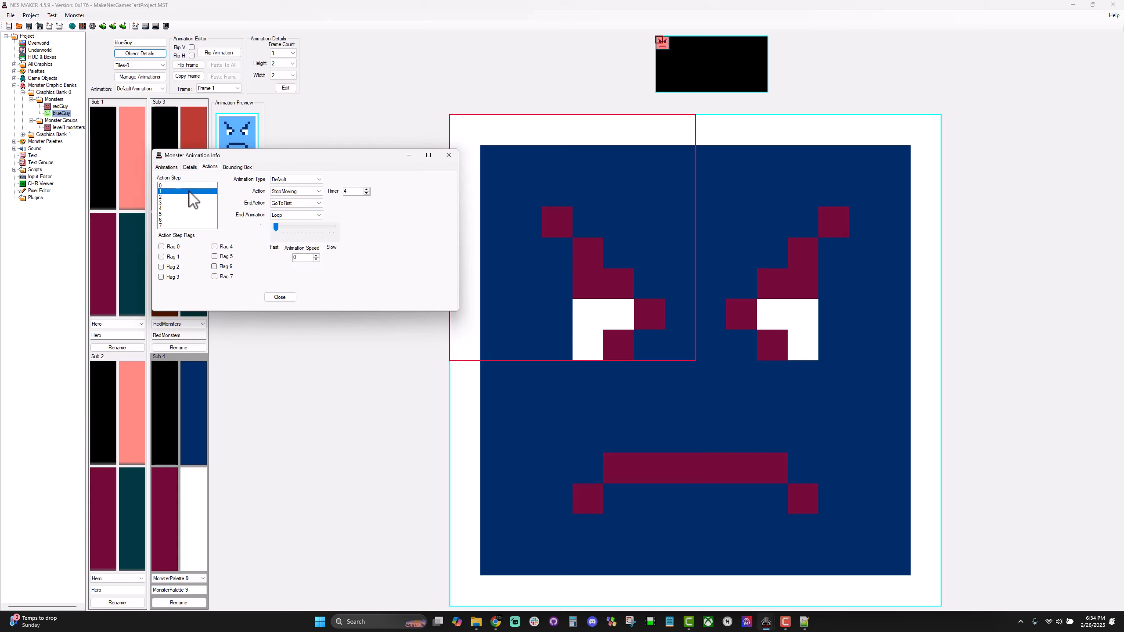
Review the settings of blueGuy's action steps 0 and 1, and close its details.
left_click(194, 187)
left_click(203, 192)
left_click(207, 186)
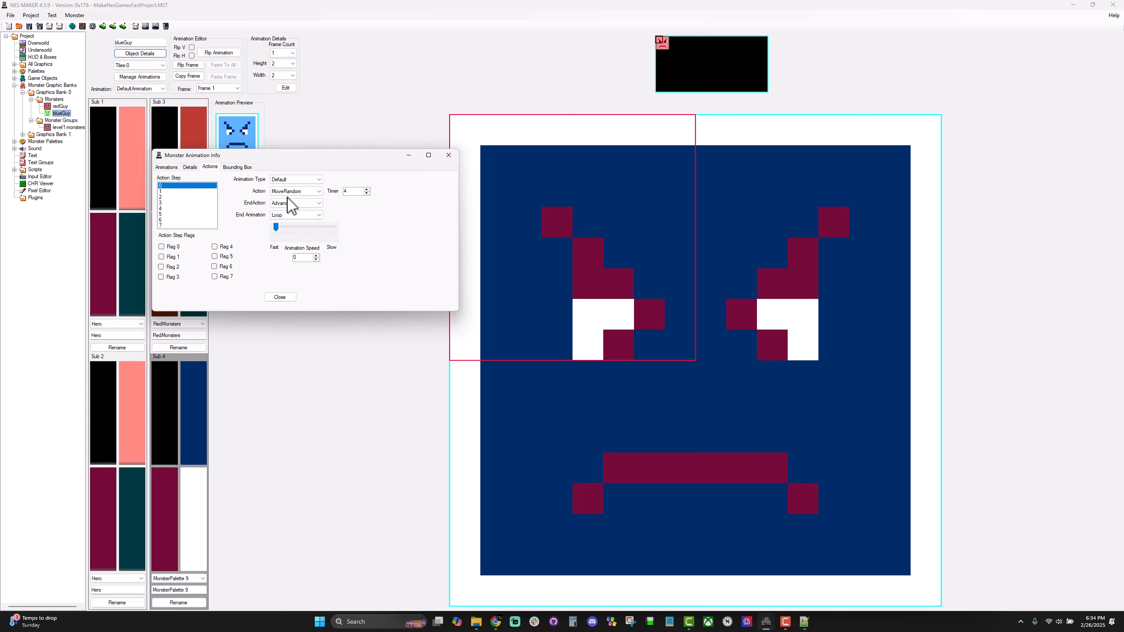
left_click(280, 297)
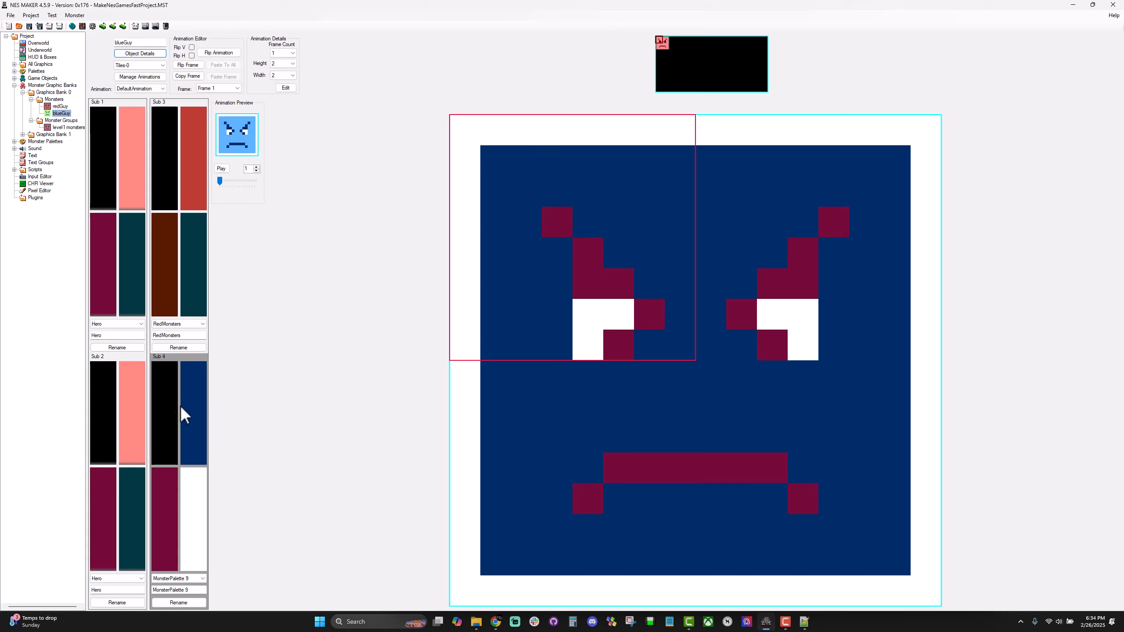
Assign MonsterPalette 13 to blueGuy's Sub 4 palette.
left_click(188, 576)
left_click(168, 478)
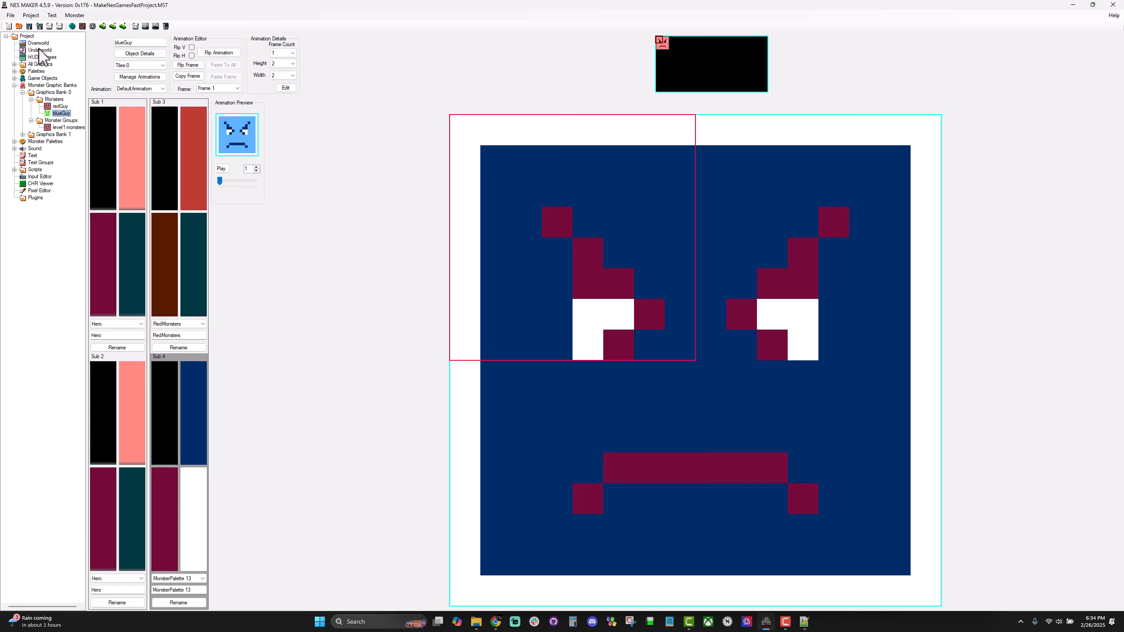
Add blueGuy as the second monster of the level1 monsters group and save the group.
left_click(60, 127)
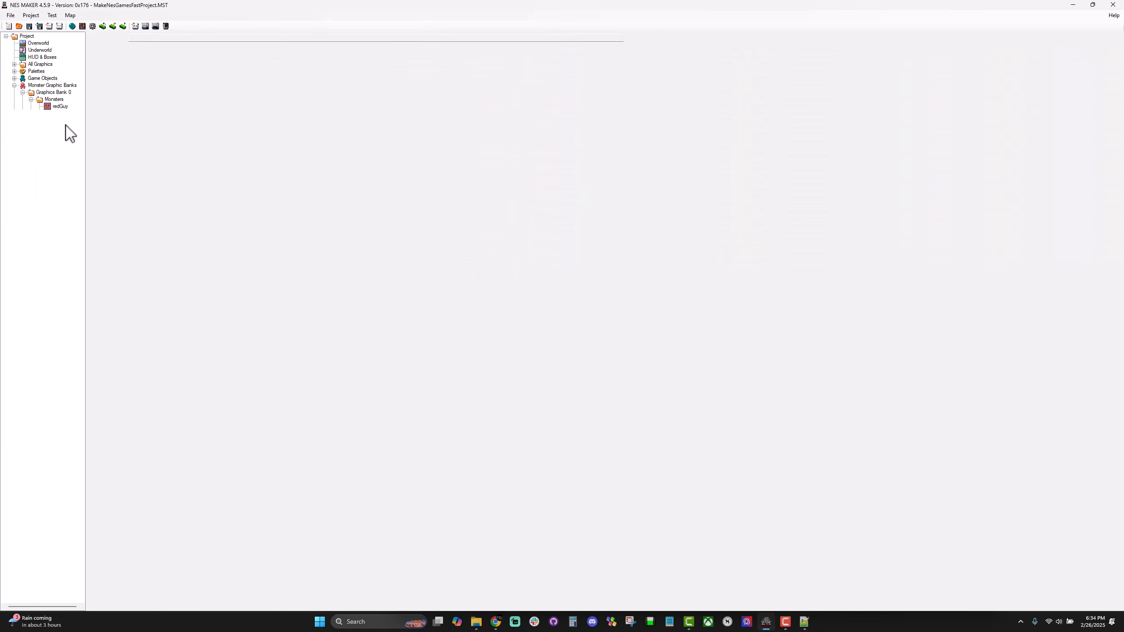
left_click(53, 120)
left_click(70, 127)
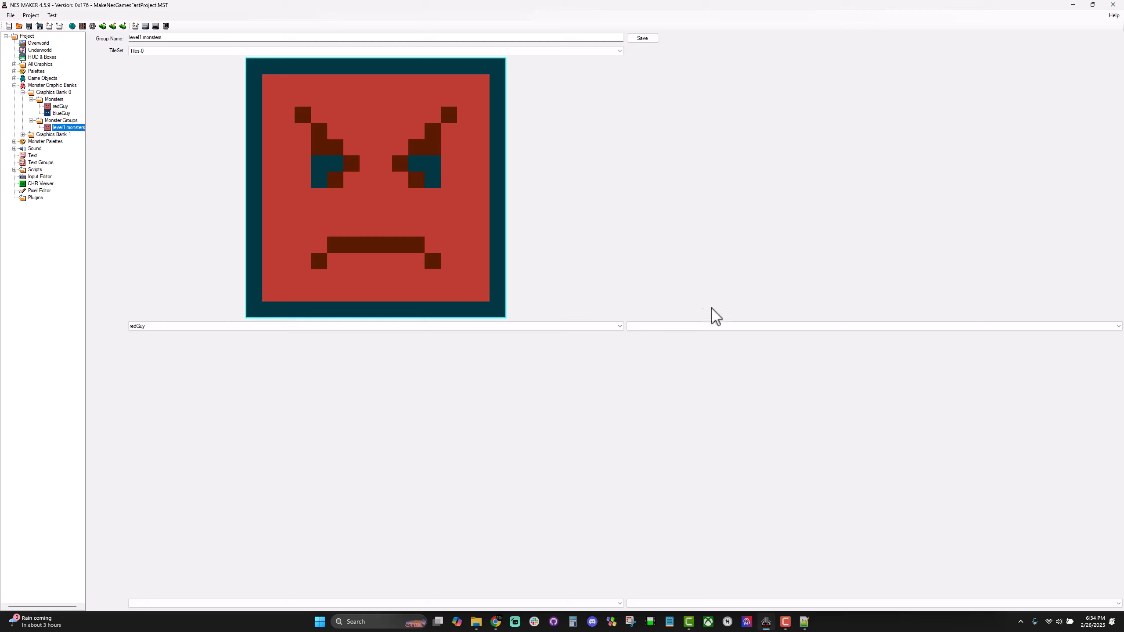
left_click(728, 327)
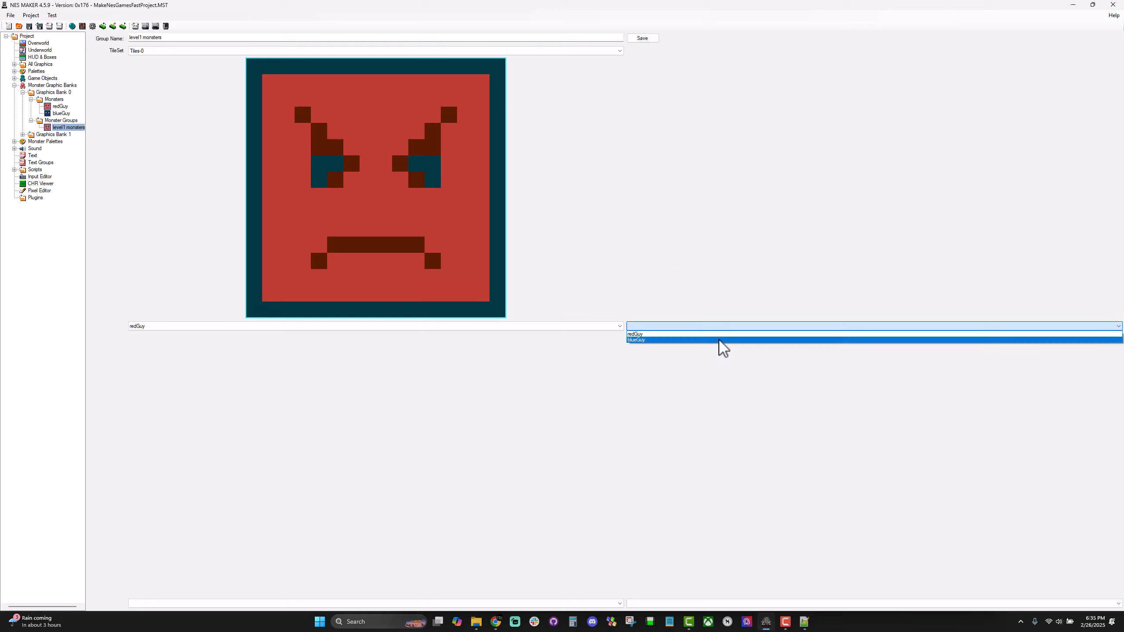
left_click(718, 340)
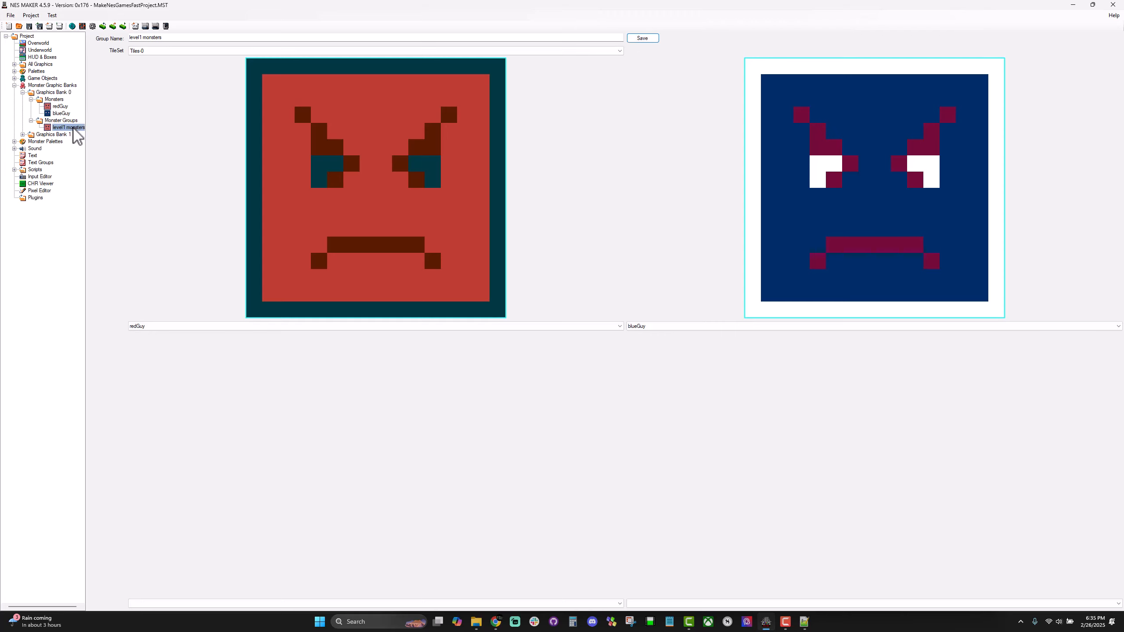
Open the first overworld screen and place blueGuy as Monster 3 near the bottom center of the maze, at X=9, Y=12.
left_click(44, 43)
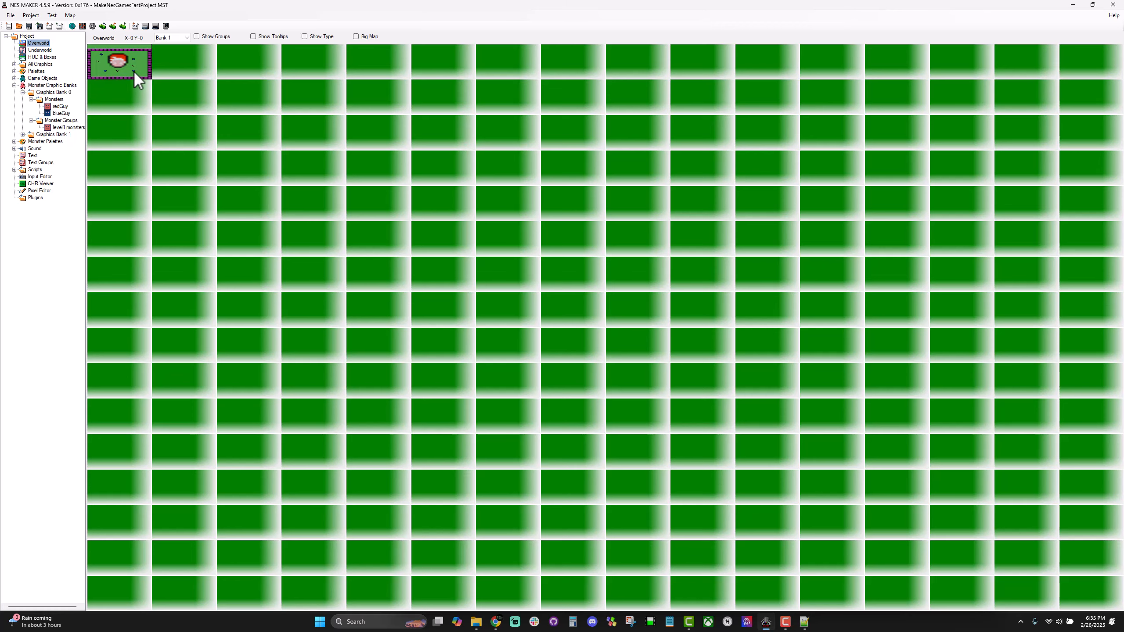
double_click(141, 60)
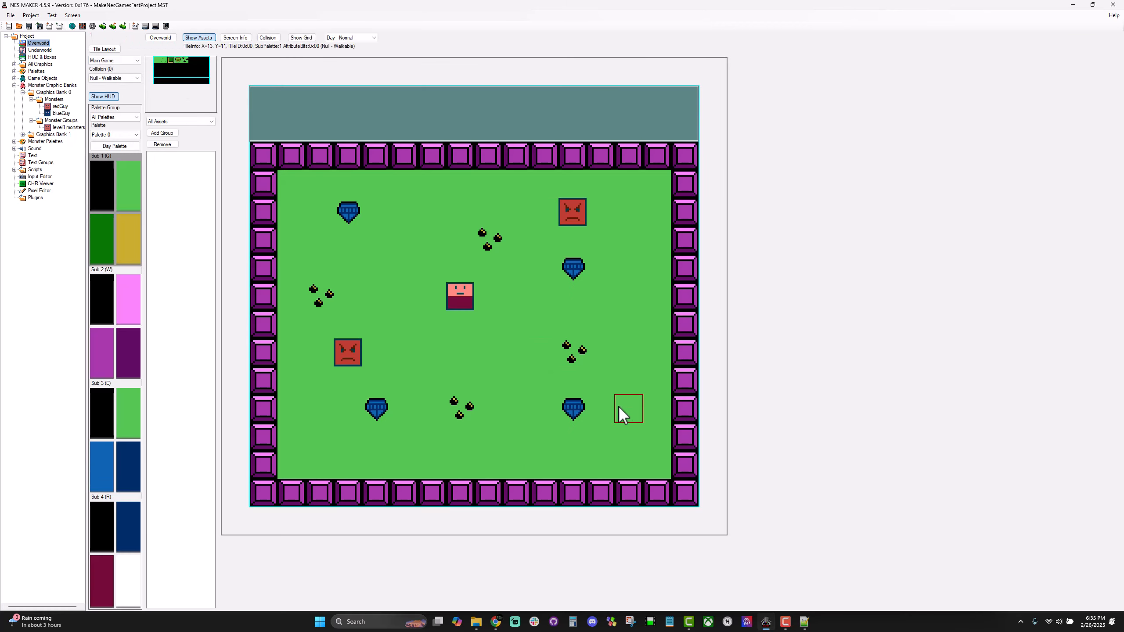
right_click(522, 436)
mouse_move(563, 499)
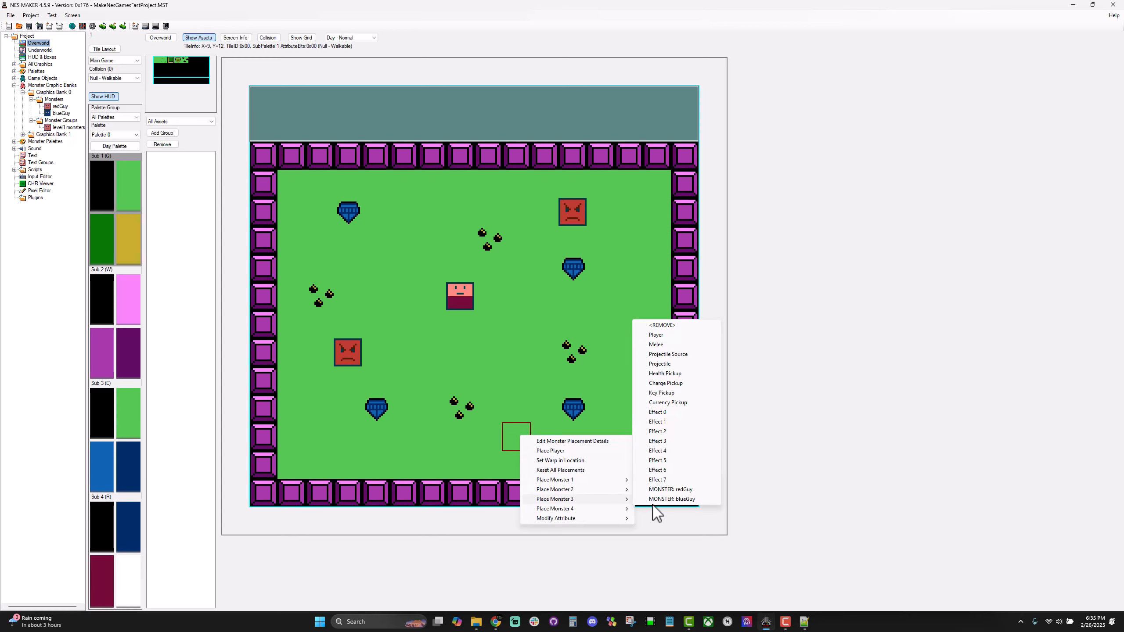
left_click(669, 499)
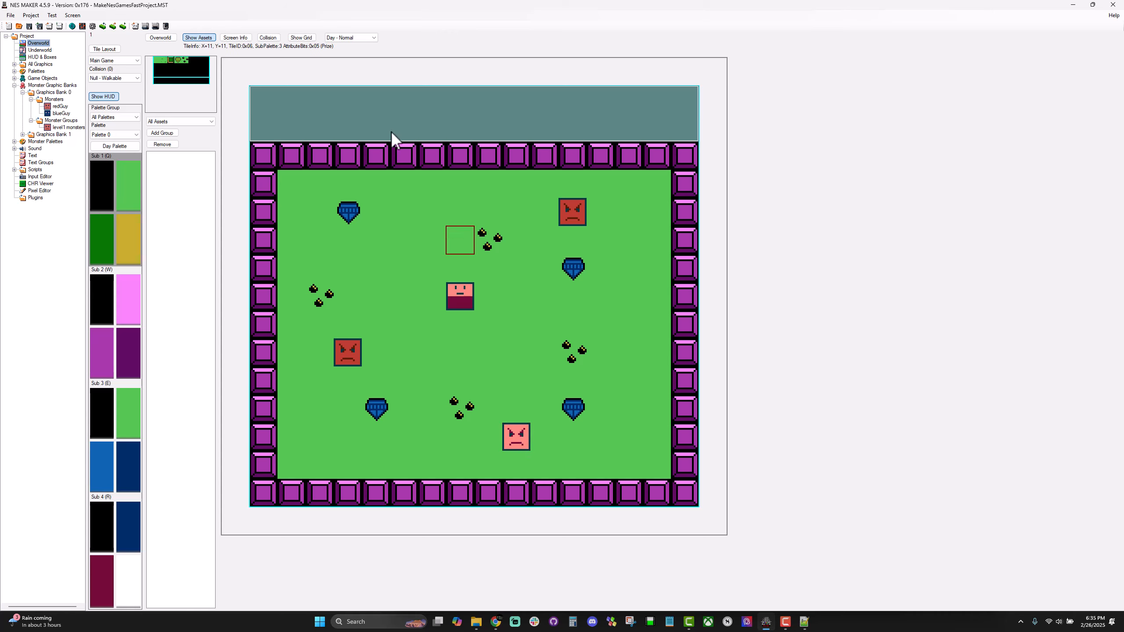
Set the Sub 4 palette of the screen's day monsters to MonsterPalette 21 in the screen details.
left_click(235, 38)
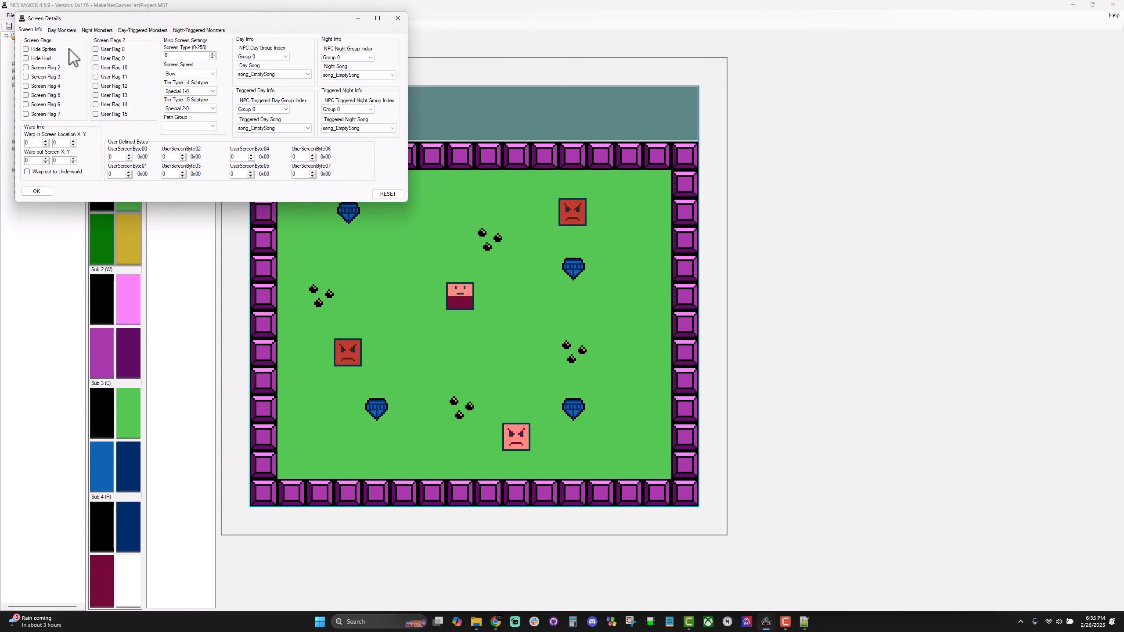
left_click(66, 31)
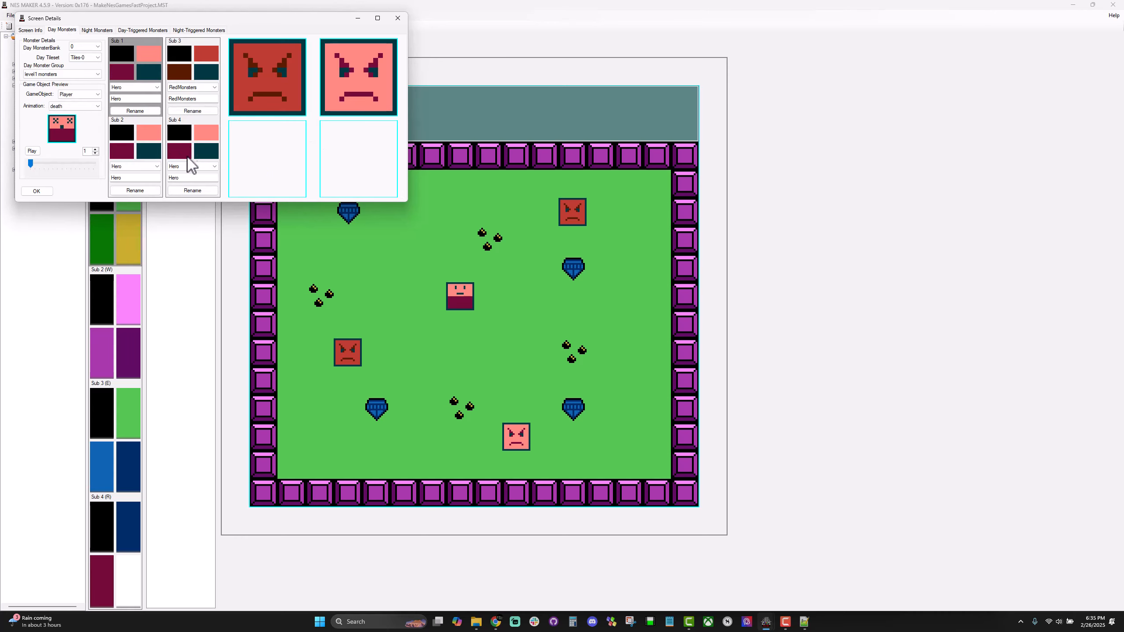
left_click(212, 166)
left_click(188, 302)
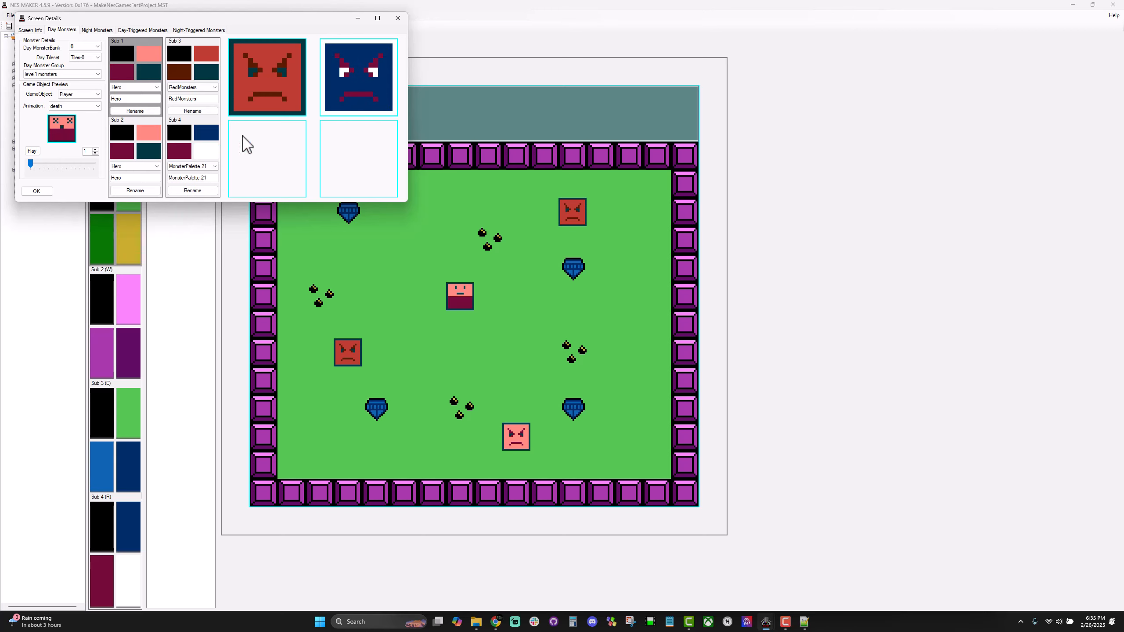
Set the Sub 4 palette of the screen's day monsters to blueMonsters and confirm the screen details.
left_click(198, 166)
left_click(220, 248)
left_click(208, 168)
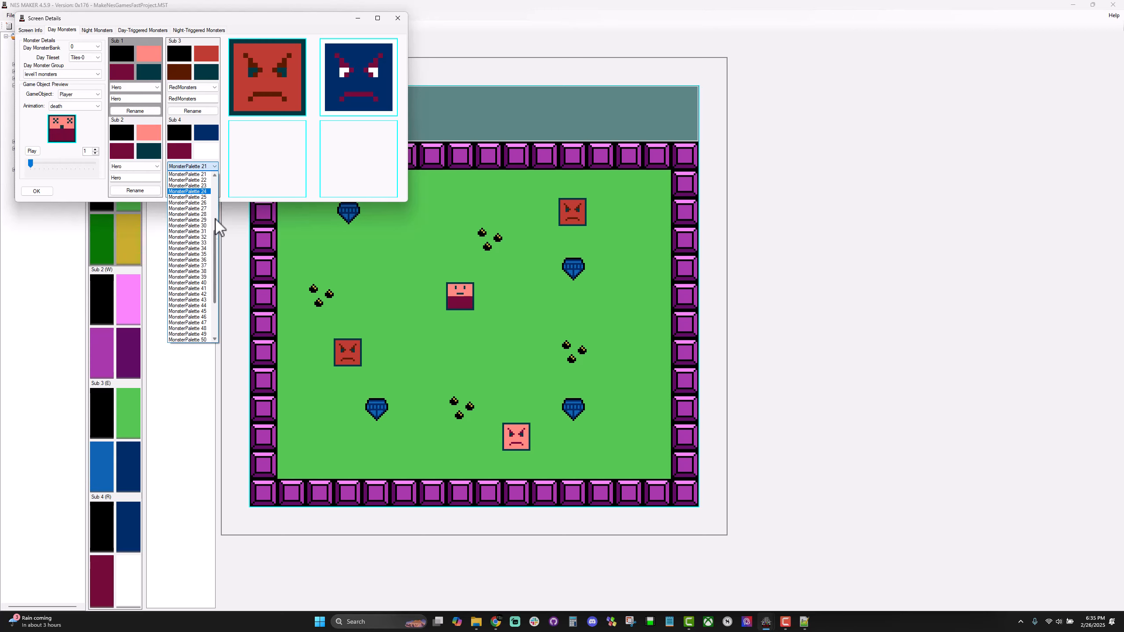
left_click_drag(216, 234, 217, 177)
left_click(202, 186)
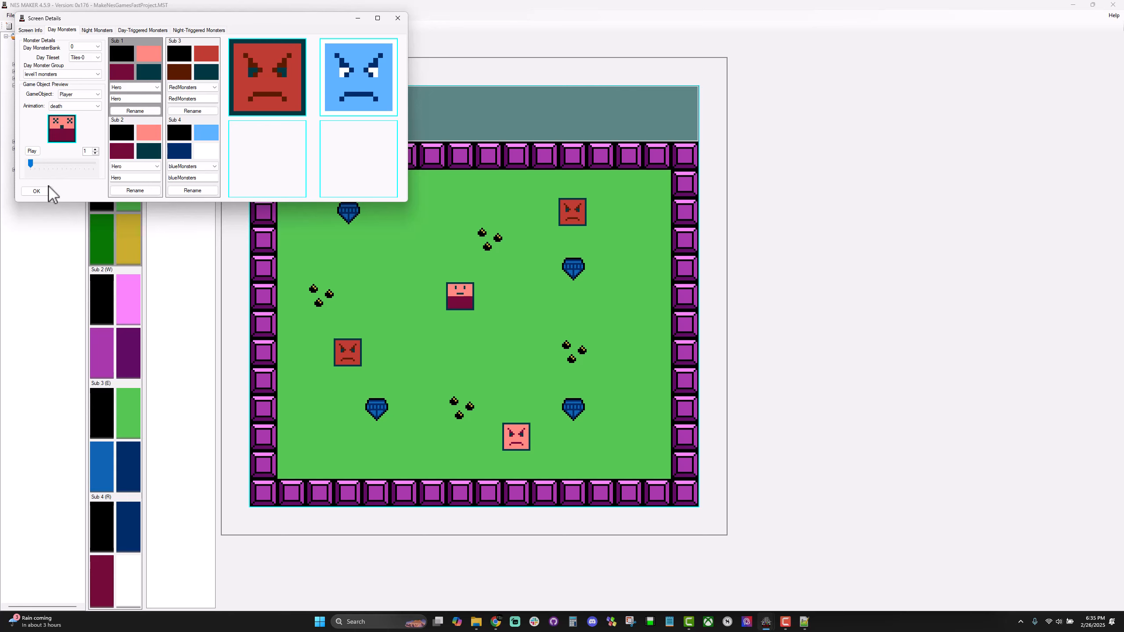
left_click(37, 191)
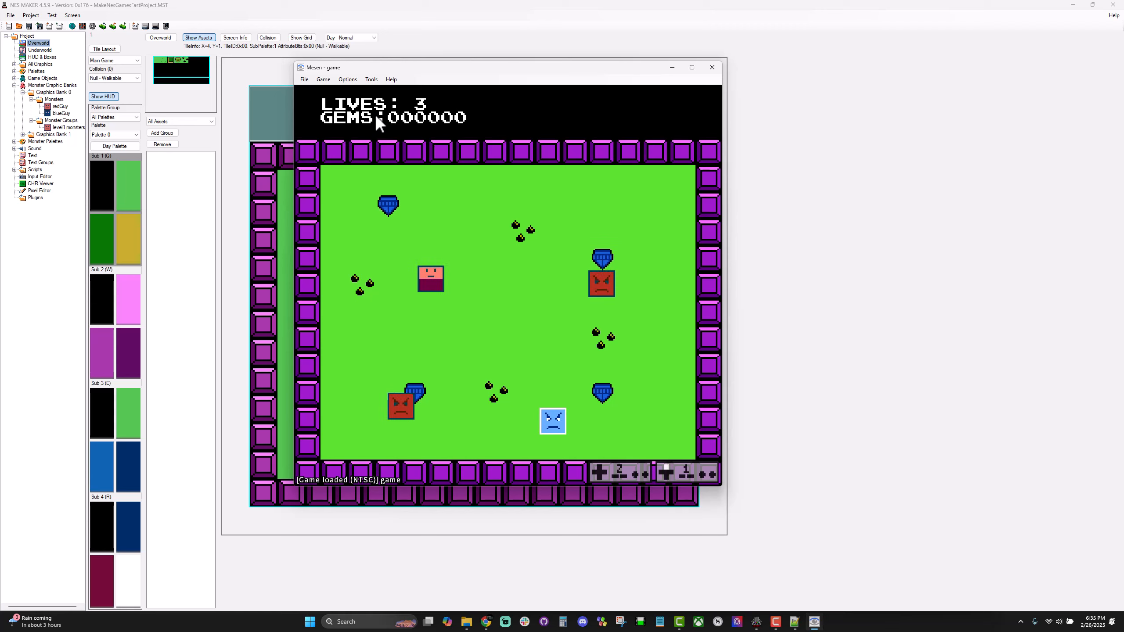
Playtest the maze in the emulator, collecting the upper-left and lower-left gems while checking blueGuy's colors, movement and collisions with the player.
key("Up")
key("Left")
key("Down")
key("Right")
key("Down")
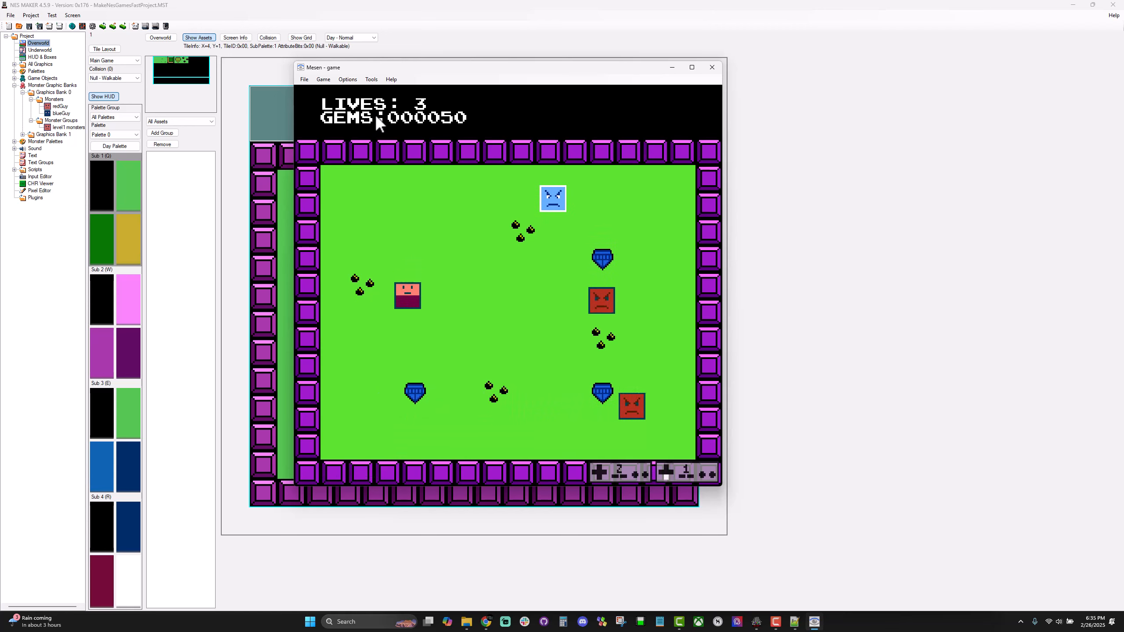
key("Down")
key("Right")
key("Up")
key("Left")
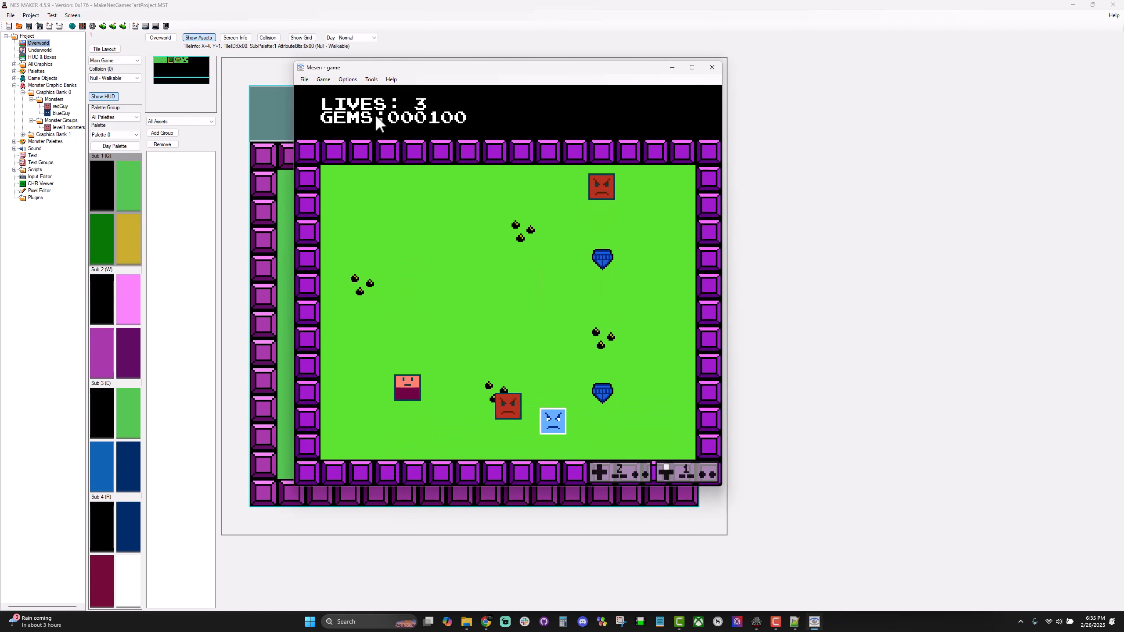
key("Up")
key("Right")
key("Up")
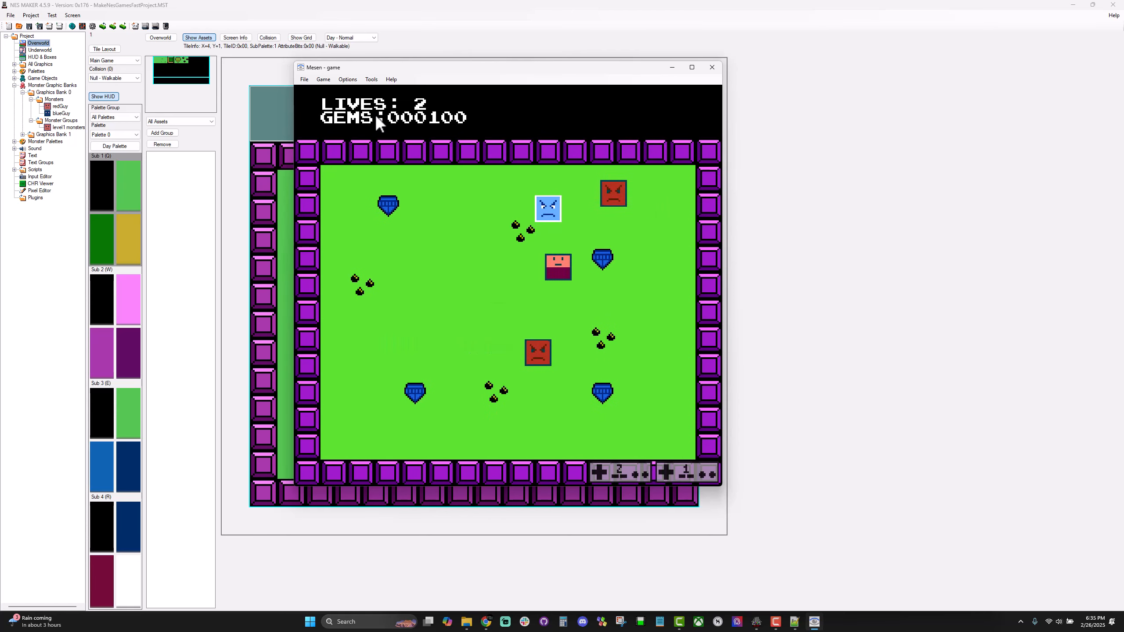
key("Up")
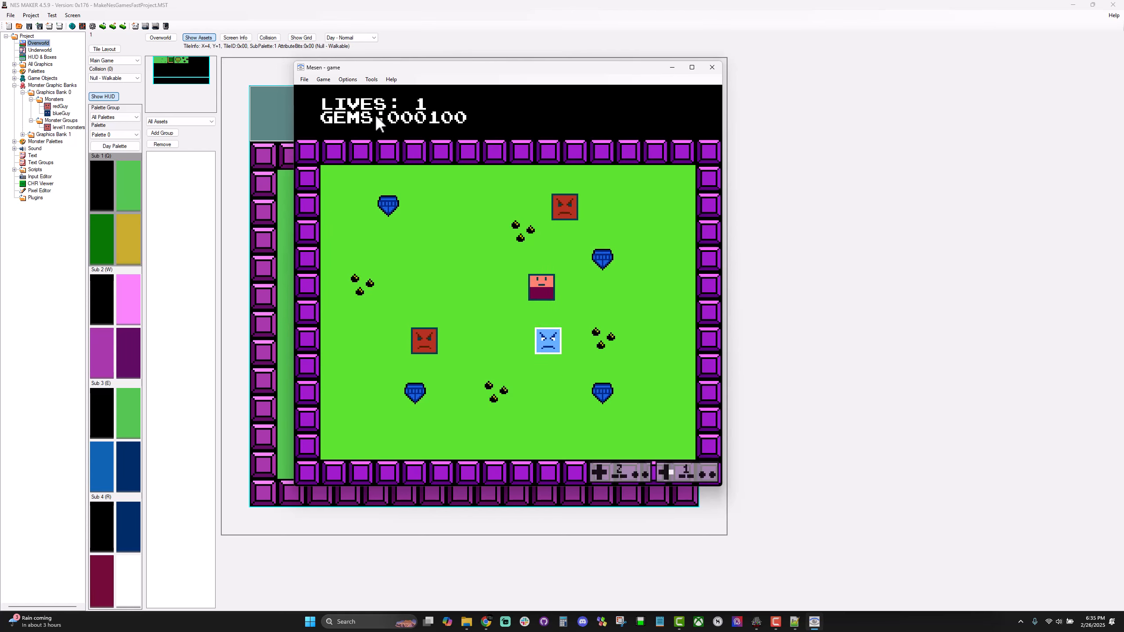
key("Left")
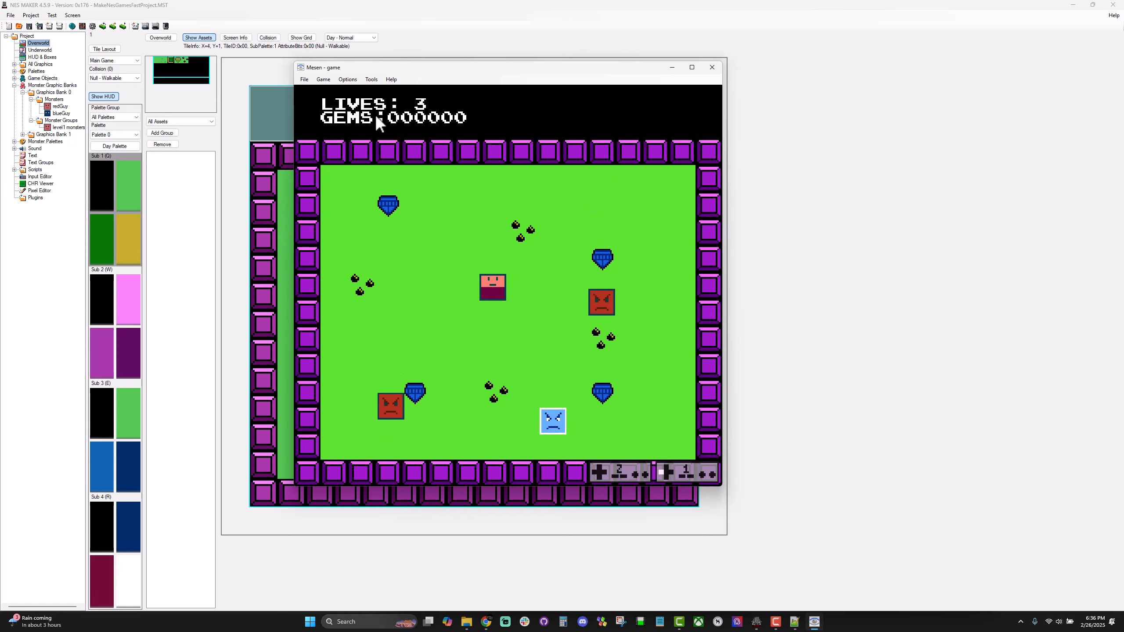
Play the restarted game, collecting the upper-left, upper-right and lower-left gems and heading for the last gem while dodging blueGuy and the red monsters.
key("Up")
key("Left")
key("Right")
key("Up")
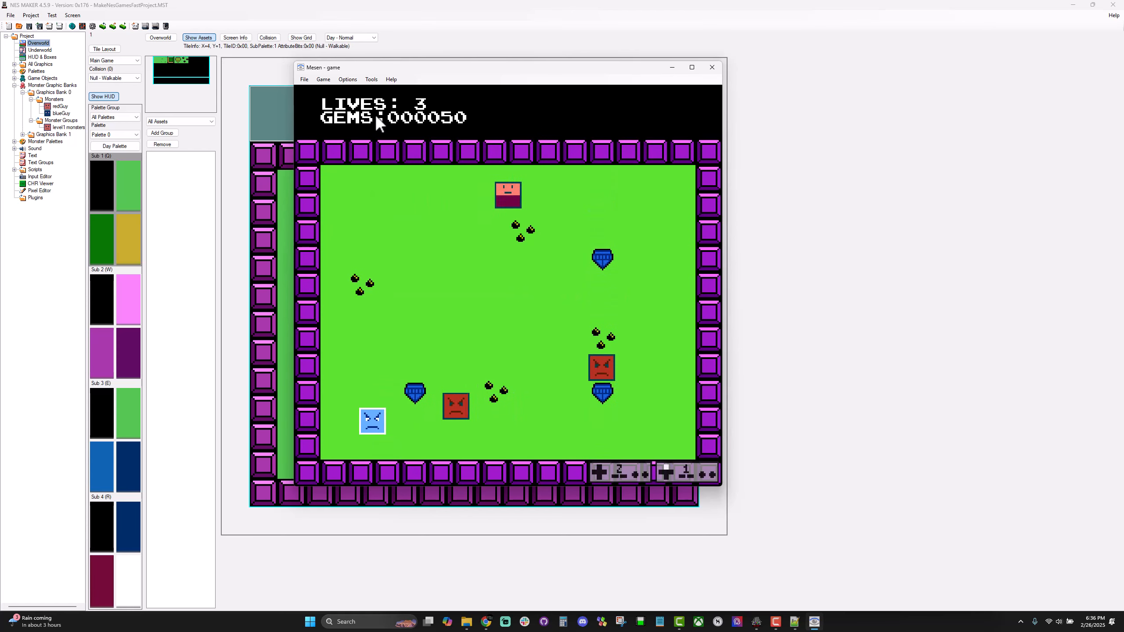
key("Left")
key("Right")
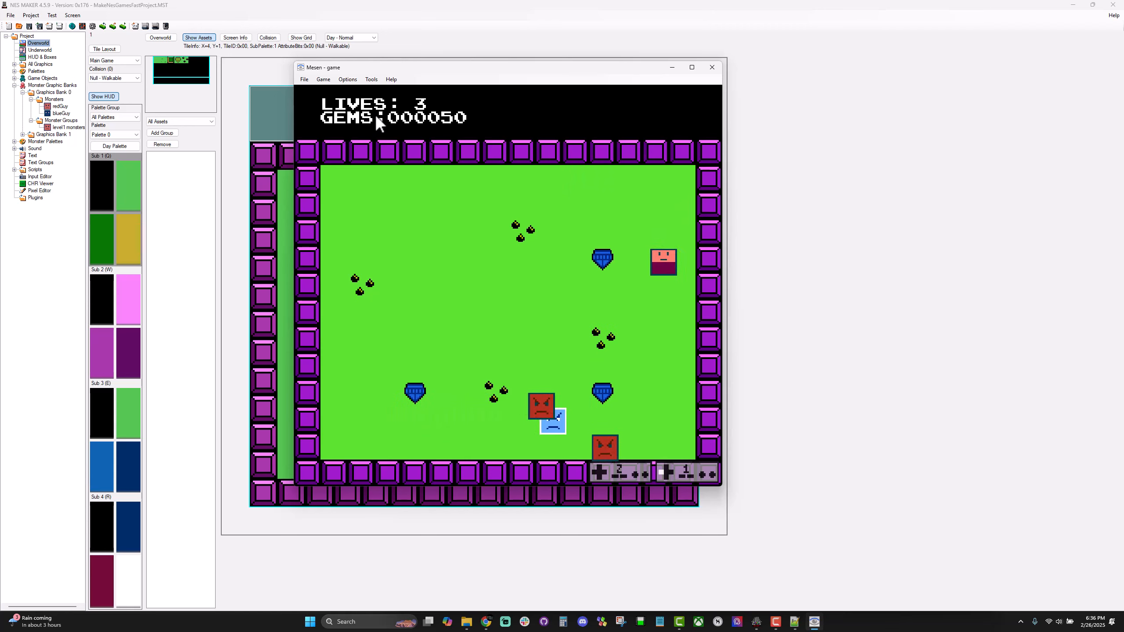
key("Left")
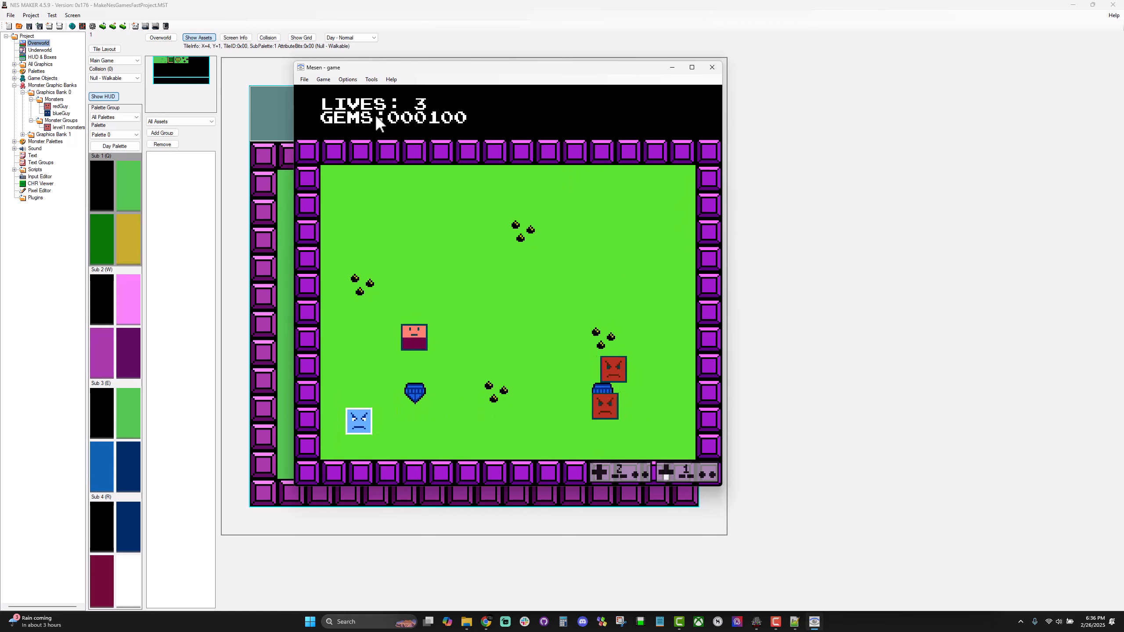
key("Down")
key("Up")
key("Right")
key("Down")
key("Right")
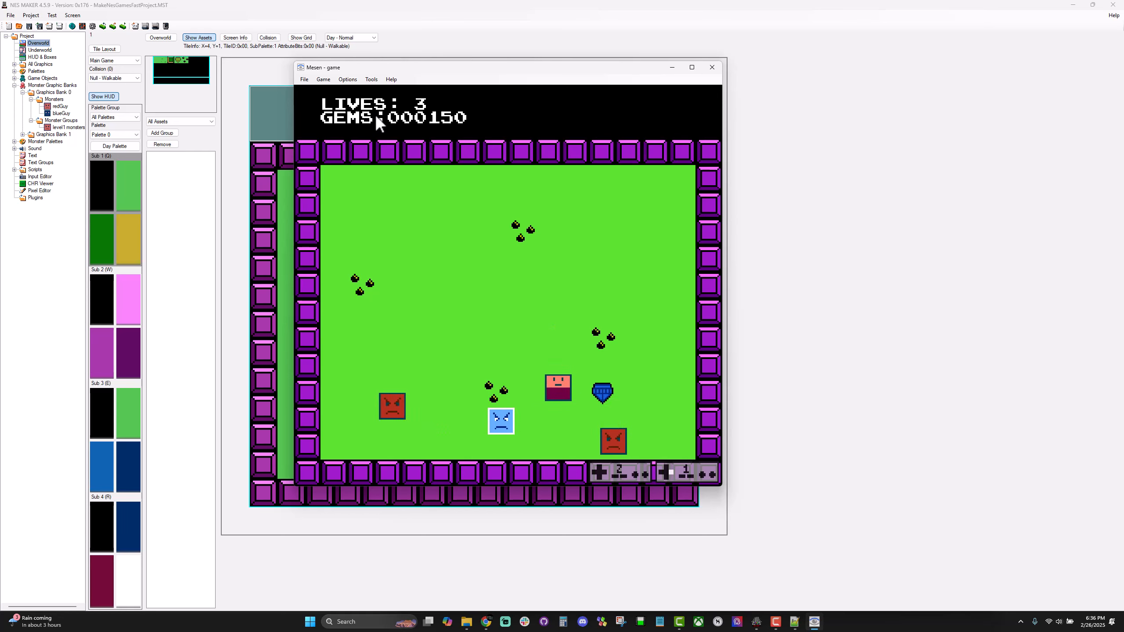